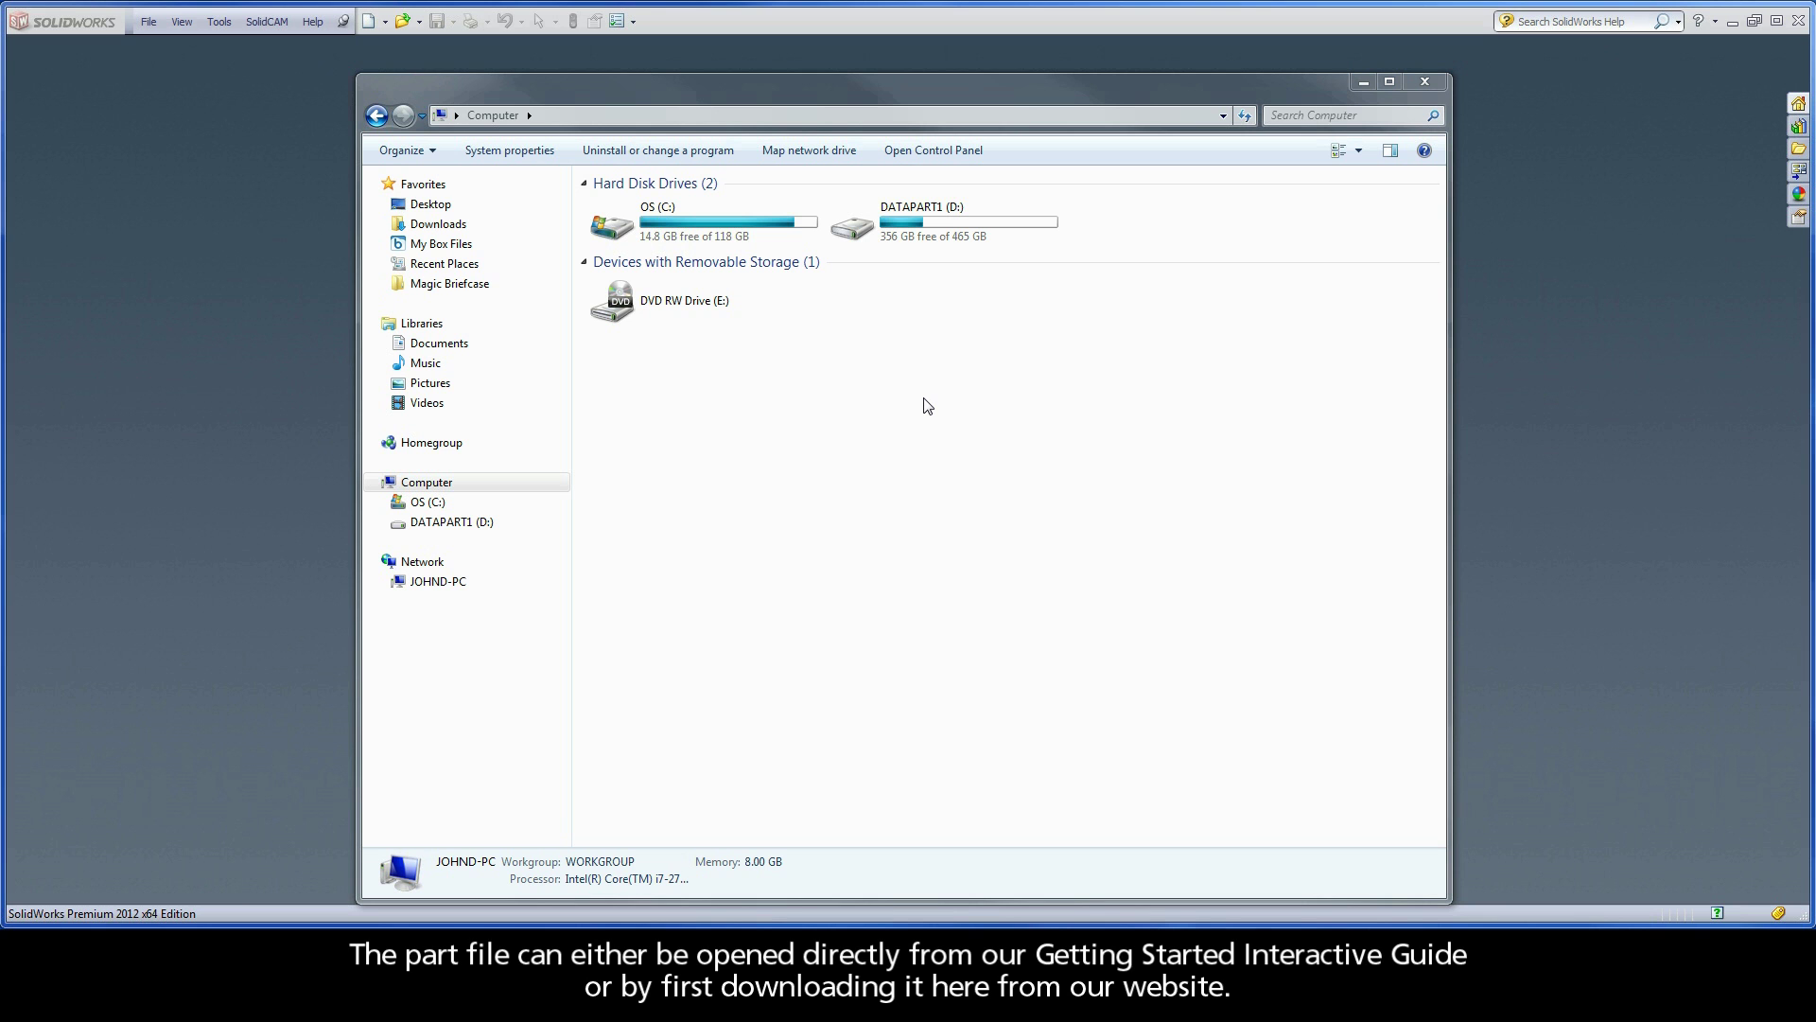
# Step: Browse C:\SolidCAM Training in Explorer, then bring the SolidWorks window forward
pyautogui.doubleClick(724, 236)
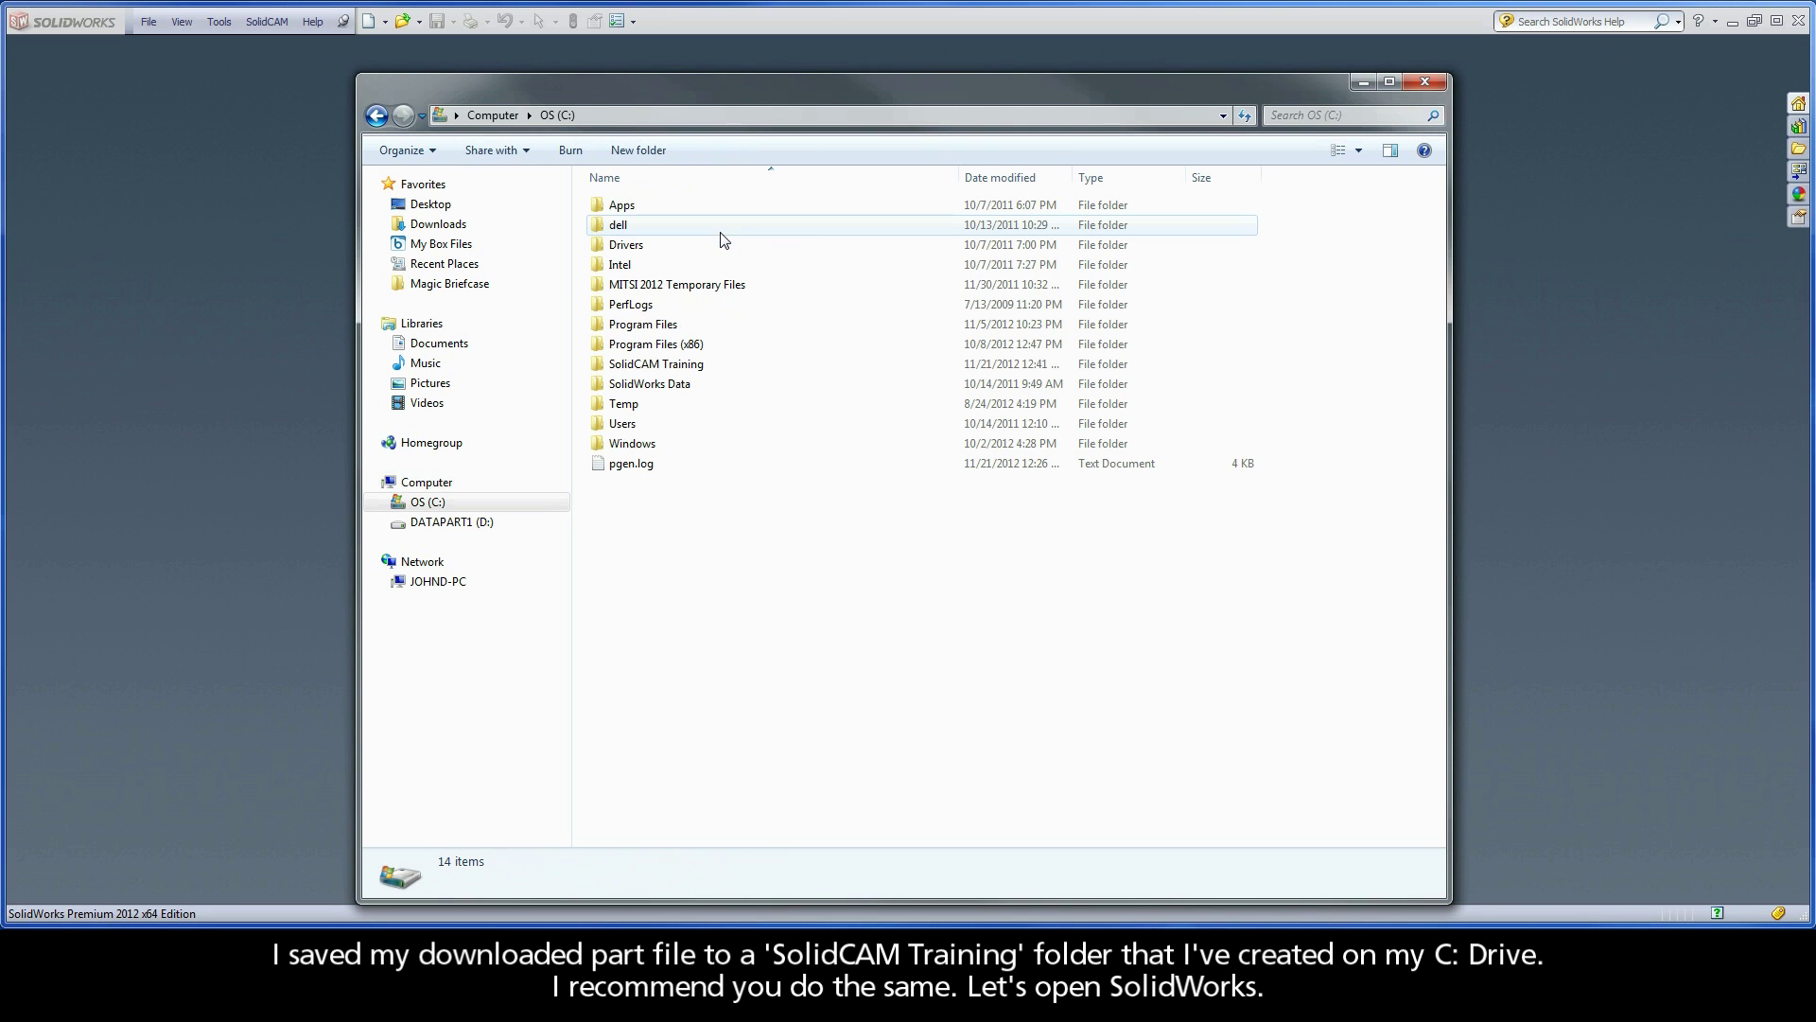
pyautogui.doubleClick(700, 365)
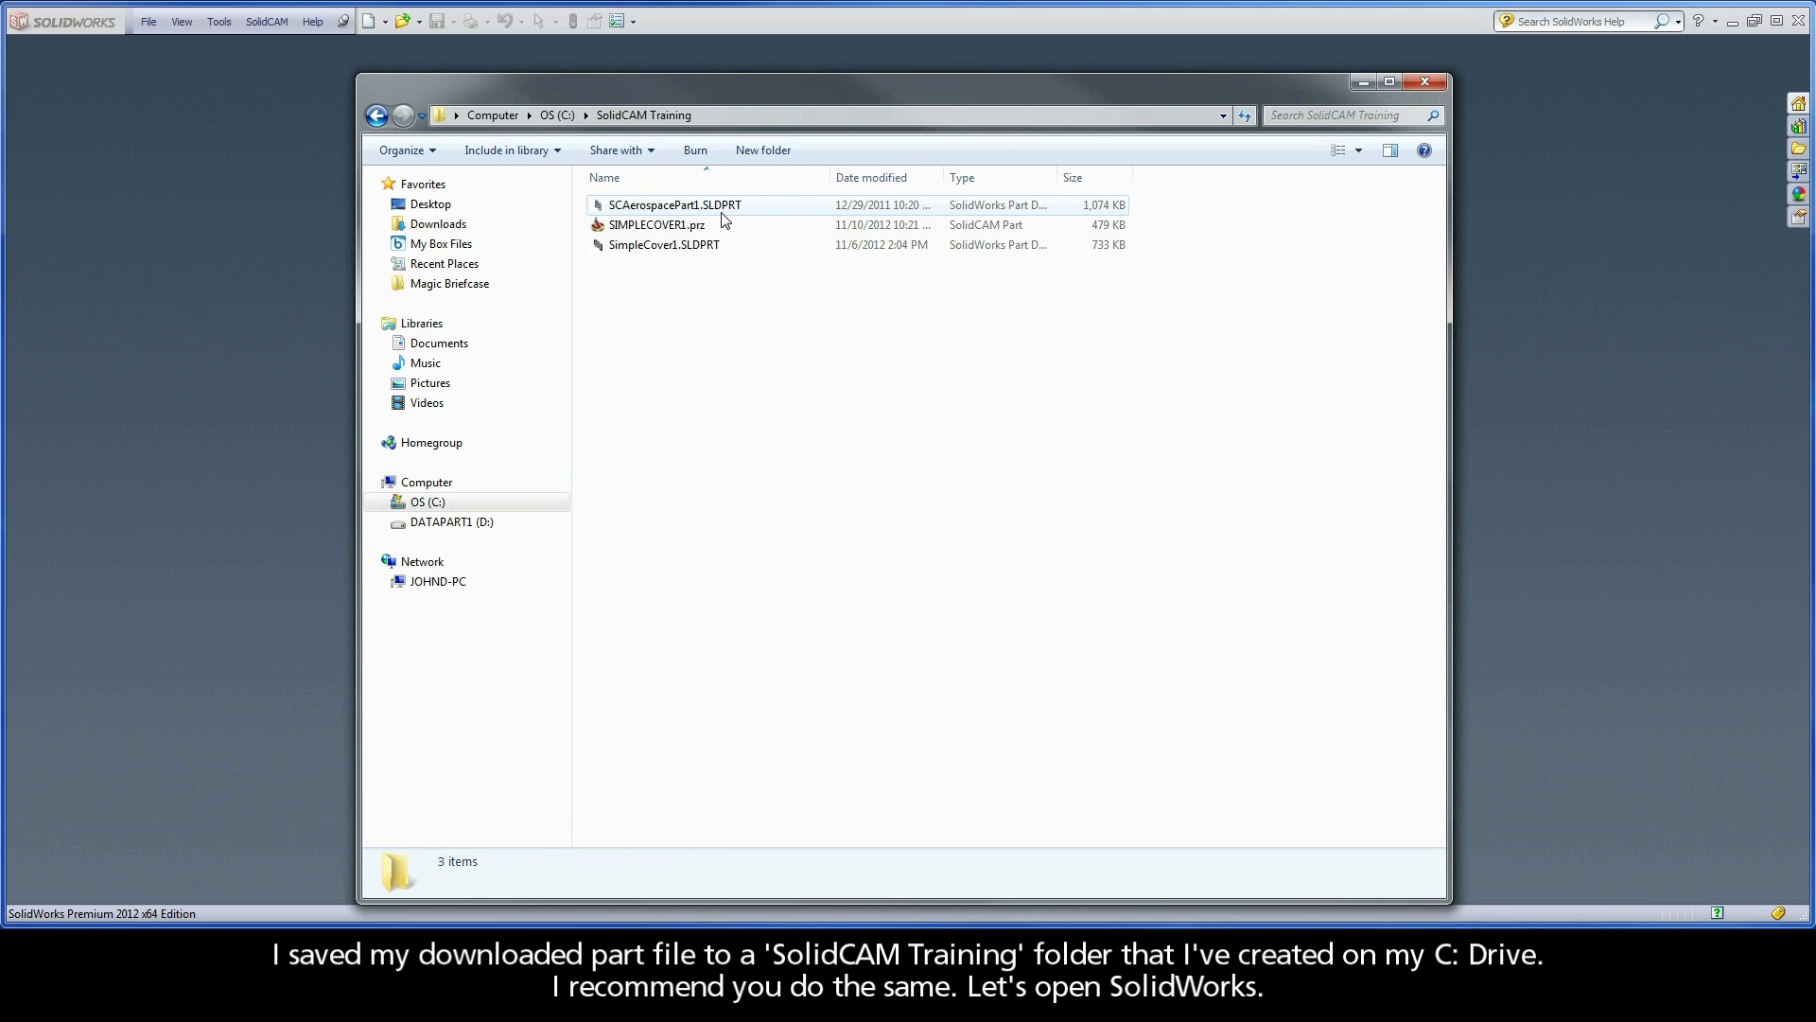
pyautogui.click(689, 65)
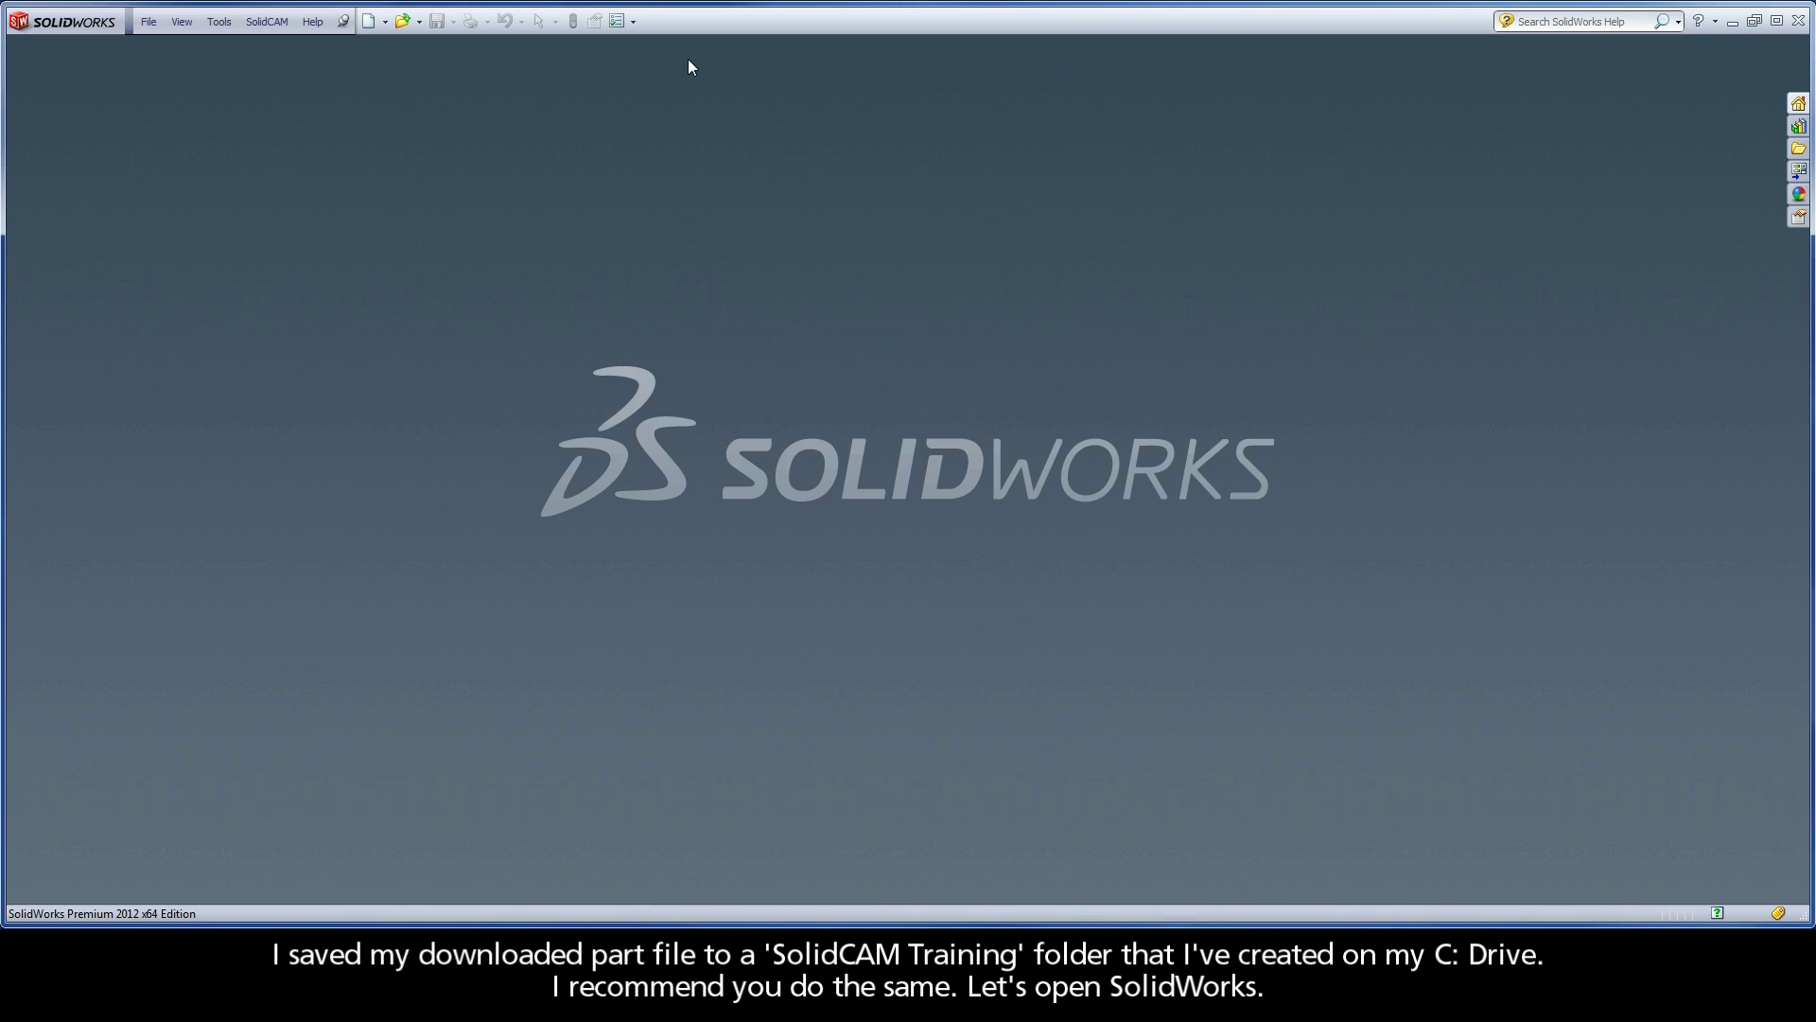
# Step: Open SCAerospacePart1.SLDPRT from C:\SolidCAM Training
pyautogui.click(150, 22)
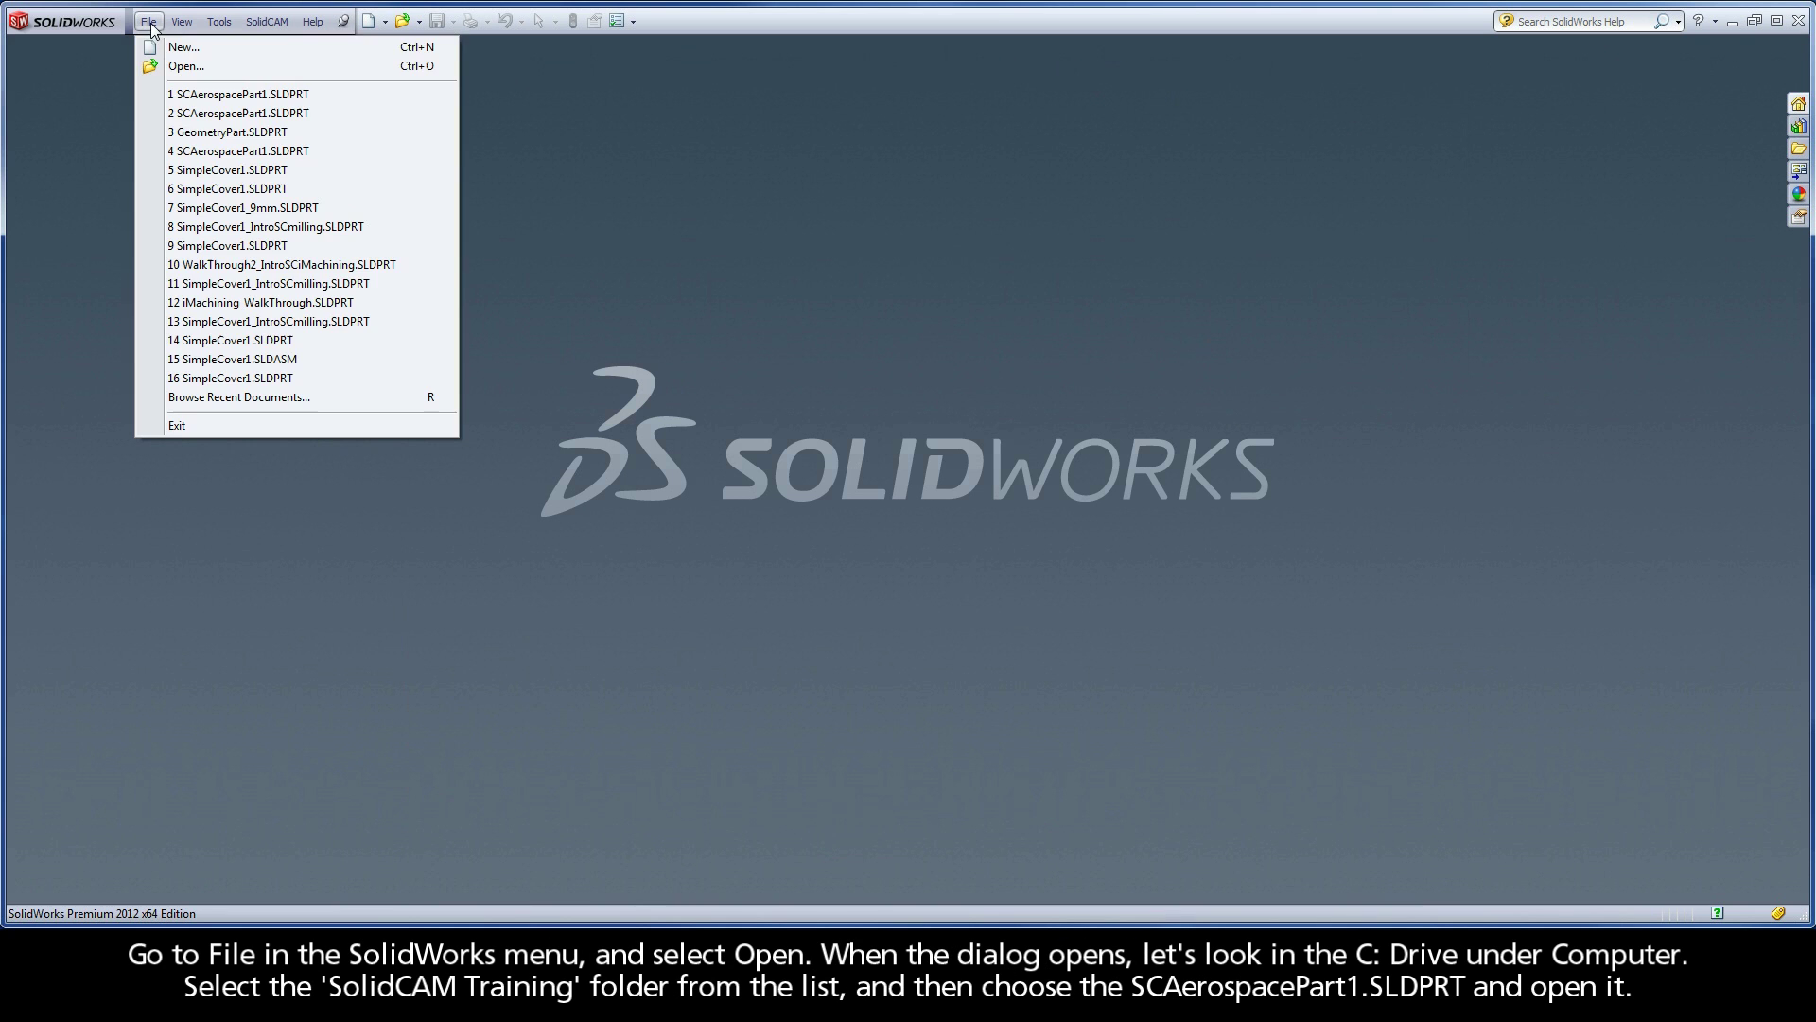
pyautogui.click(184, 68)
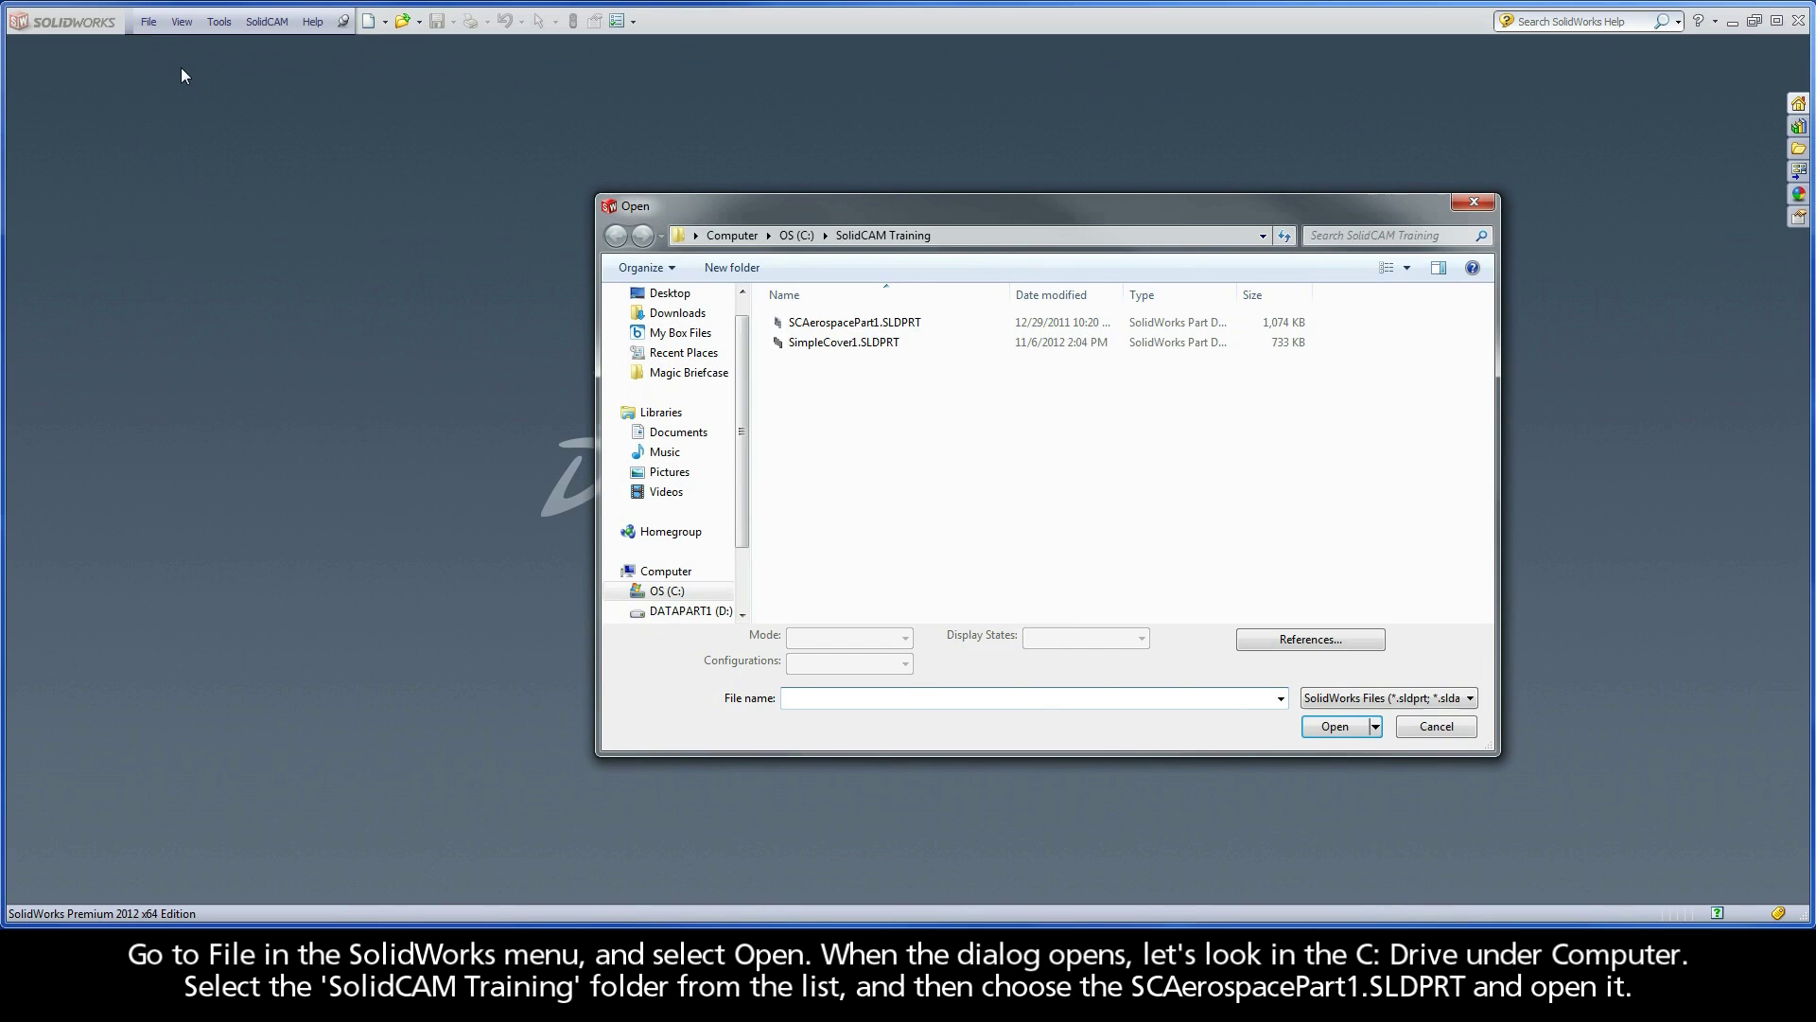
pyautogui.click(665, 593)
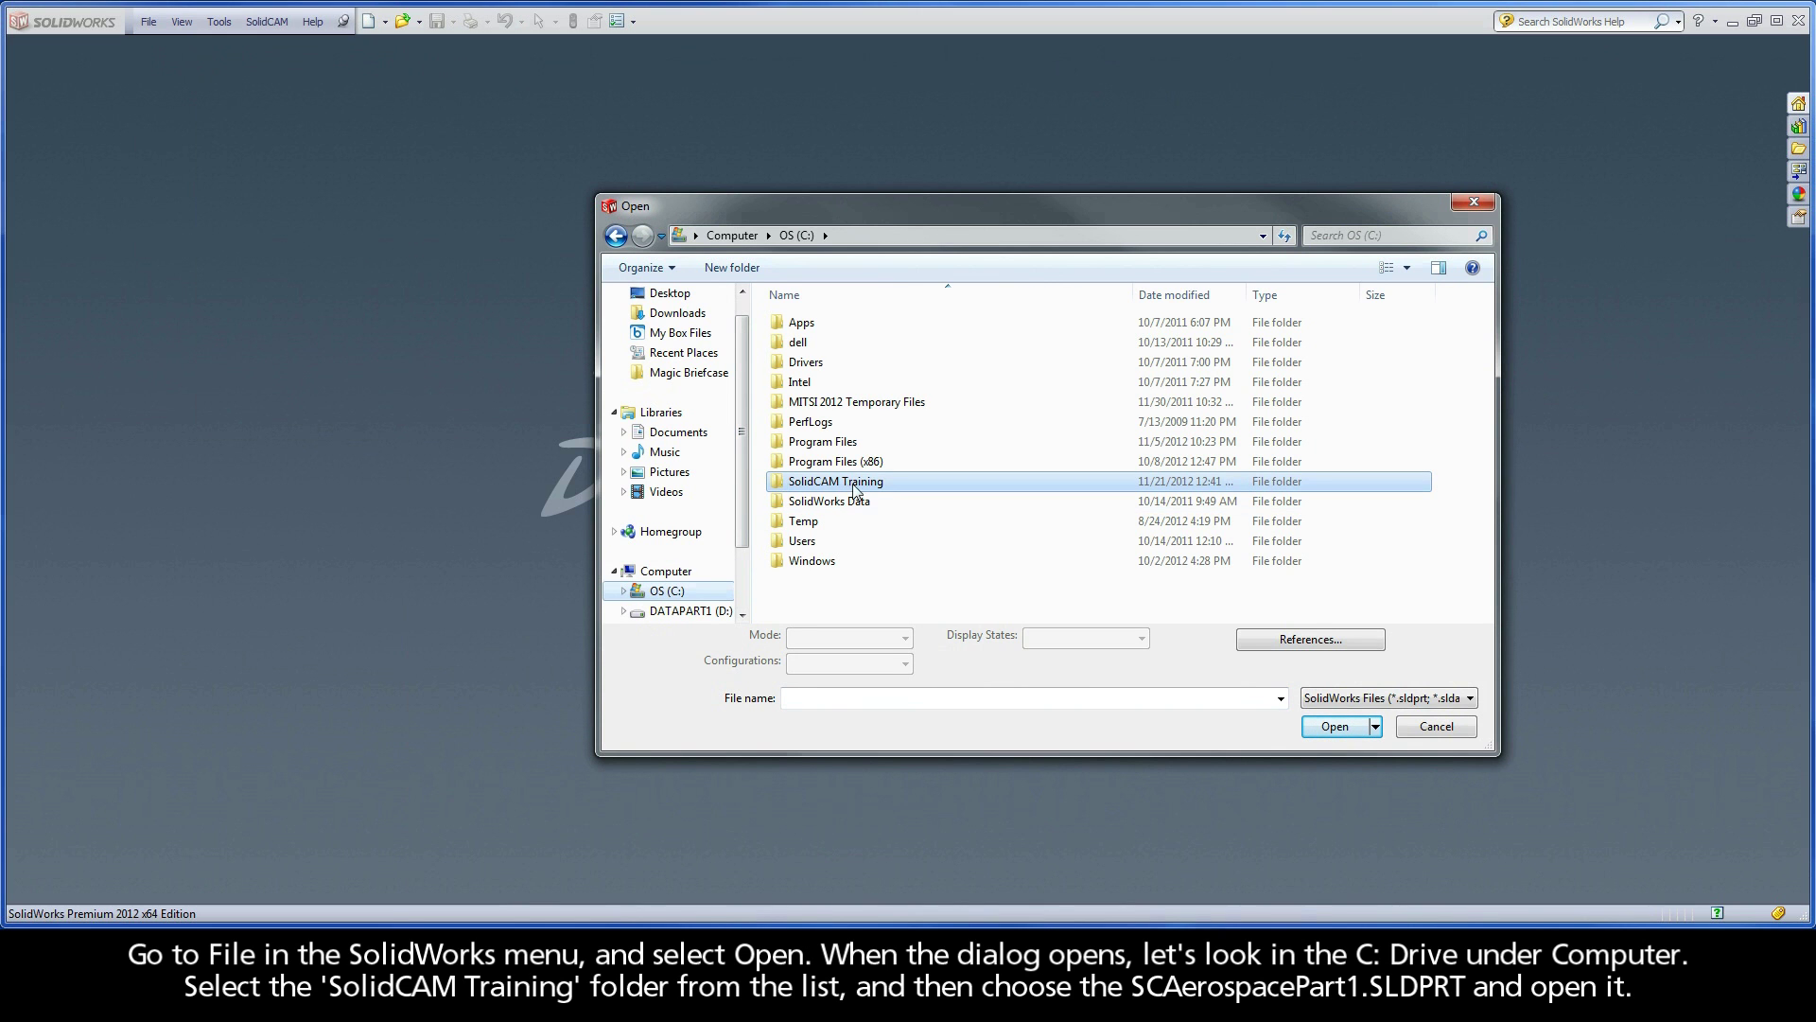
pyautogui.doubleClick(884, 485)
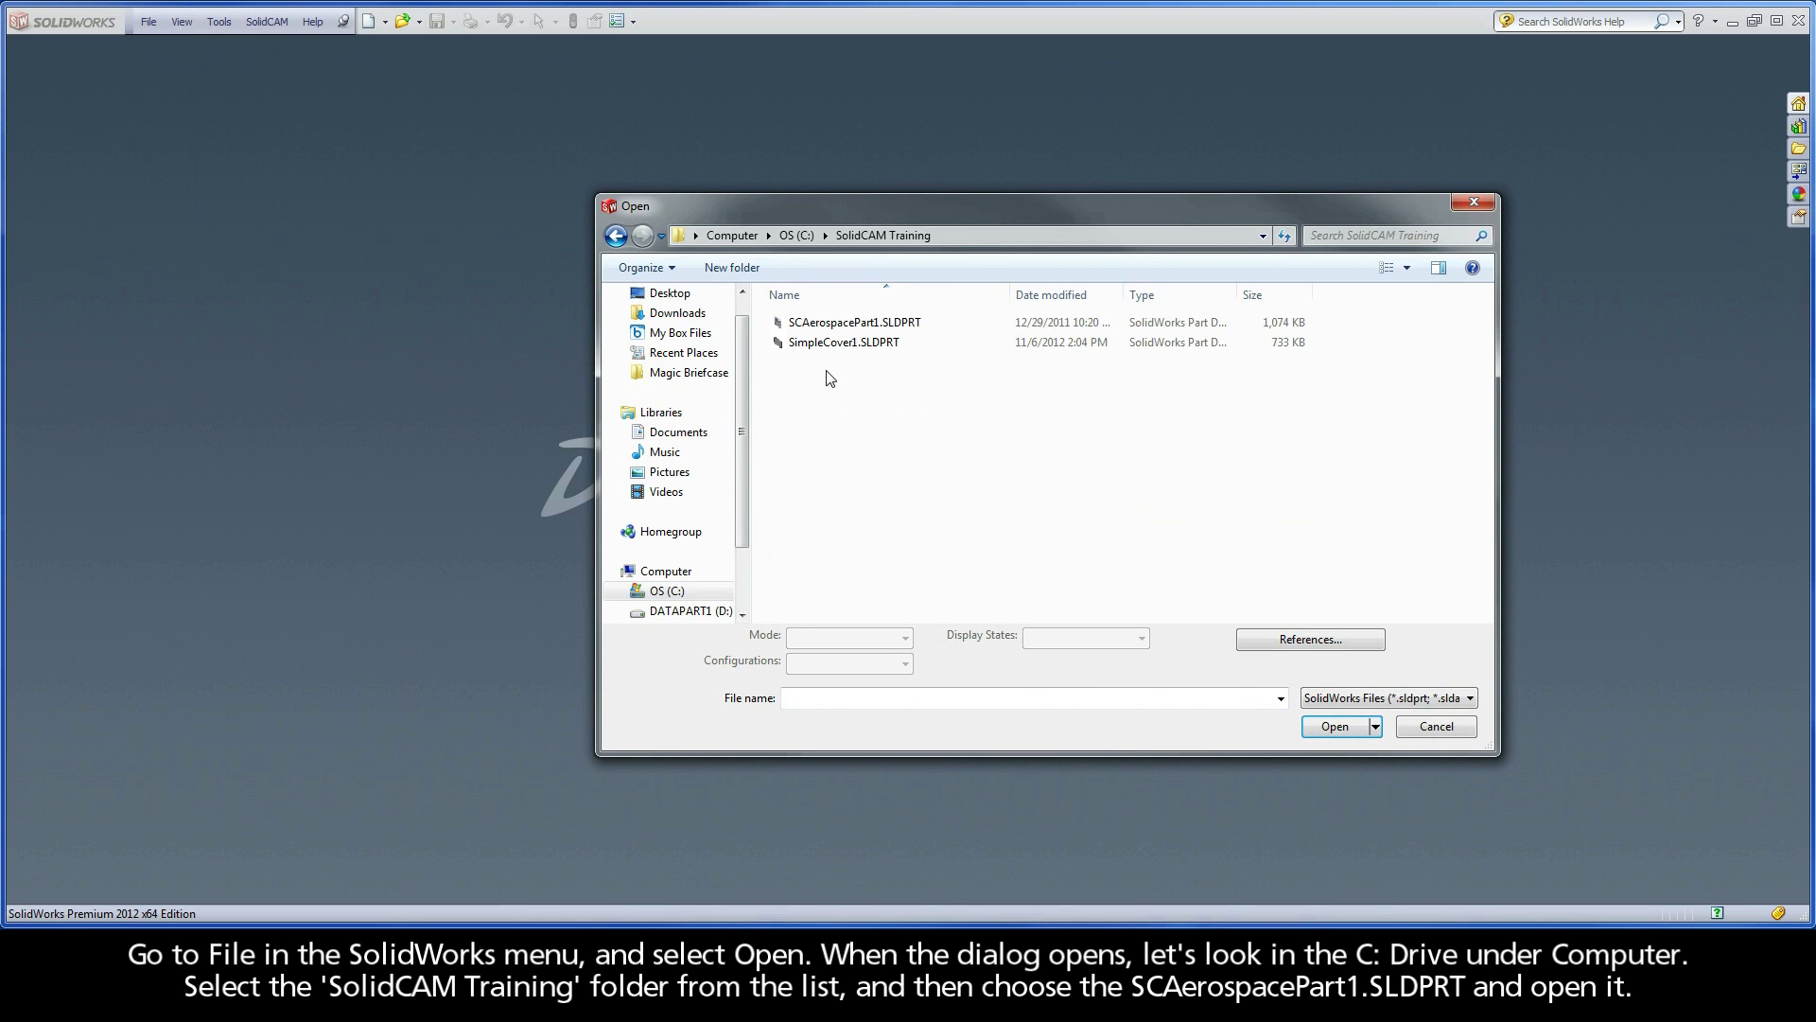
pyautogui.click(919, 327)
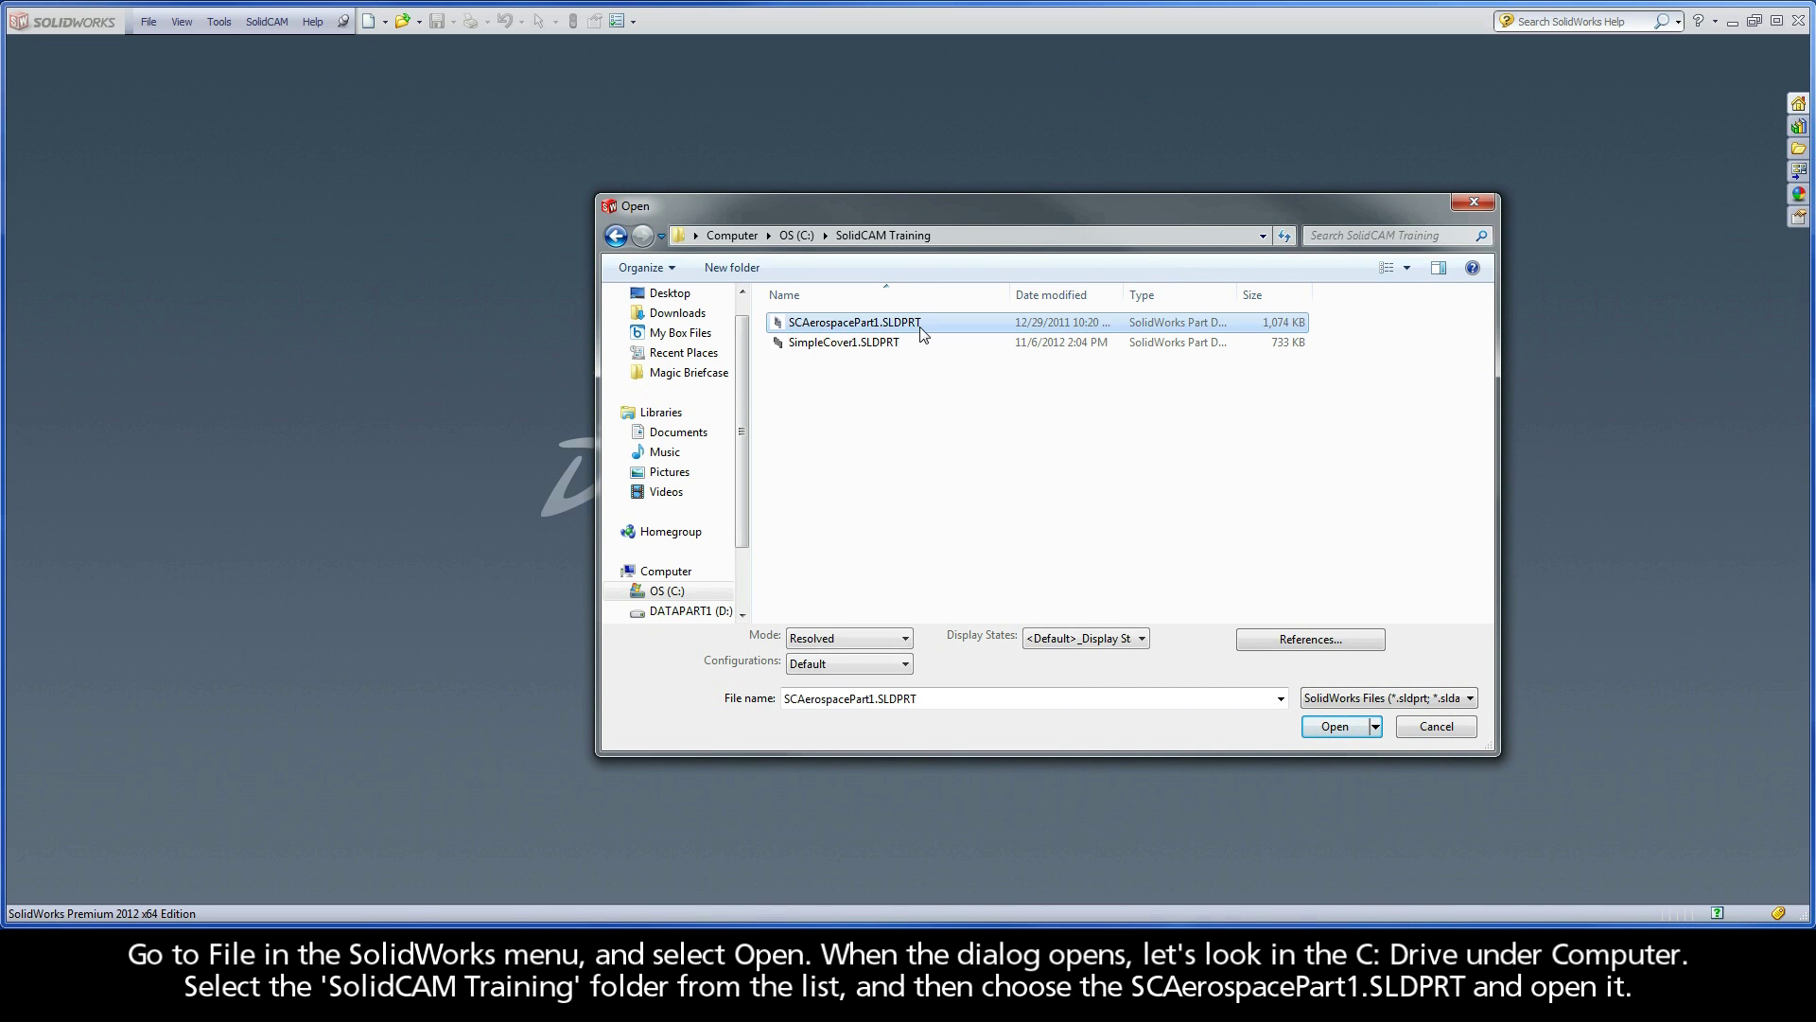
pyautogui.click(1317, 723)
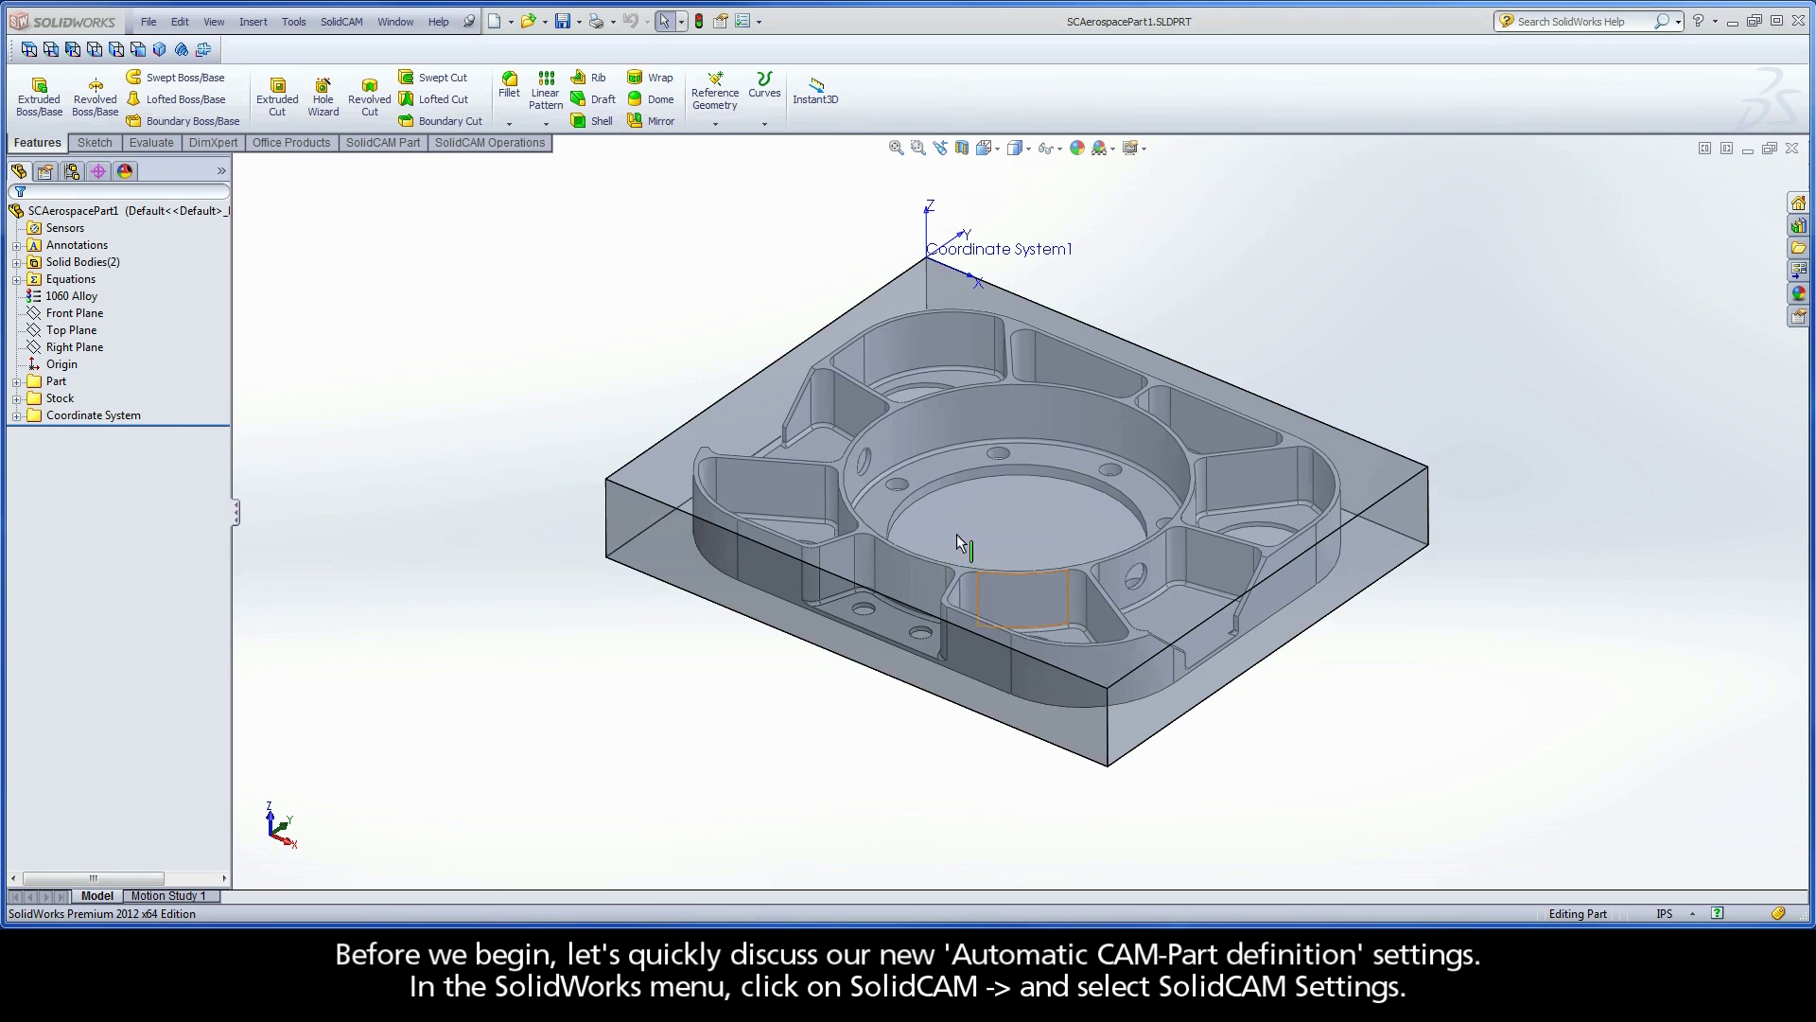
# Step: In SolidCAM Settings, uncheck automatic CNC-Controller, MAC1 Pos1, Stock and Target definition
pyautogui.click(341, 22)
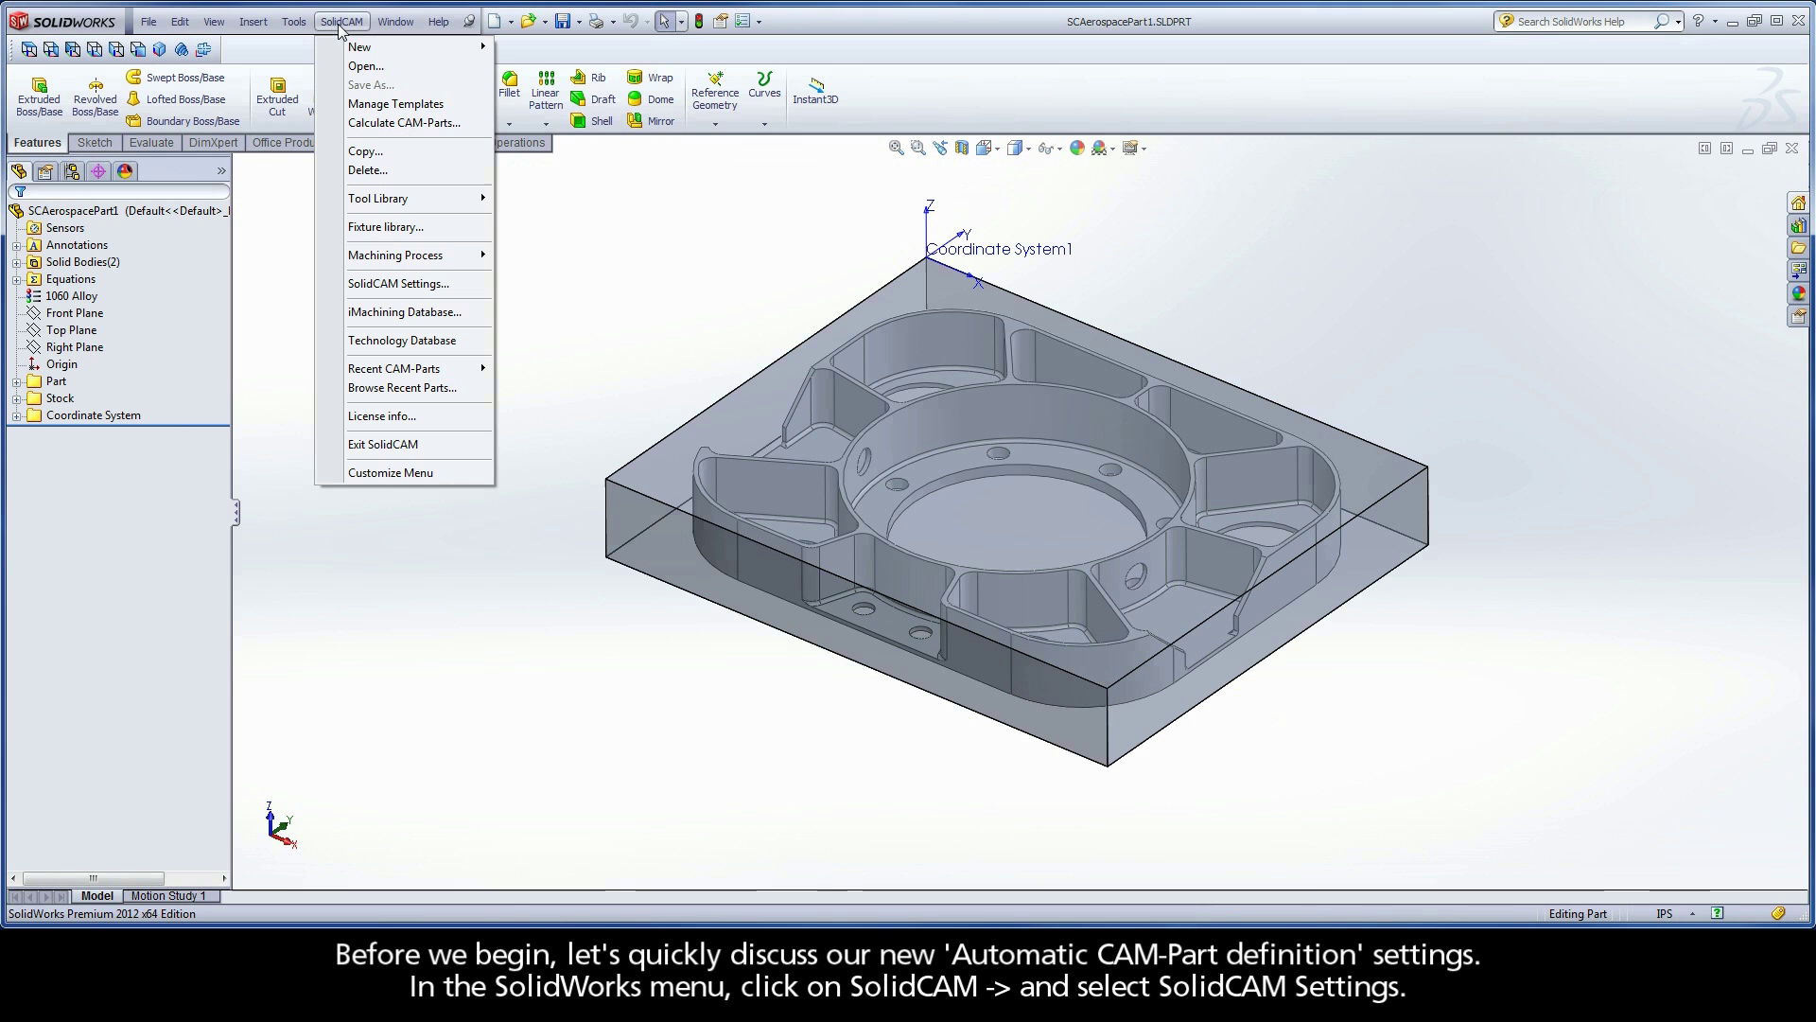
pyautogui.click(376, 284)
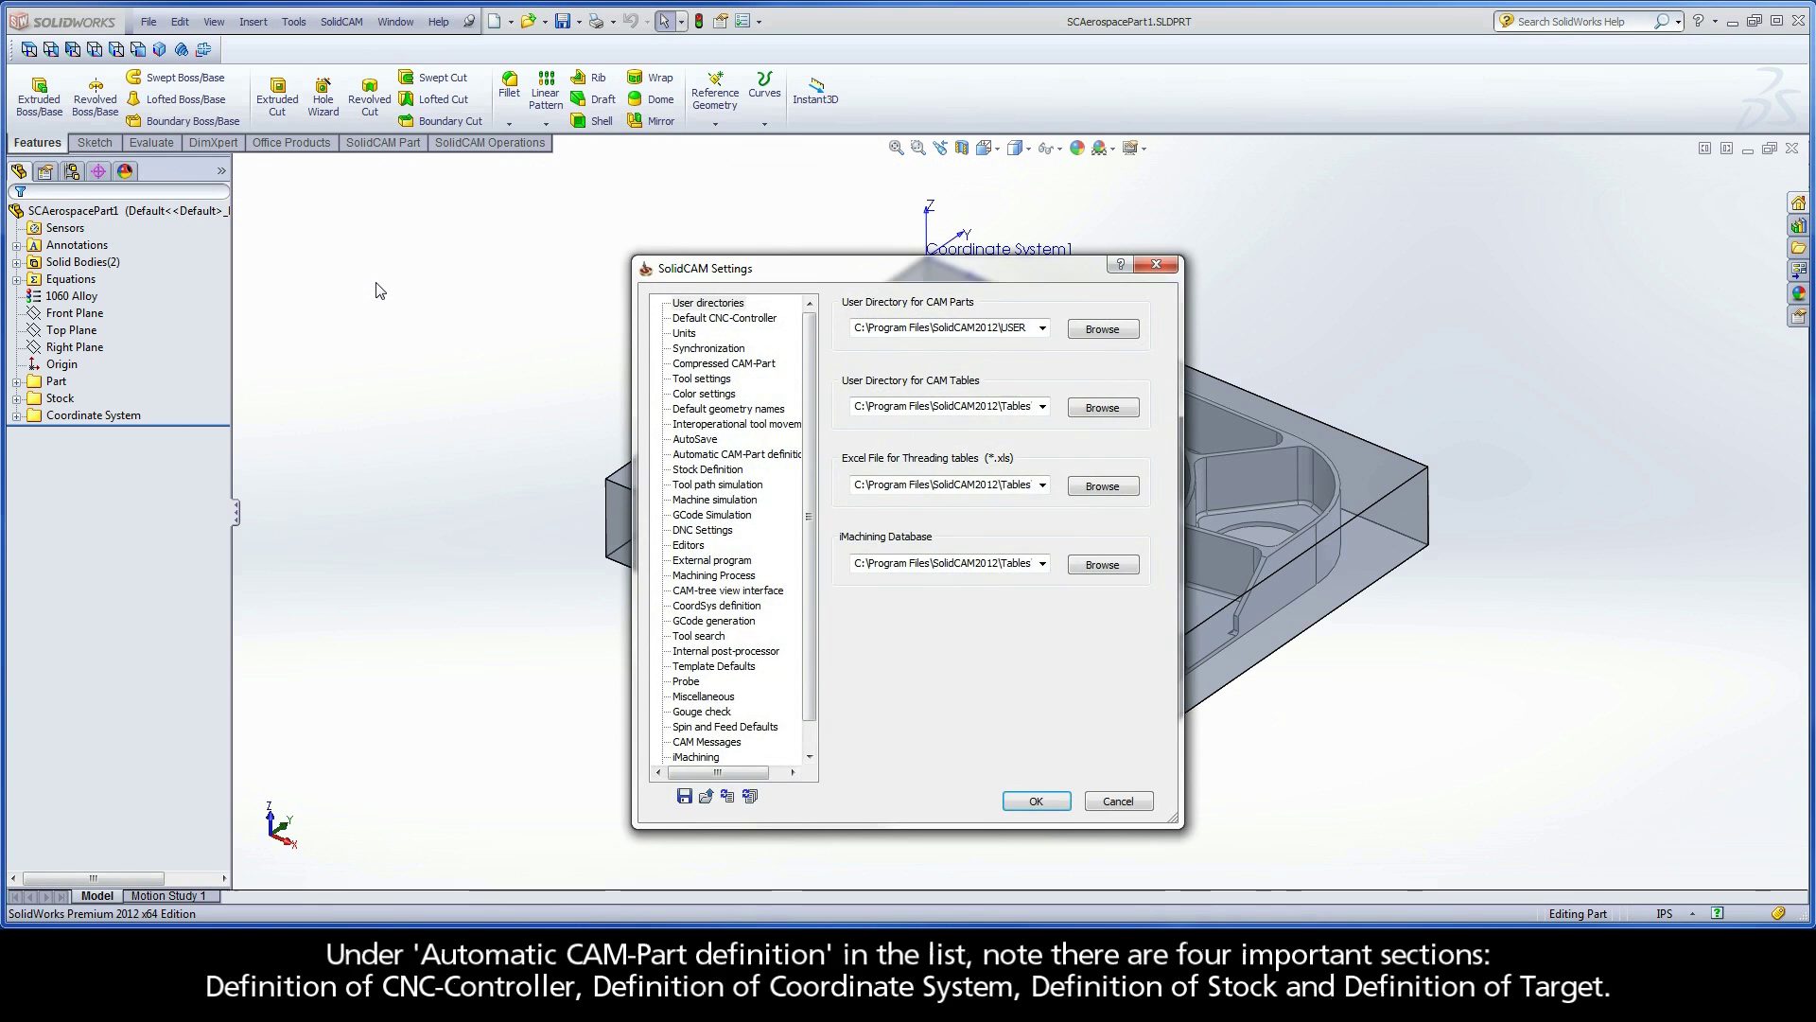
pyautogui.click(725, 456)
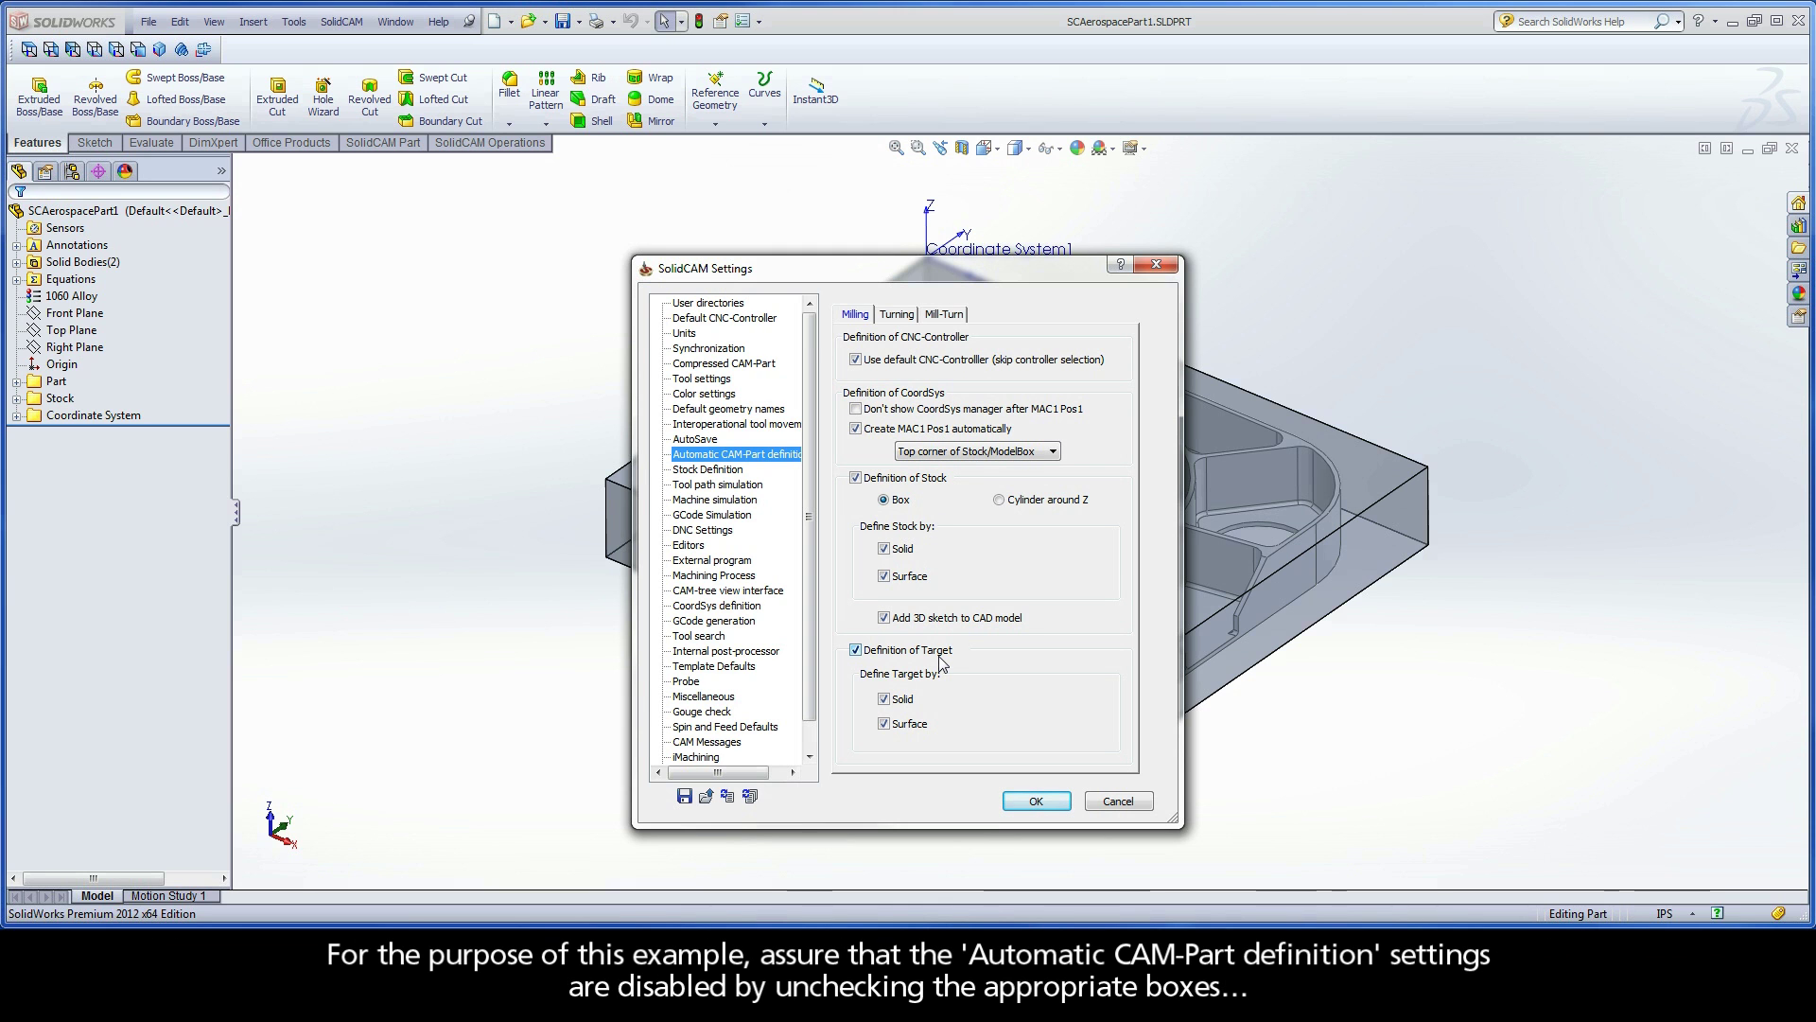
pyautogui.click(856, 360)
pyautogui.click(855, 429)
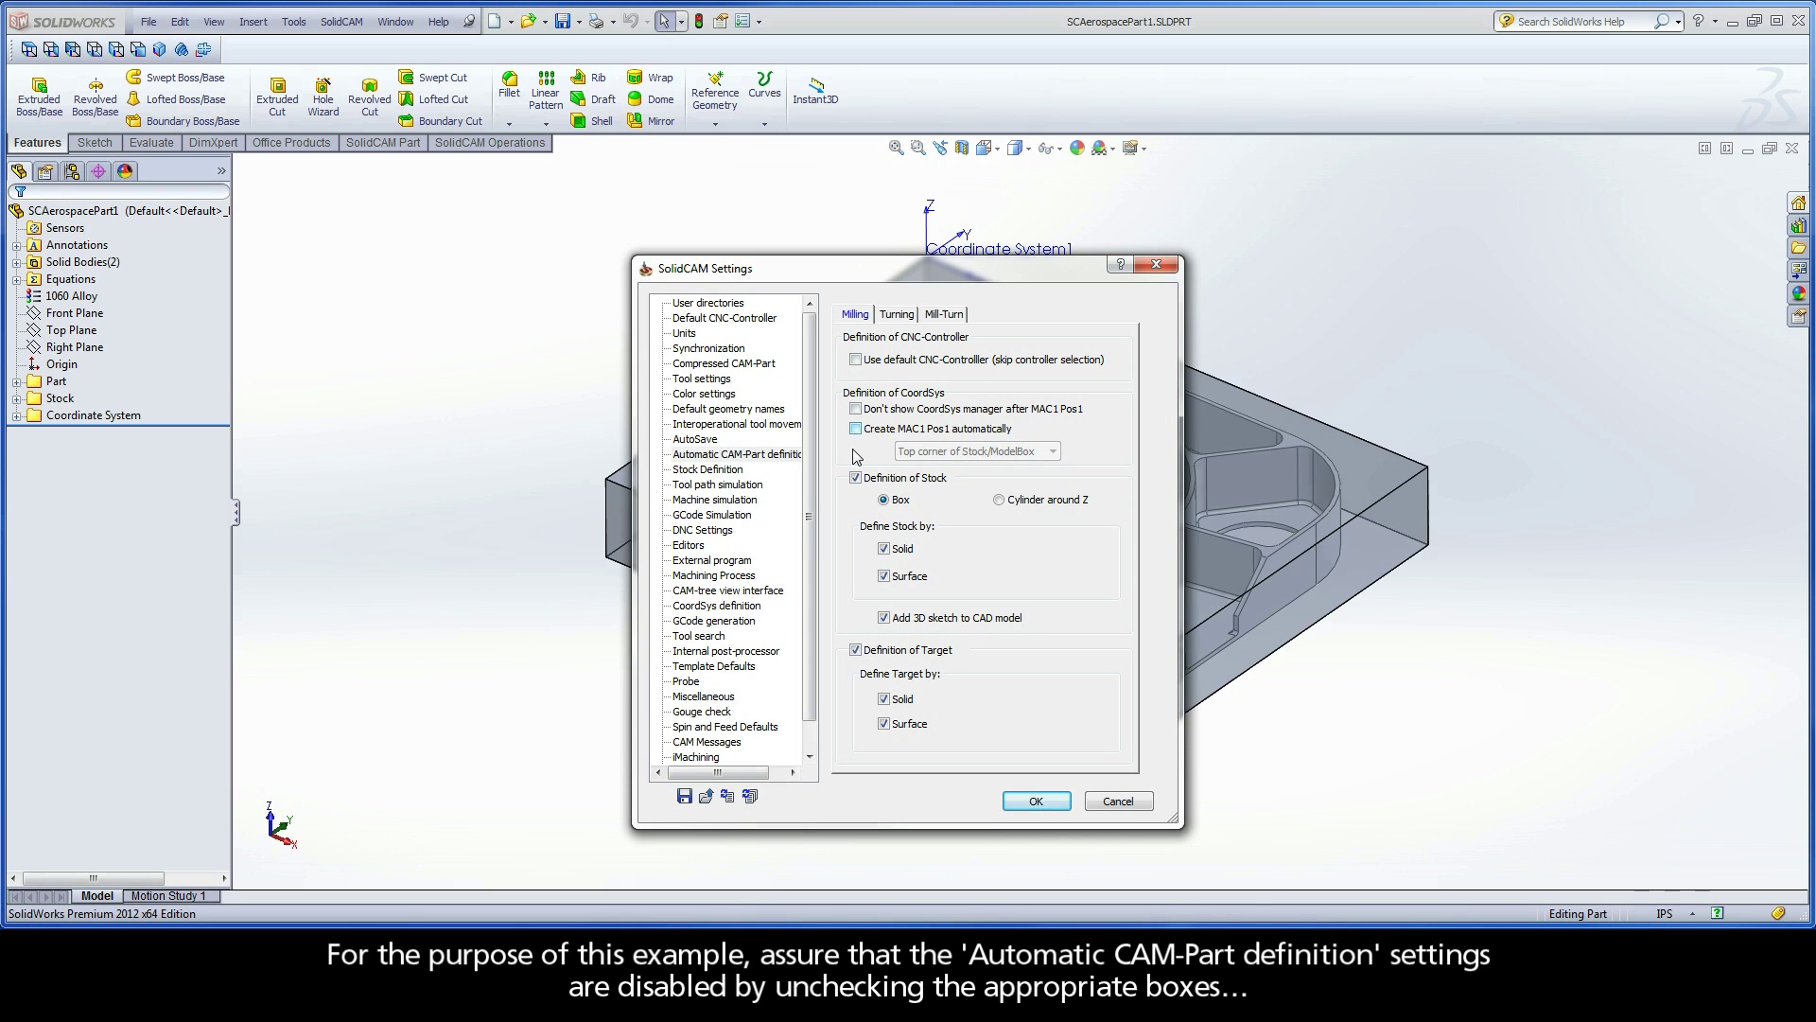
pyautogui.click(856, 478)
pyautogui.click(856, 651)
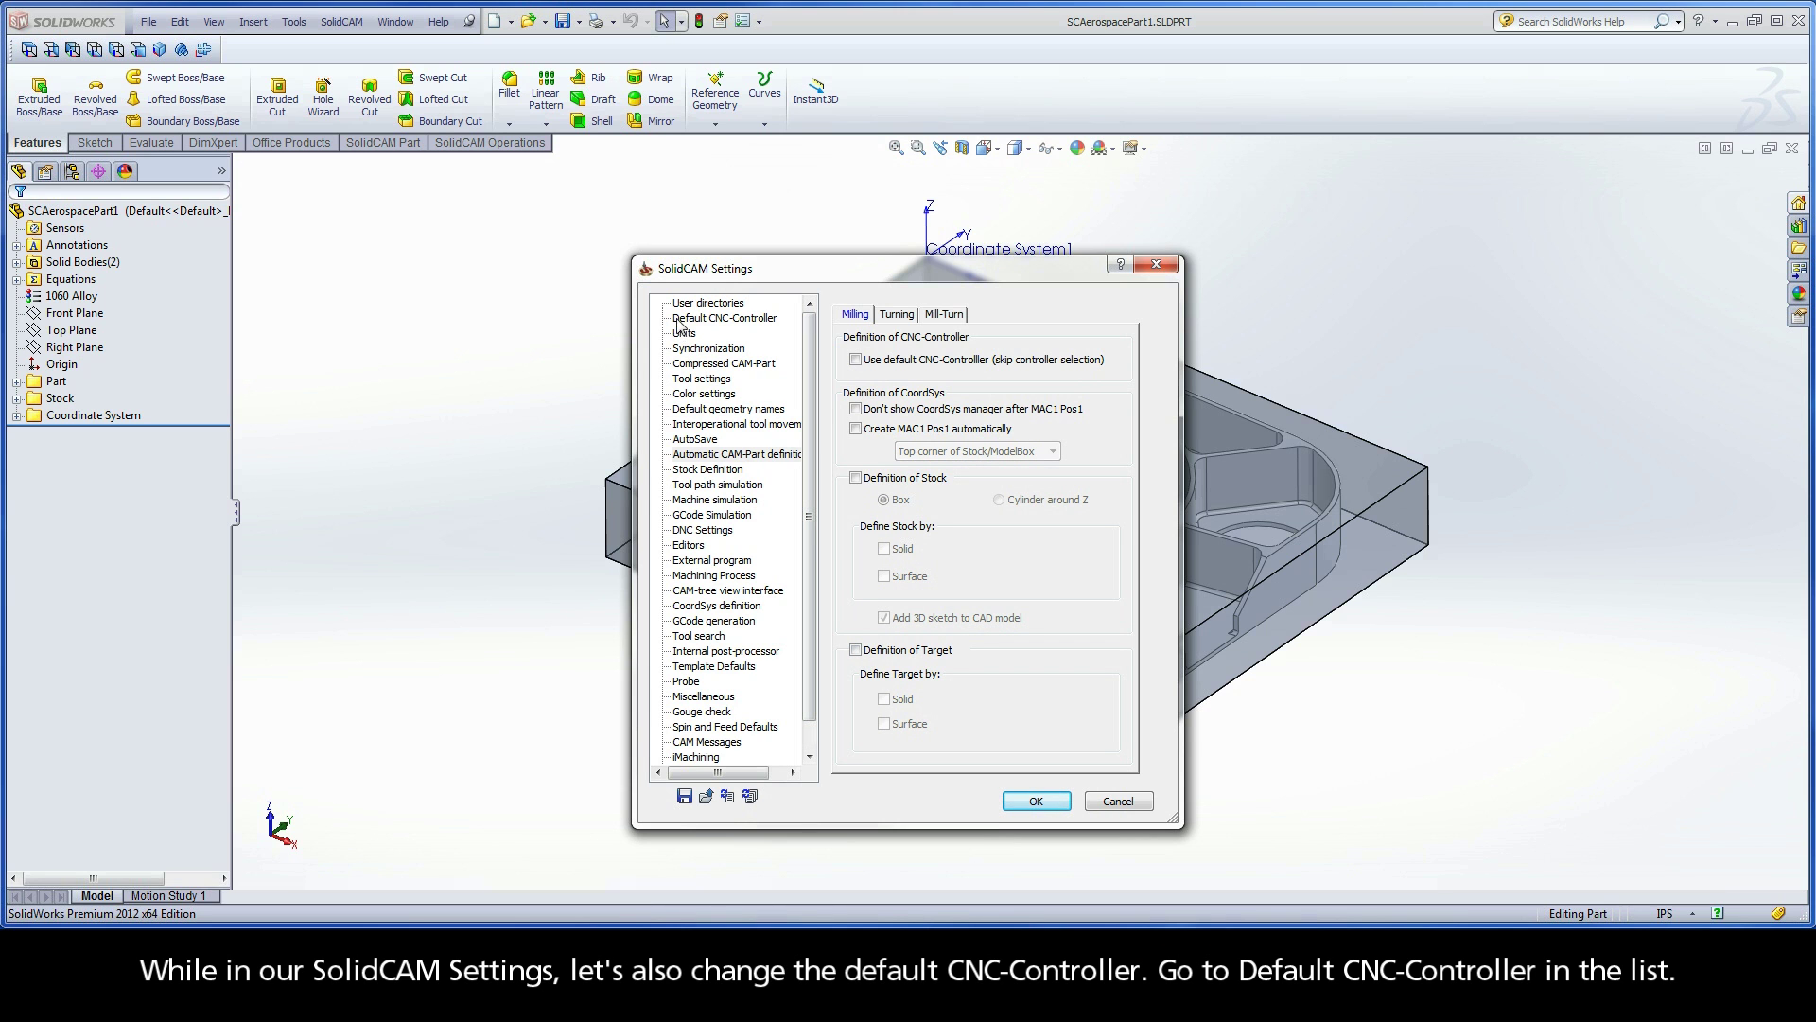
# Step: Set gMilling_Haas_SS_3x as the default Milling CNC-Controller and close the settings
pyautogui.click(771, 319)
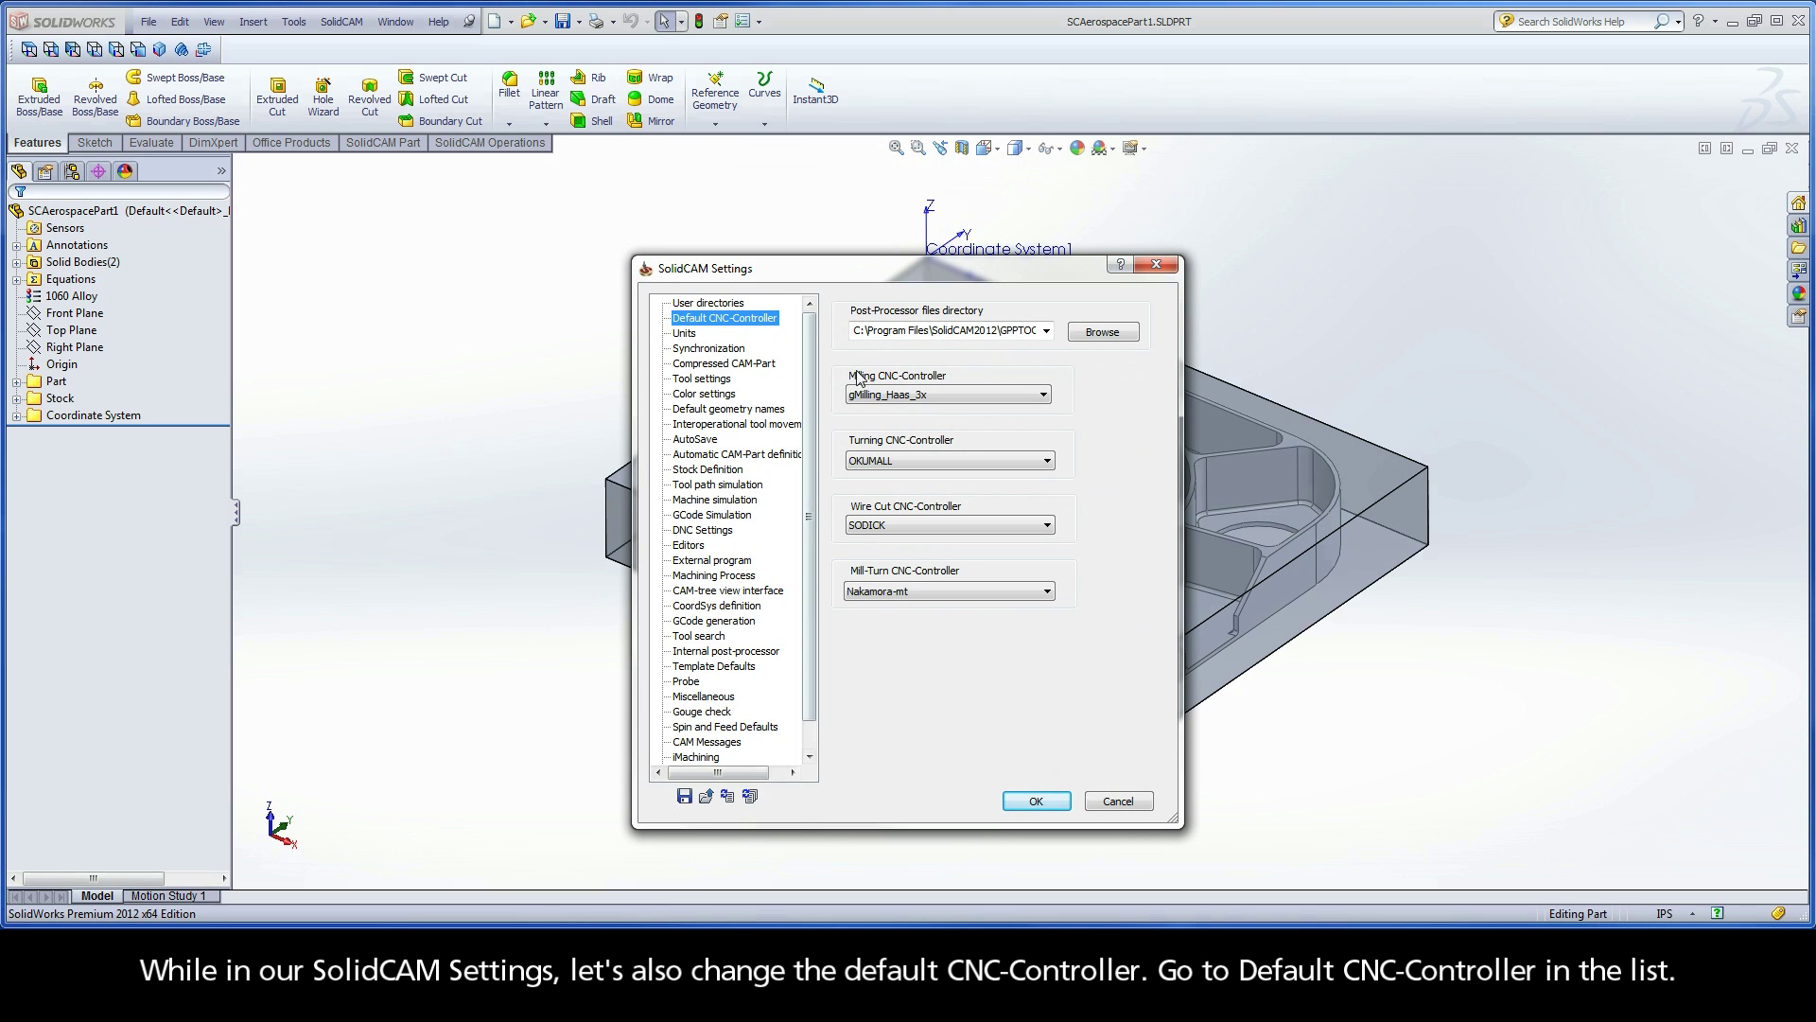
pyautogui.click(948, 395)
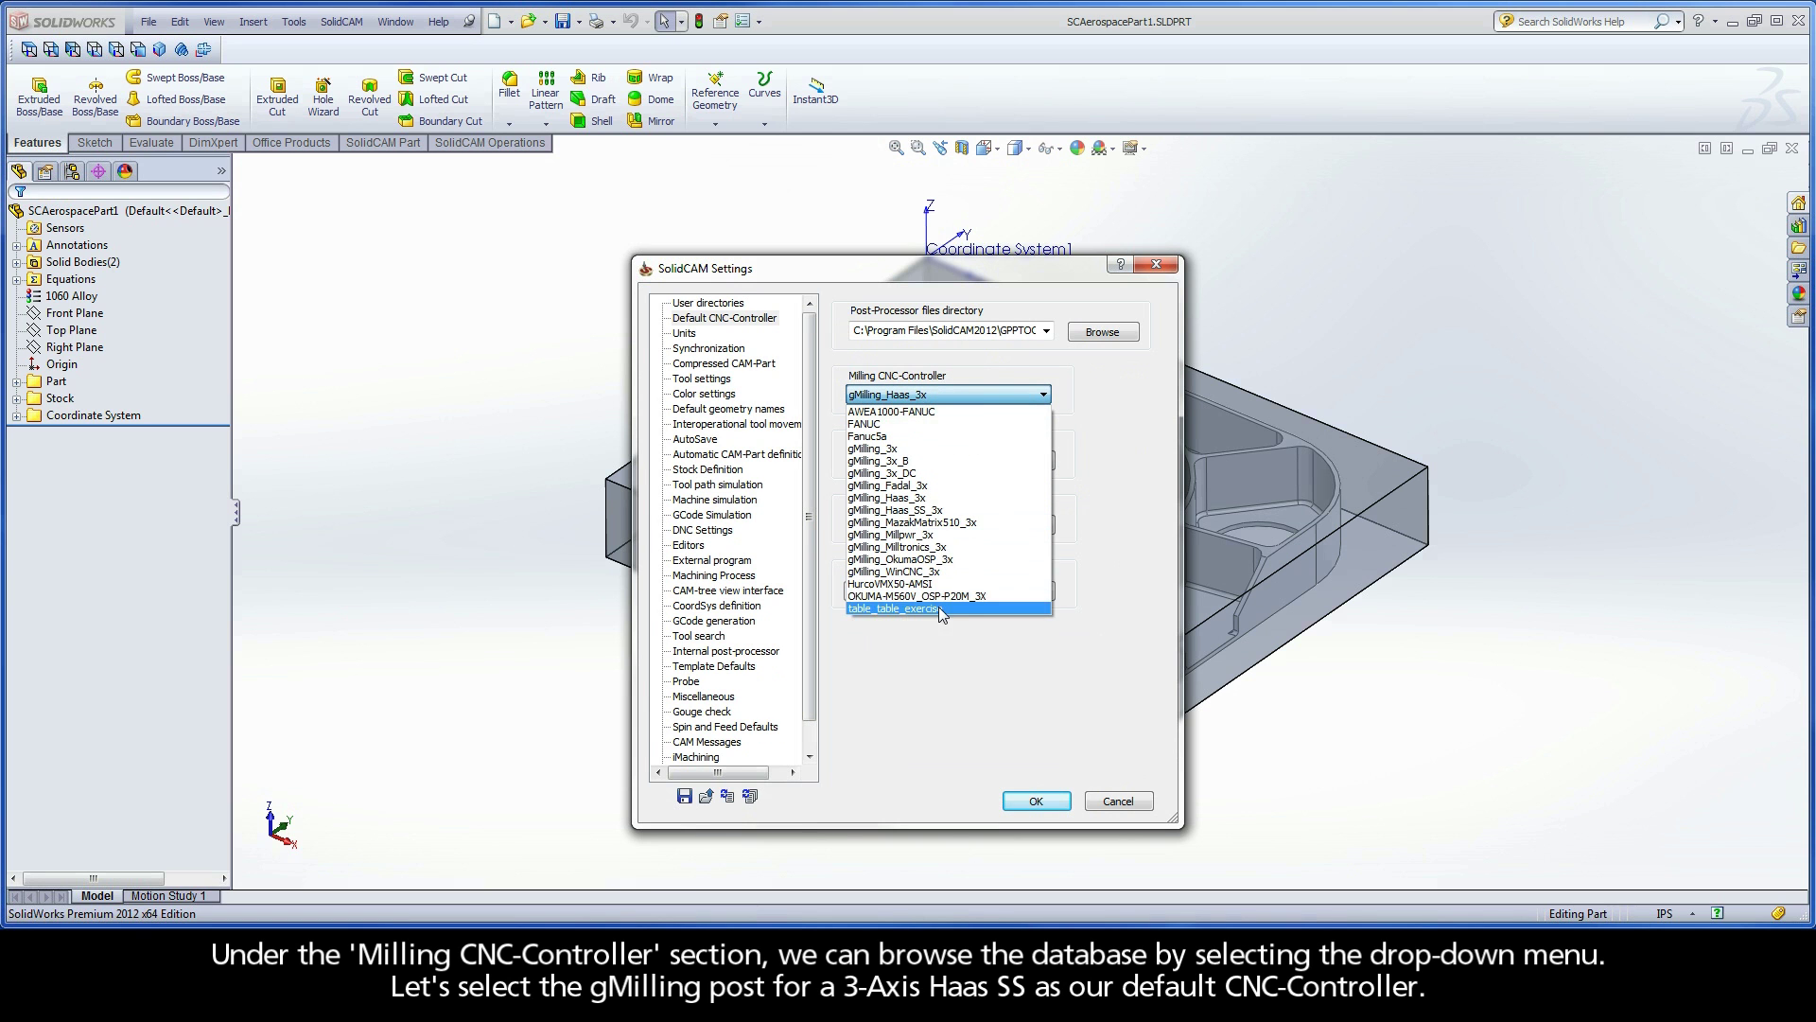
pyautogui.click(949, 511)
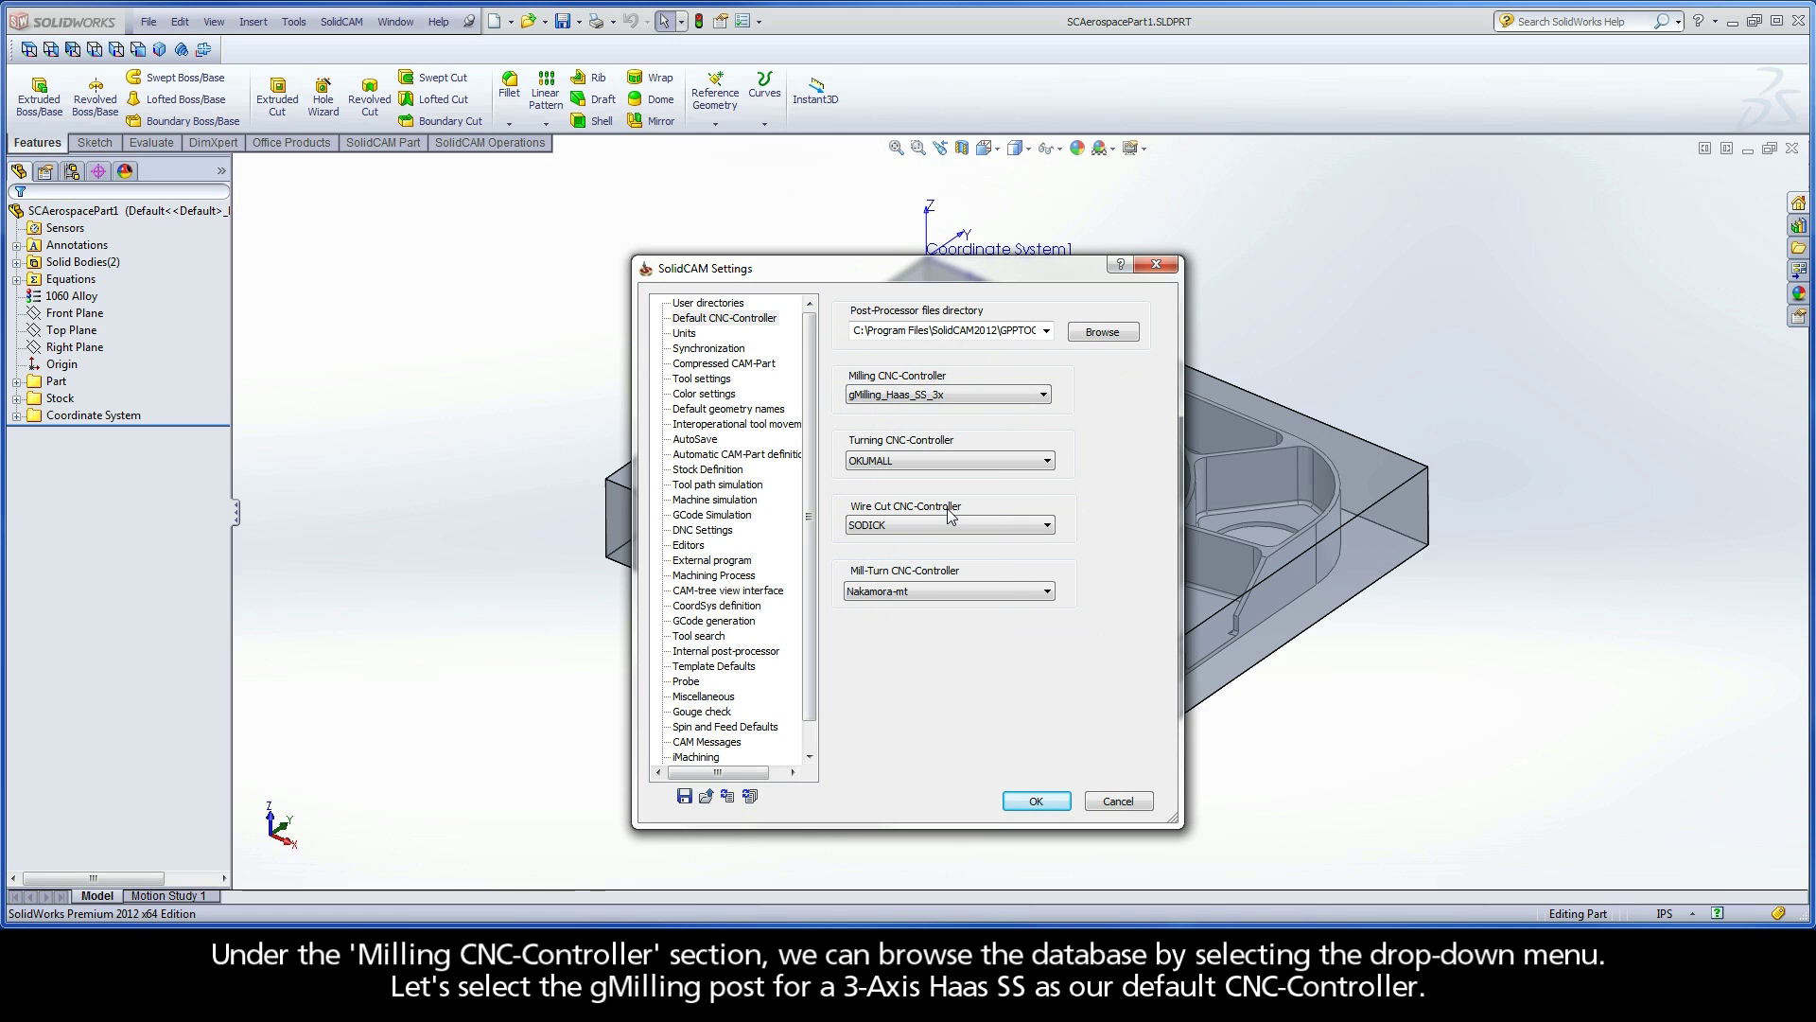
pyautogui.click(1034, 800)
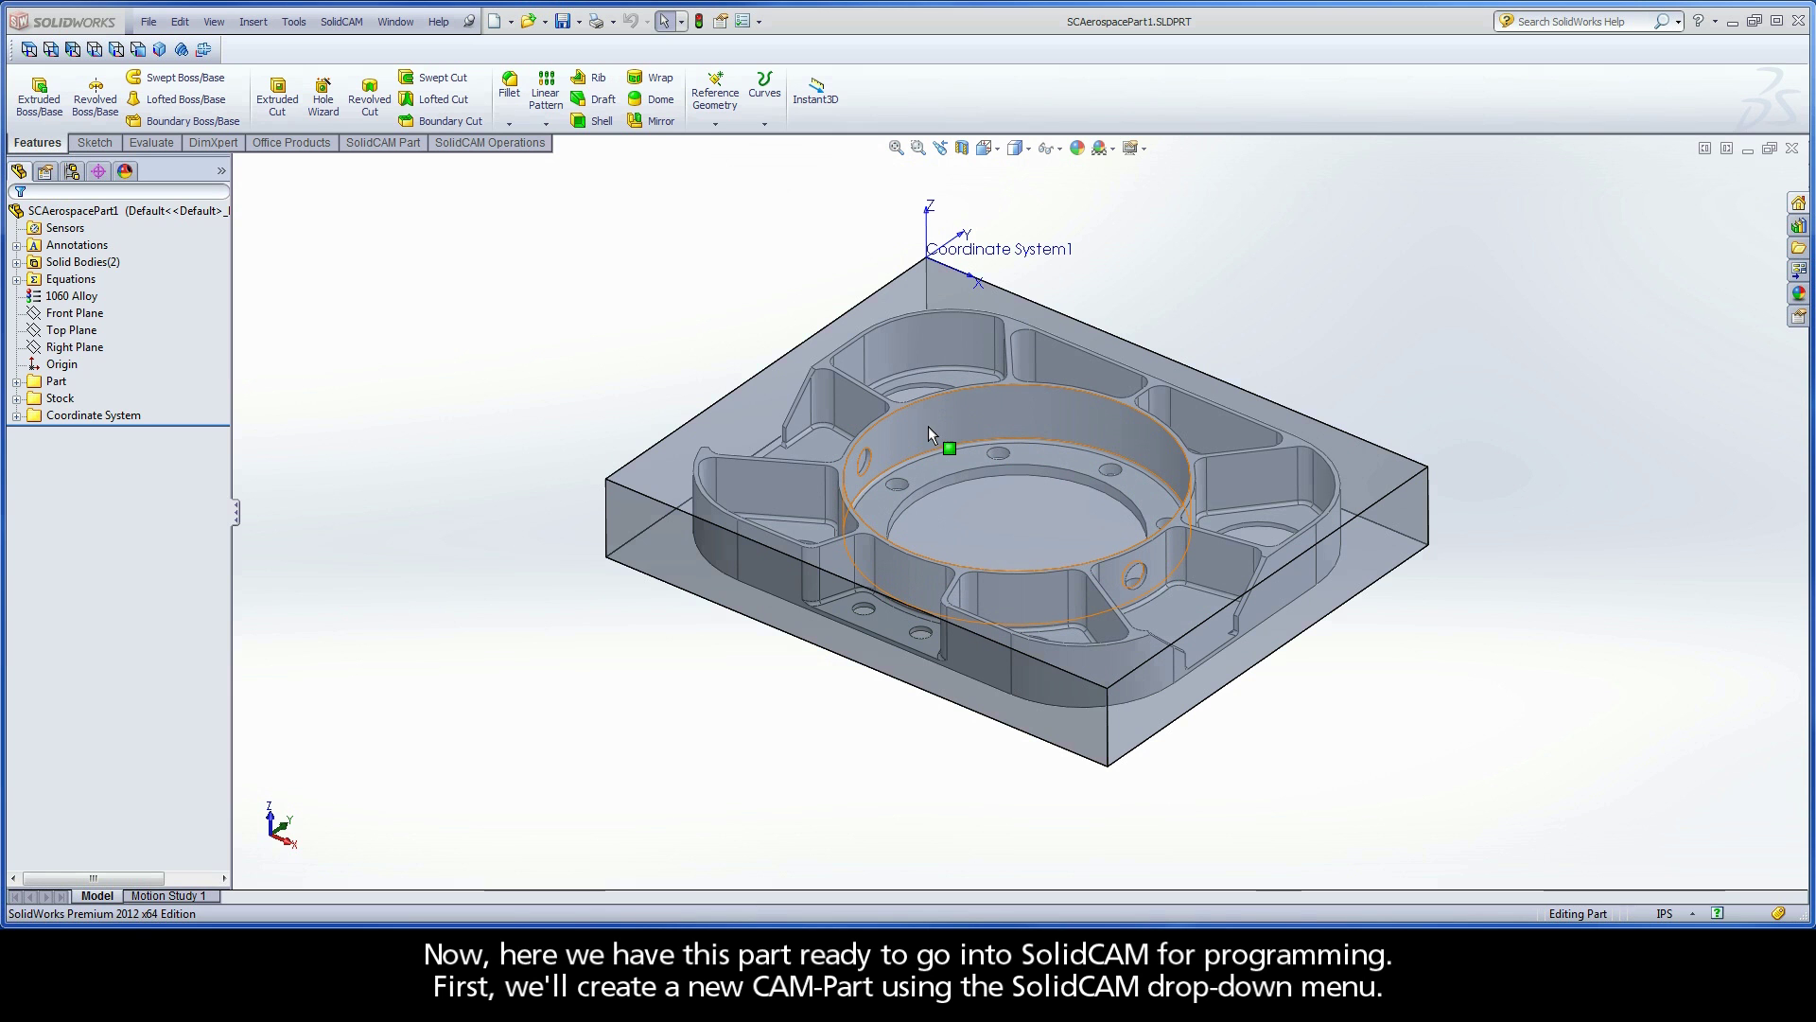
# Step: Create a new milling CAM-Part SCAerospacePart1, keeping the default name and model directory
pyautogui.click(343, 22)
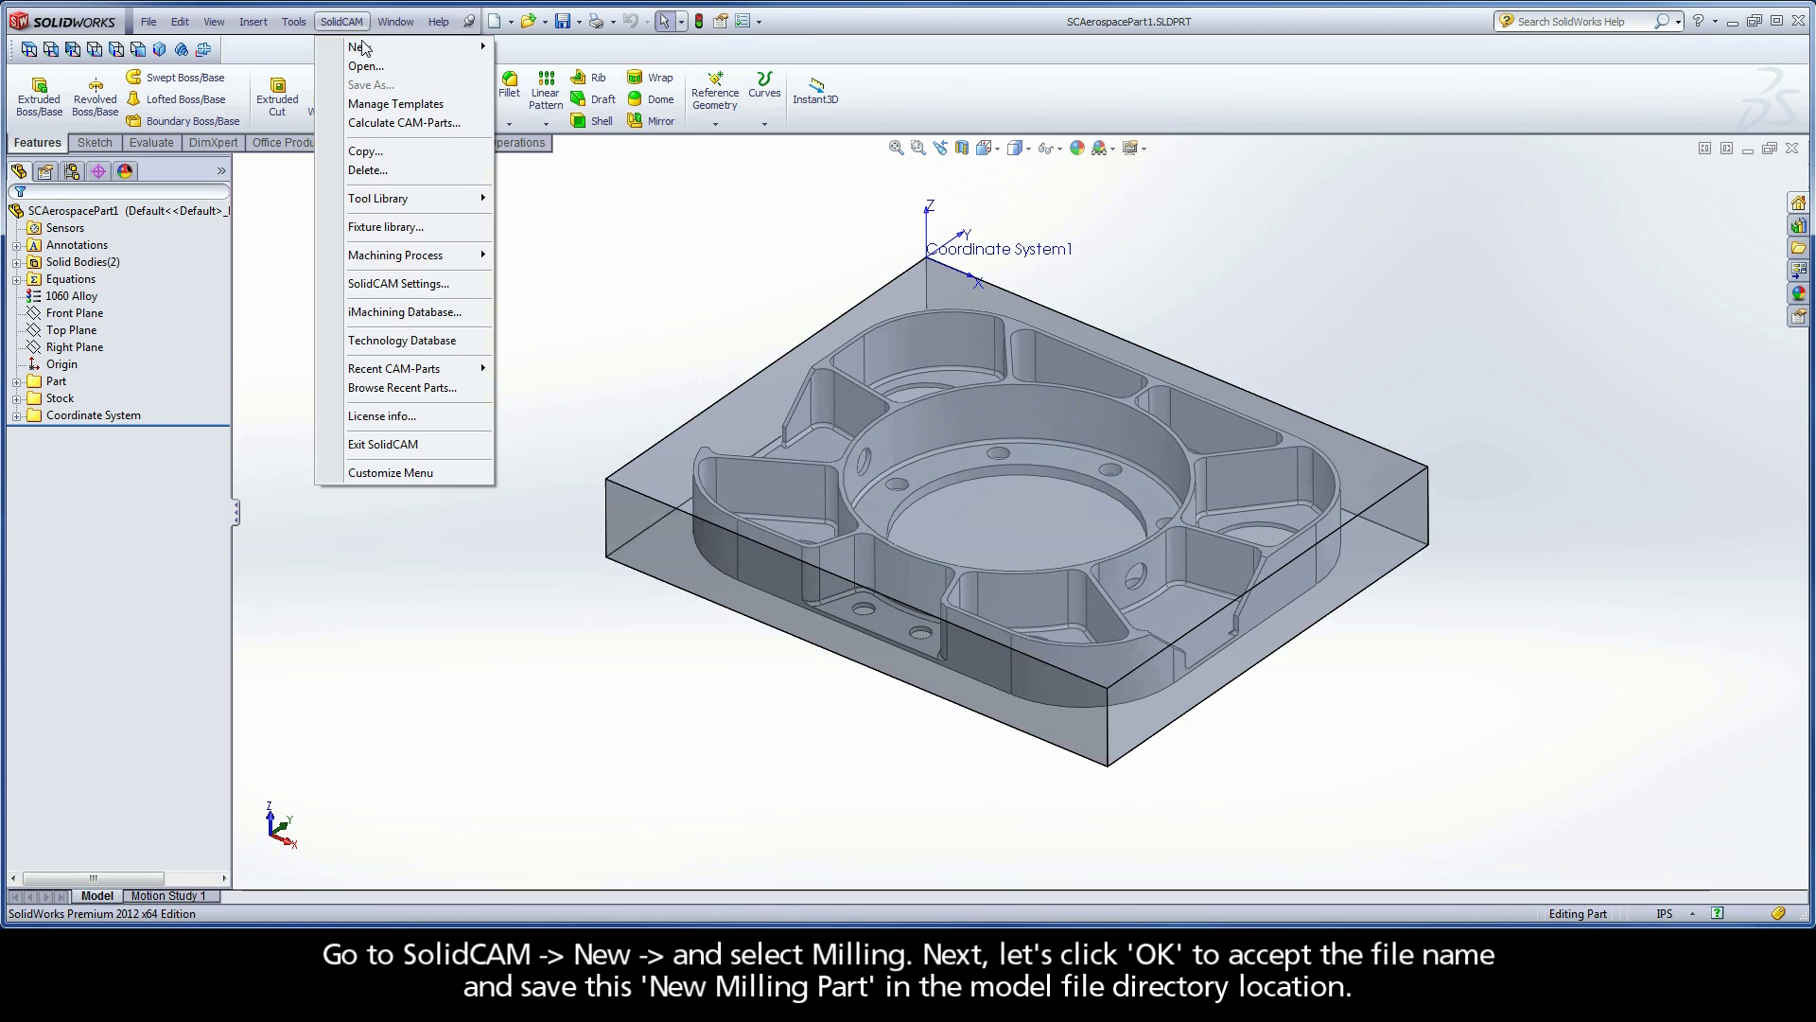
pyautogui.moveTo(421, 47)
pyautogui.click(528, 49)
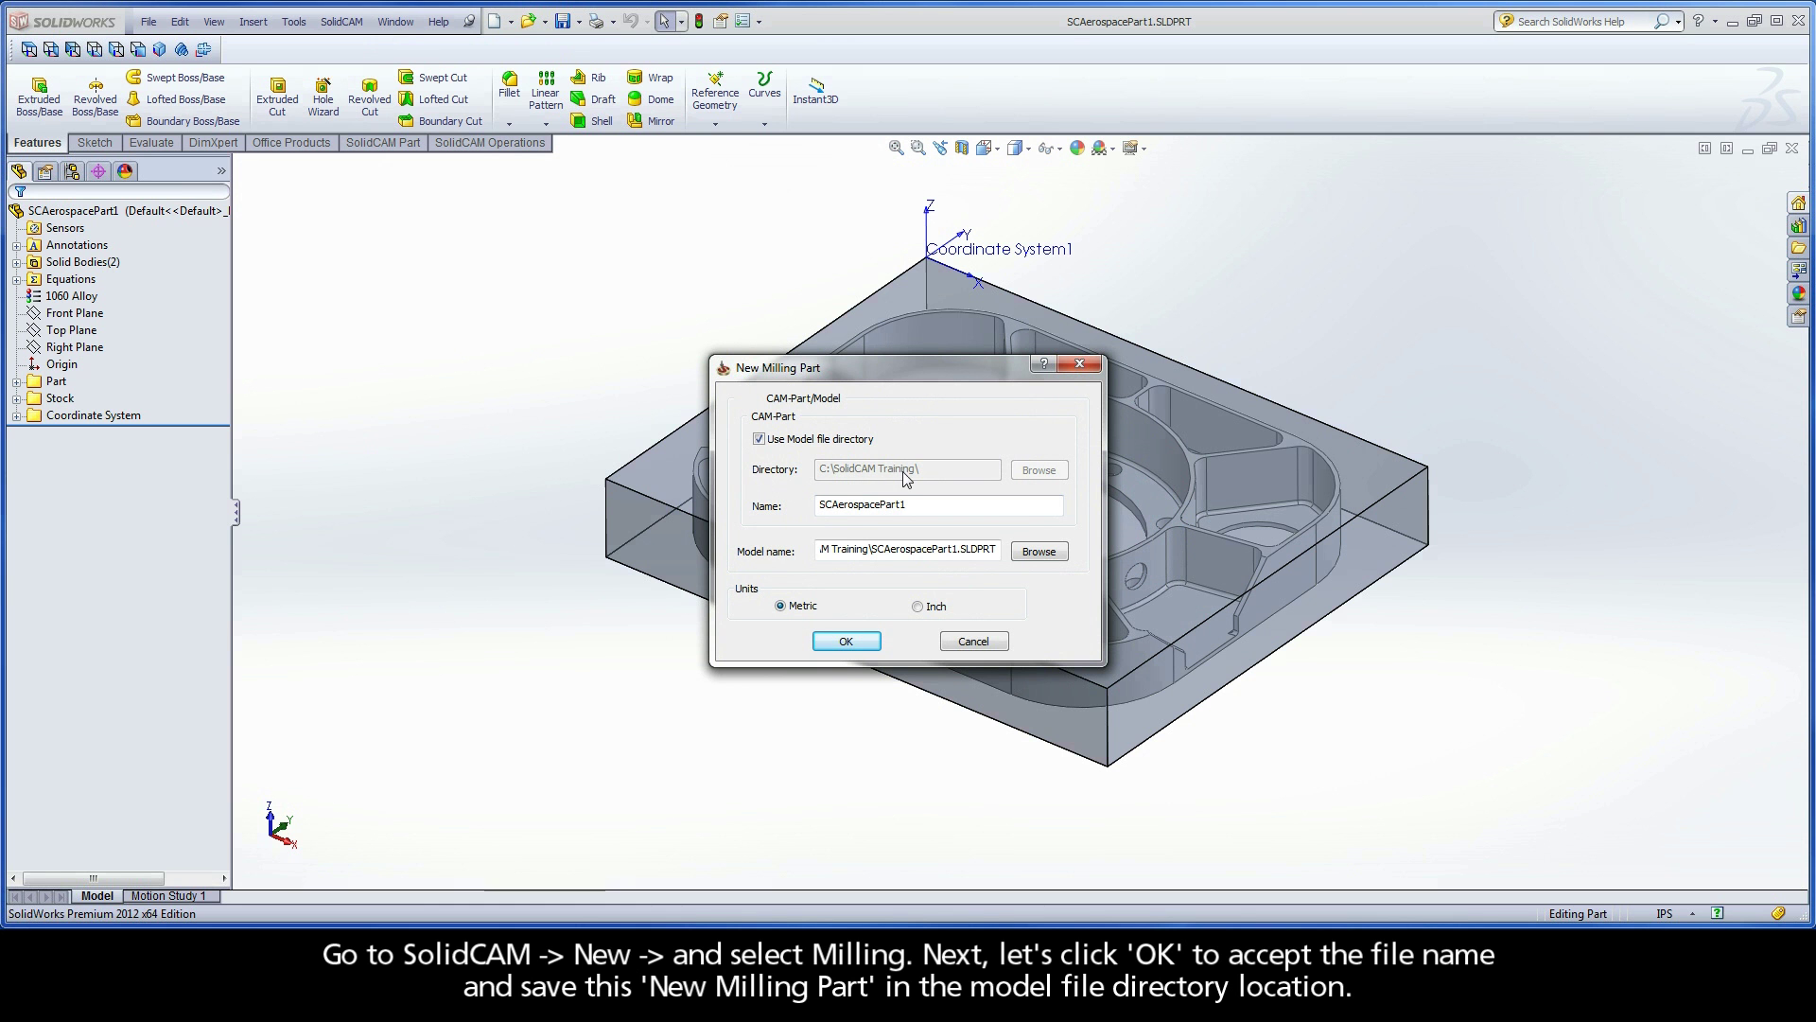
pyautogui.click(850, 642)
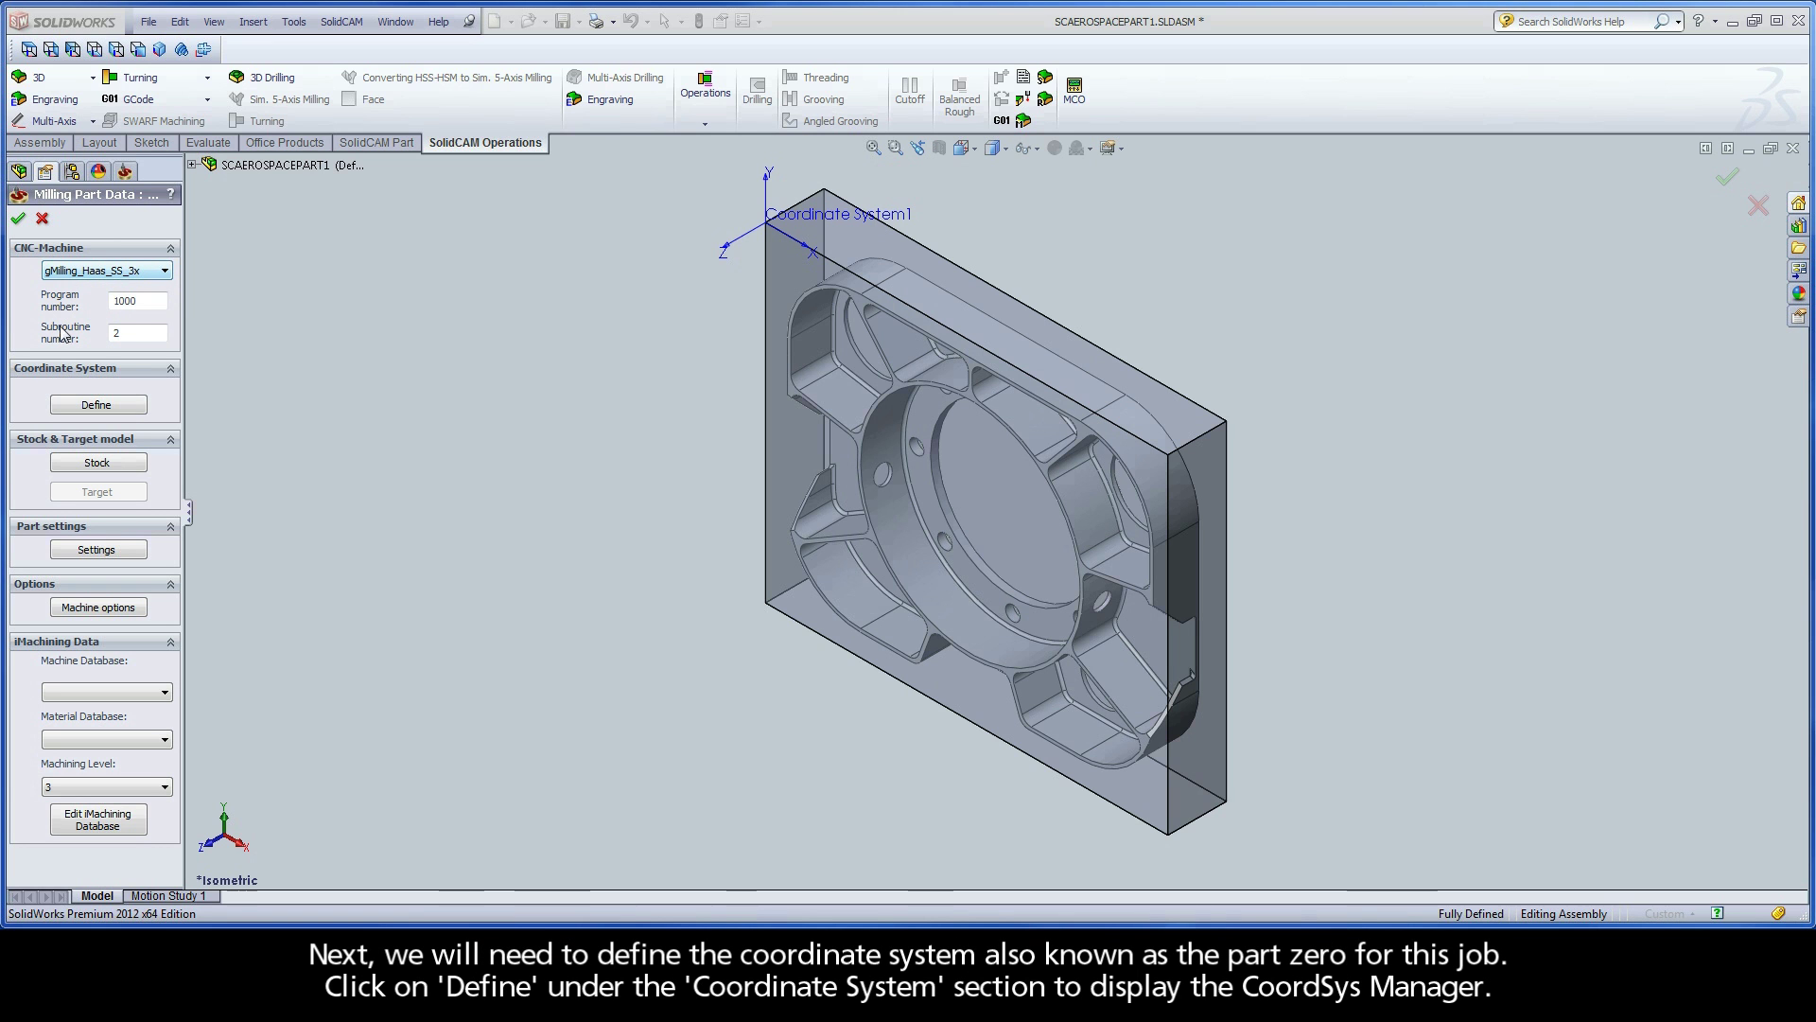
# Step: Define MAC 1 Position 1 from Coordinate System1, keeping the default machining levels
pyautogui.click(118, 416)
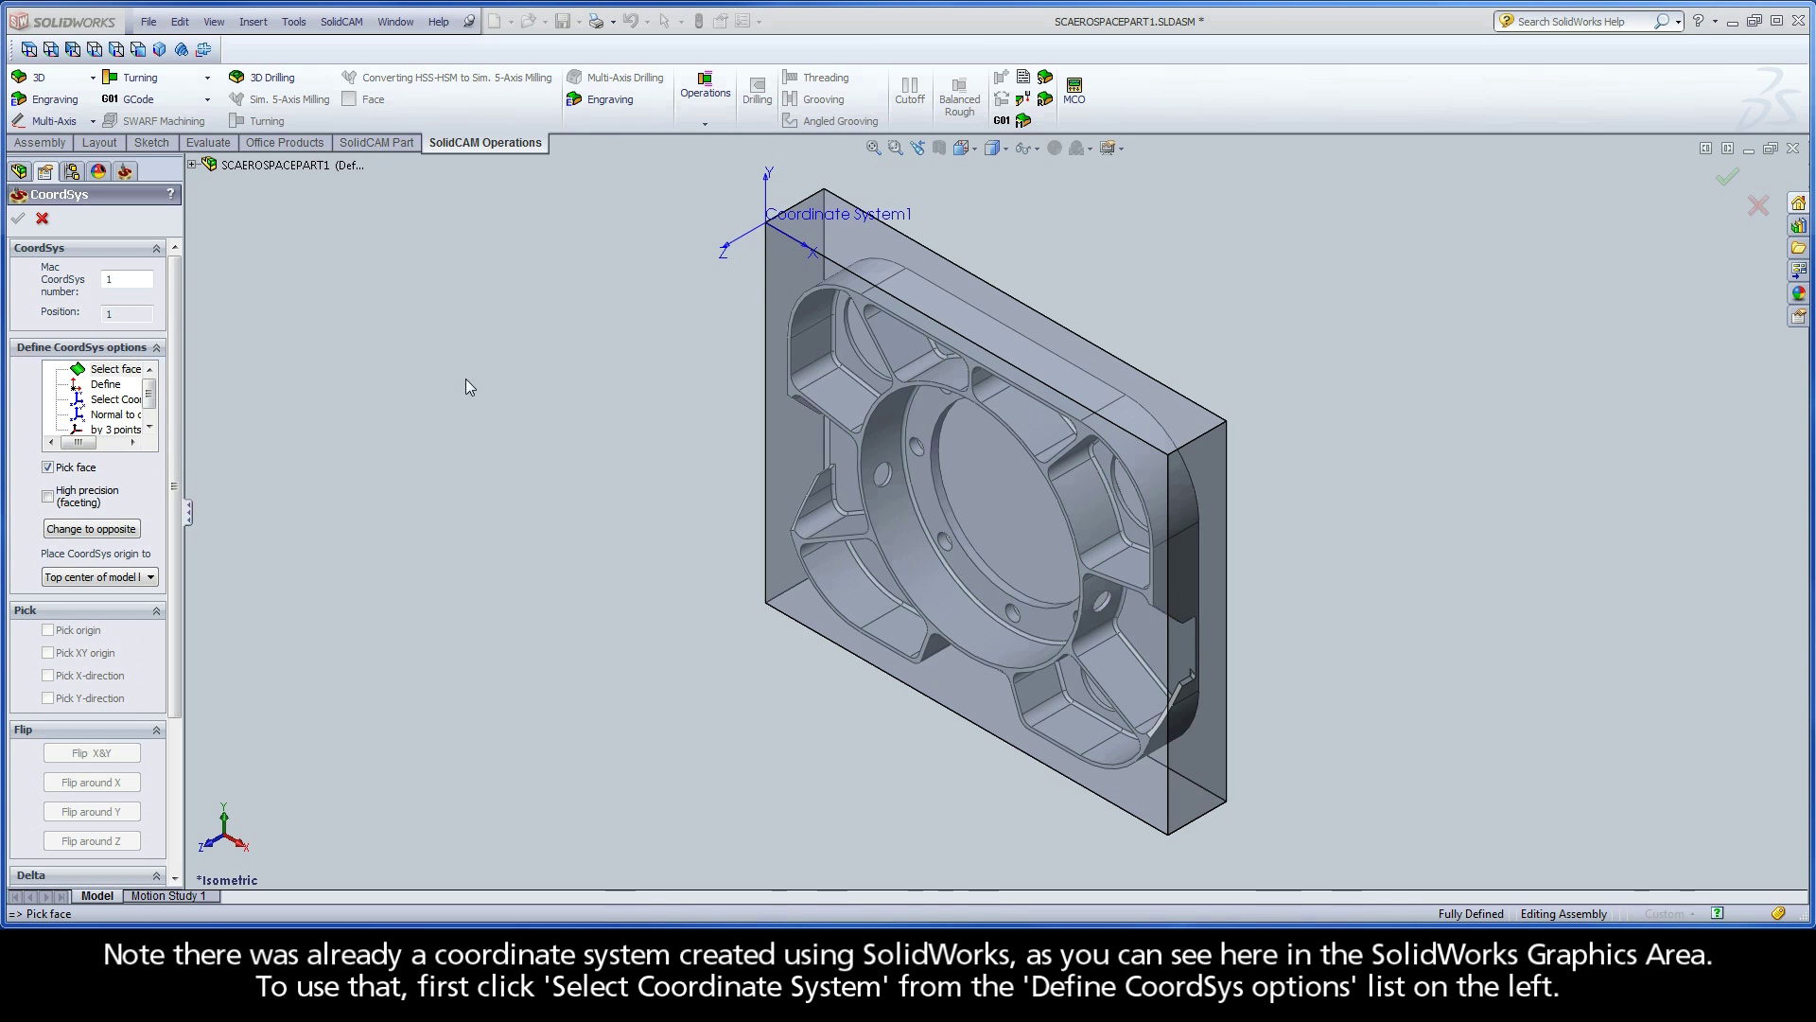
pyautogui.click(118, 401)
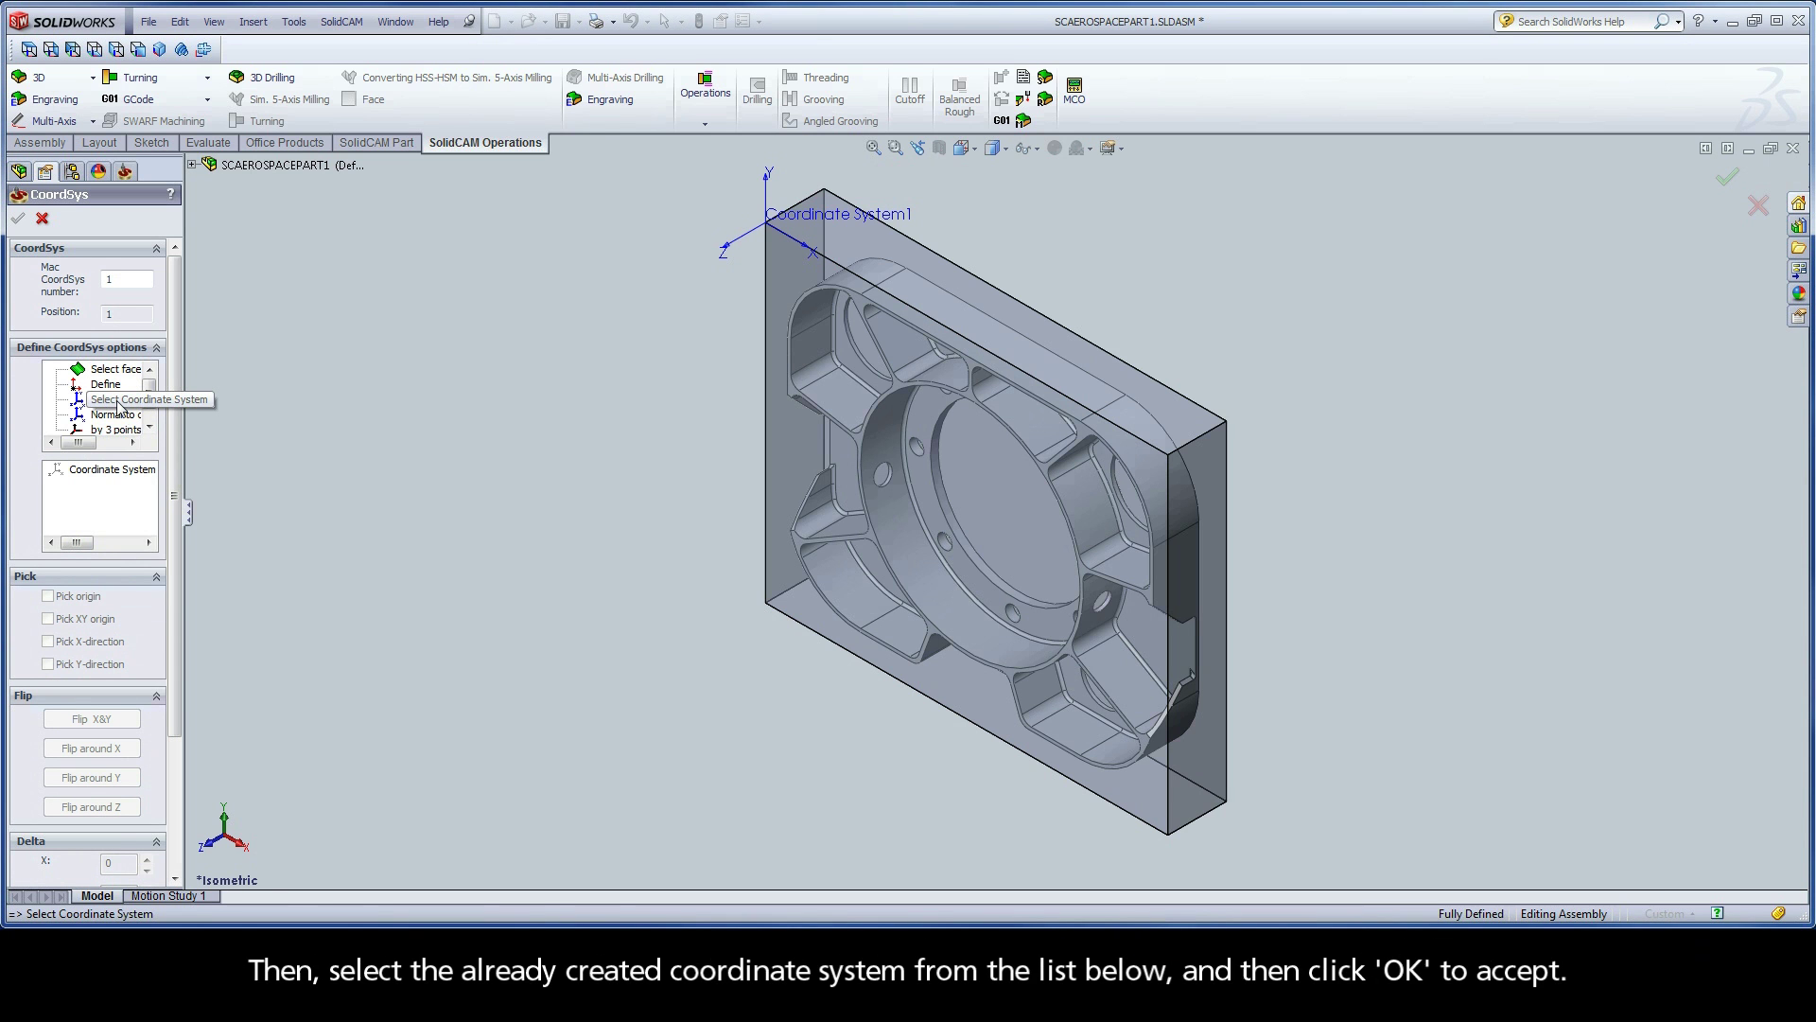
pyautogui.click(113, 473)
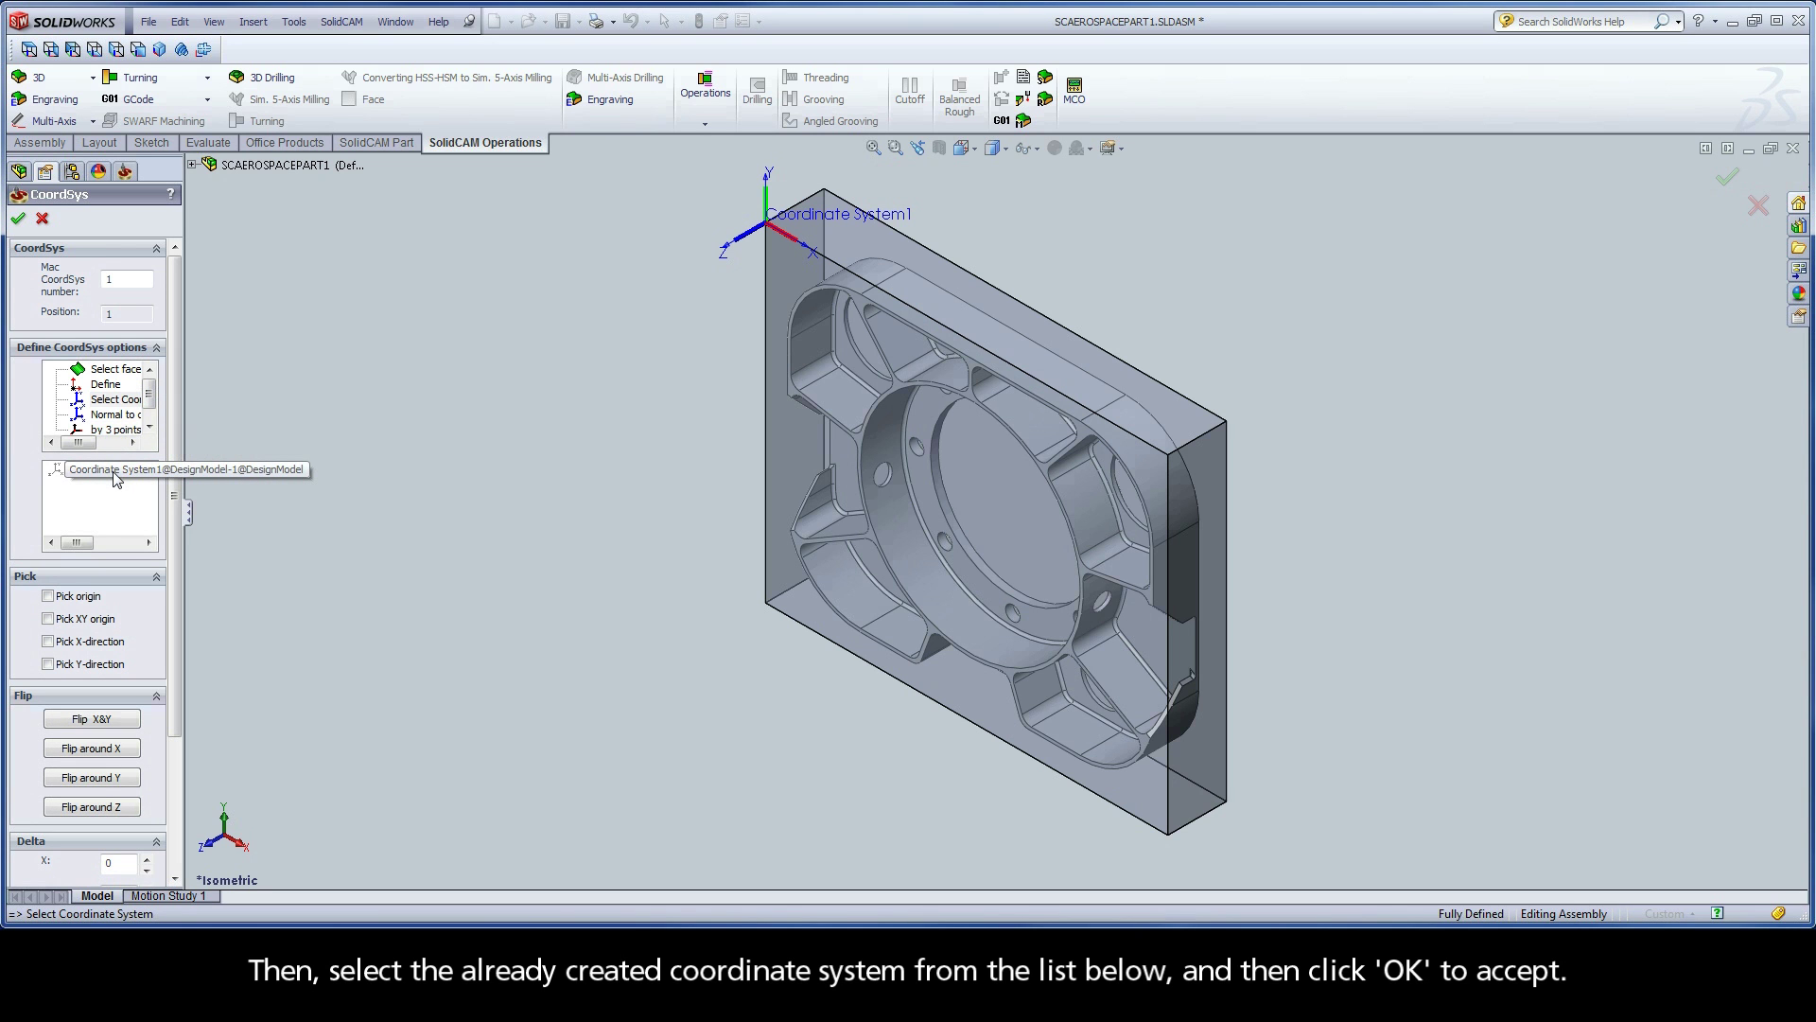
pyautogui.click(18, 219)
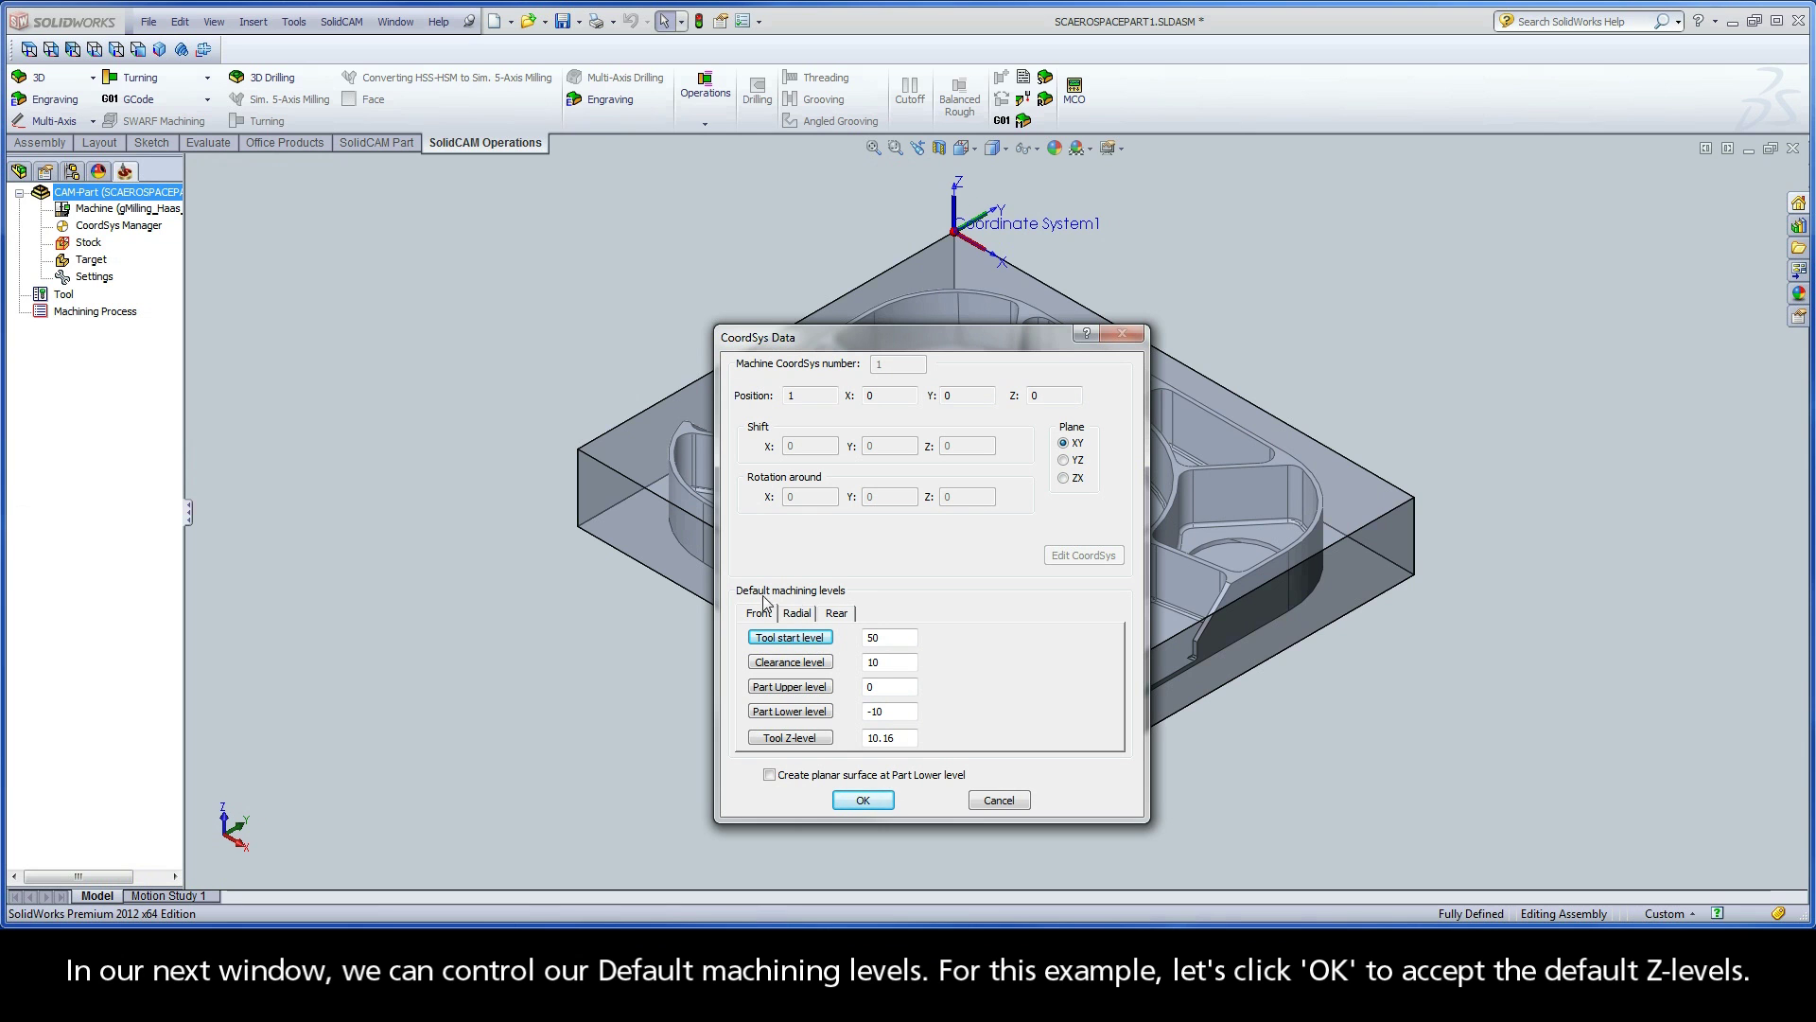
pyautogui.click(863, 802)
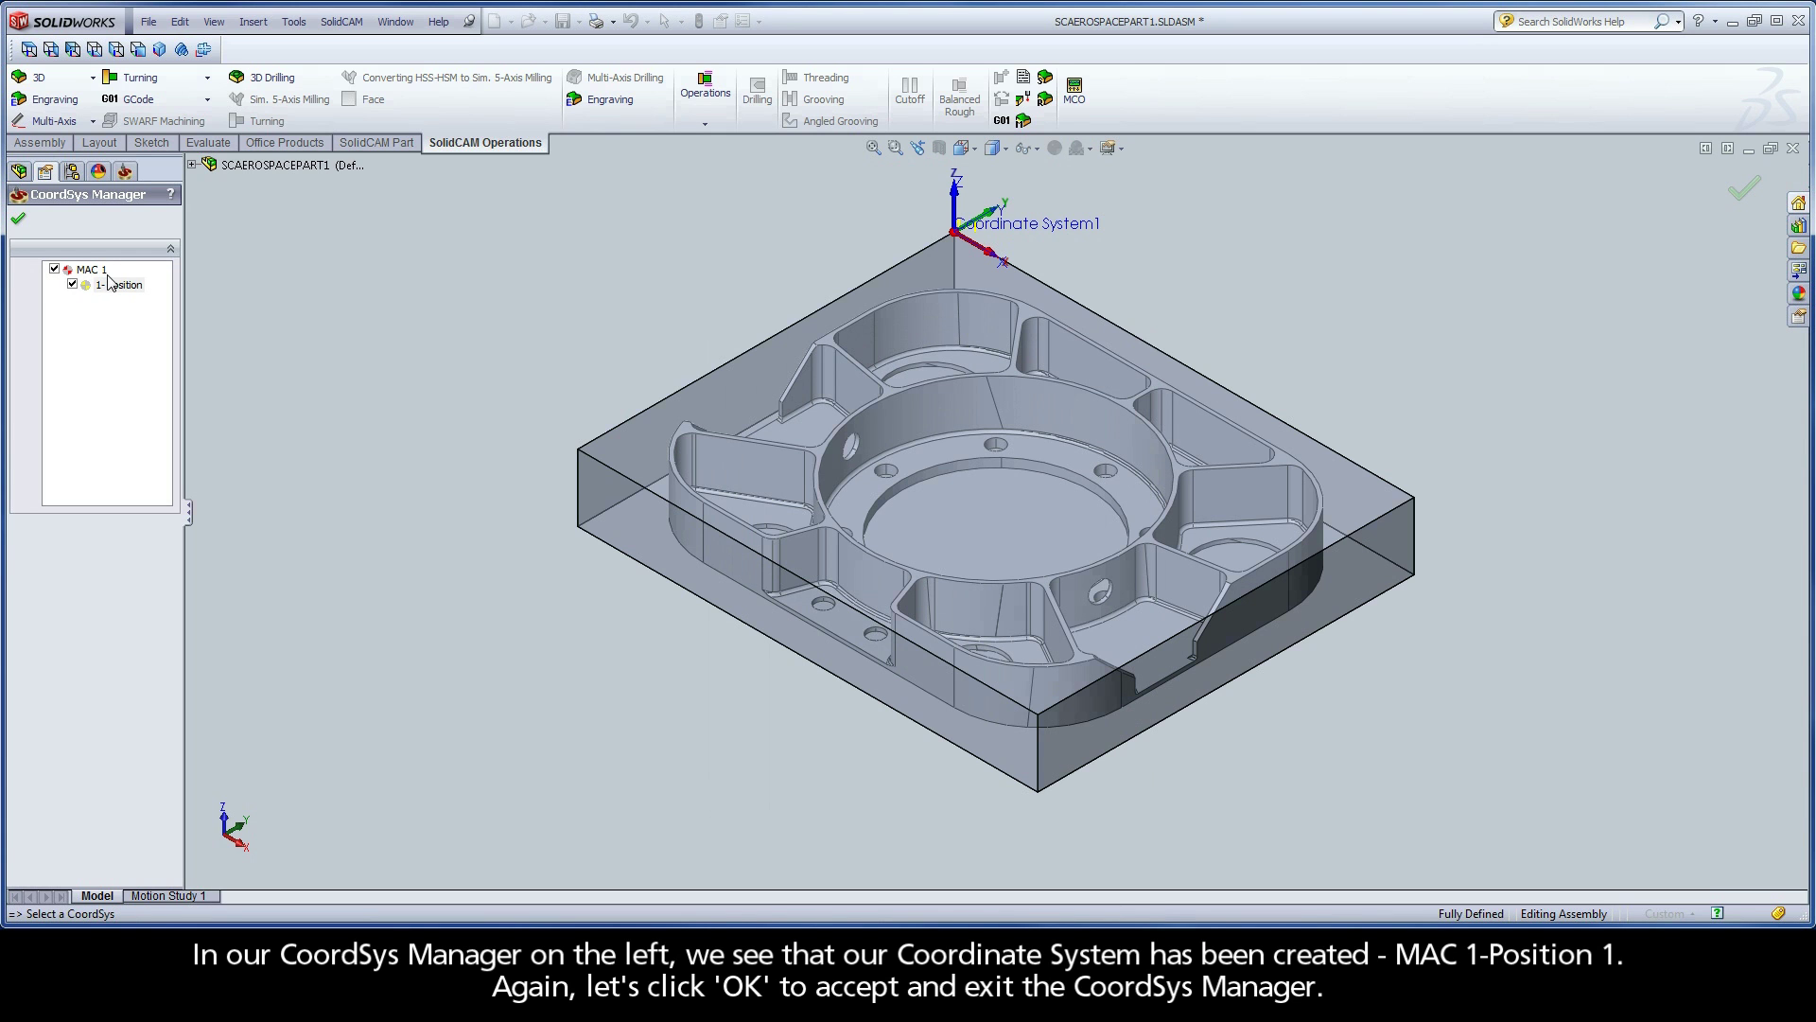
pyautogui.click(21, 223)
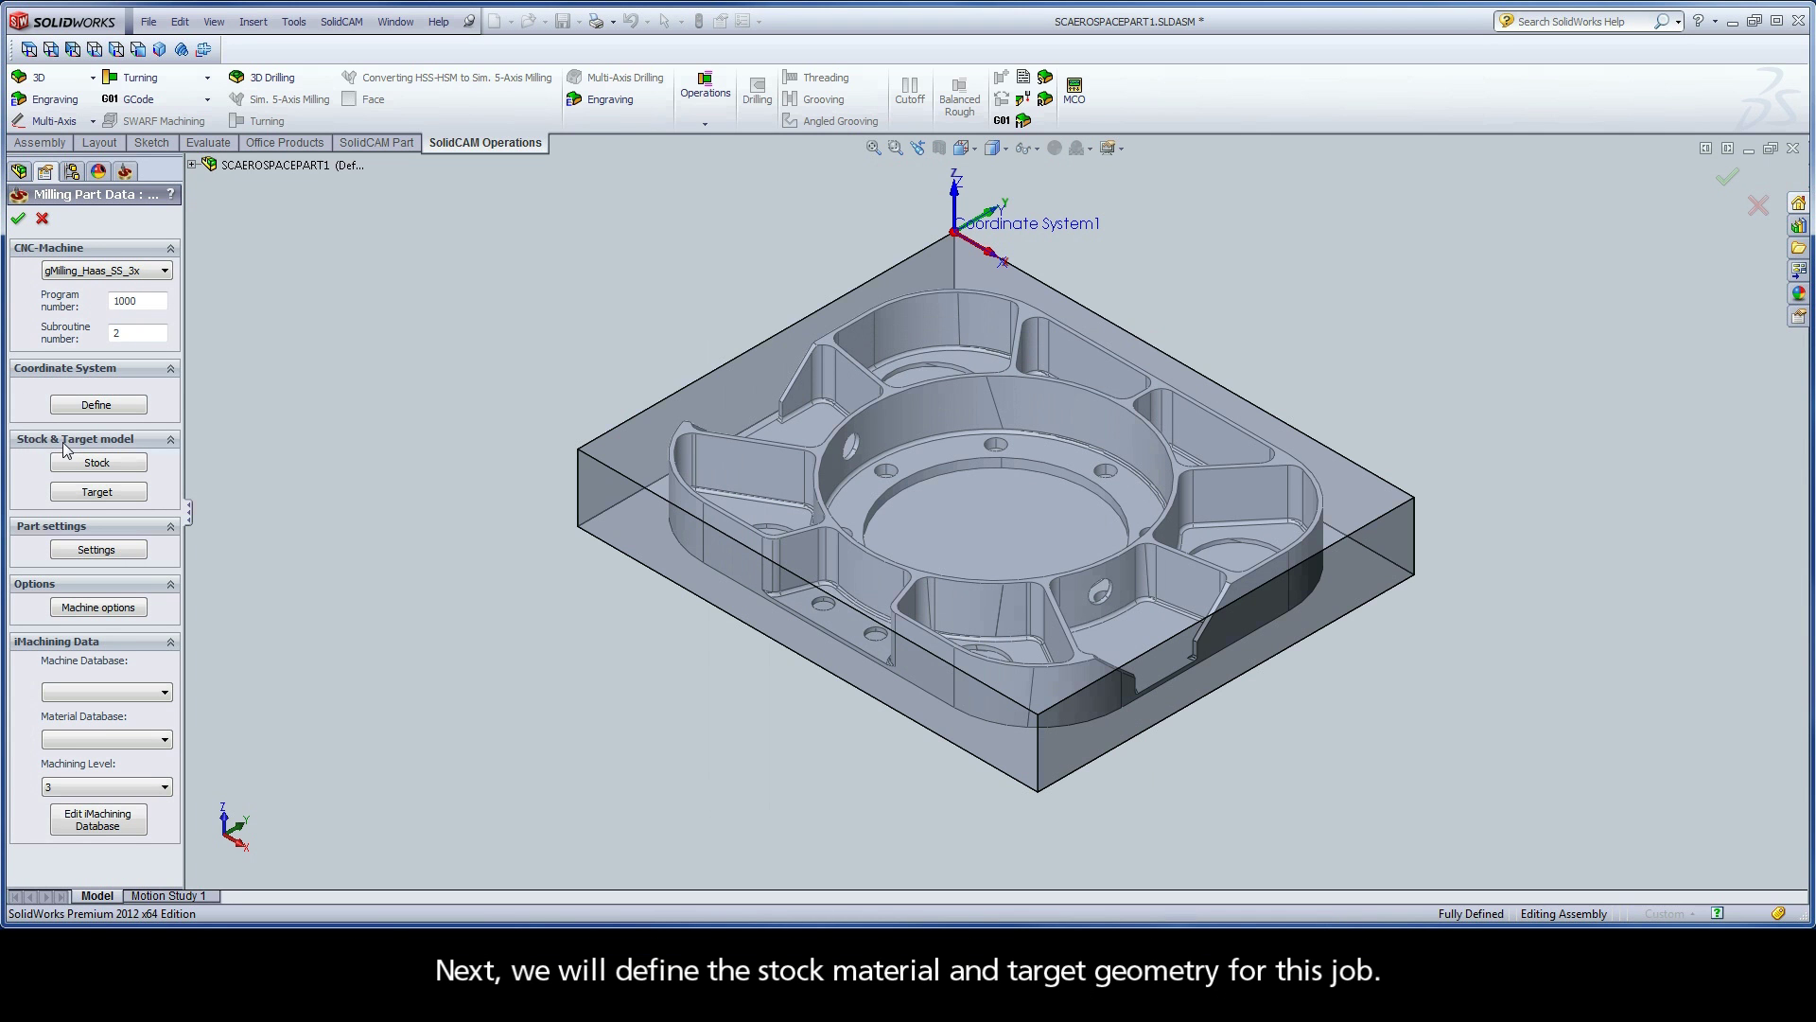
# Step: Define the stock as a 3D Model using the transparent Solid 1 body
pyautogui.click(131, 470)
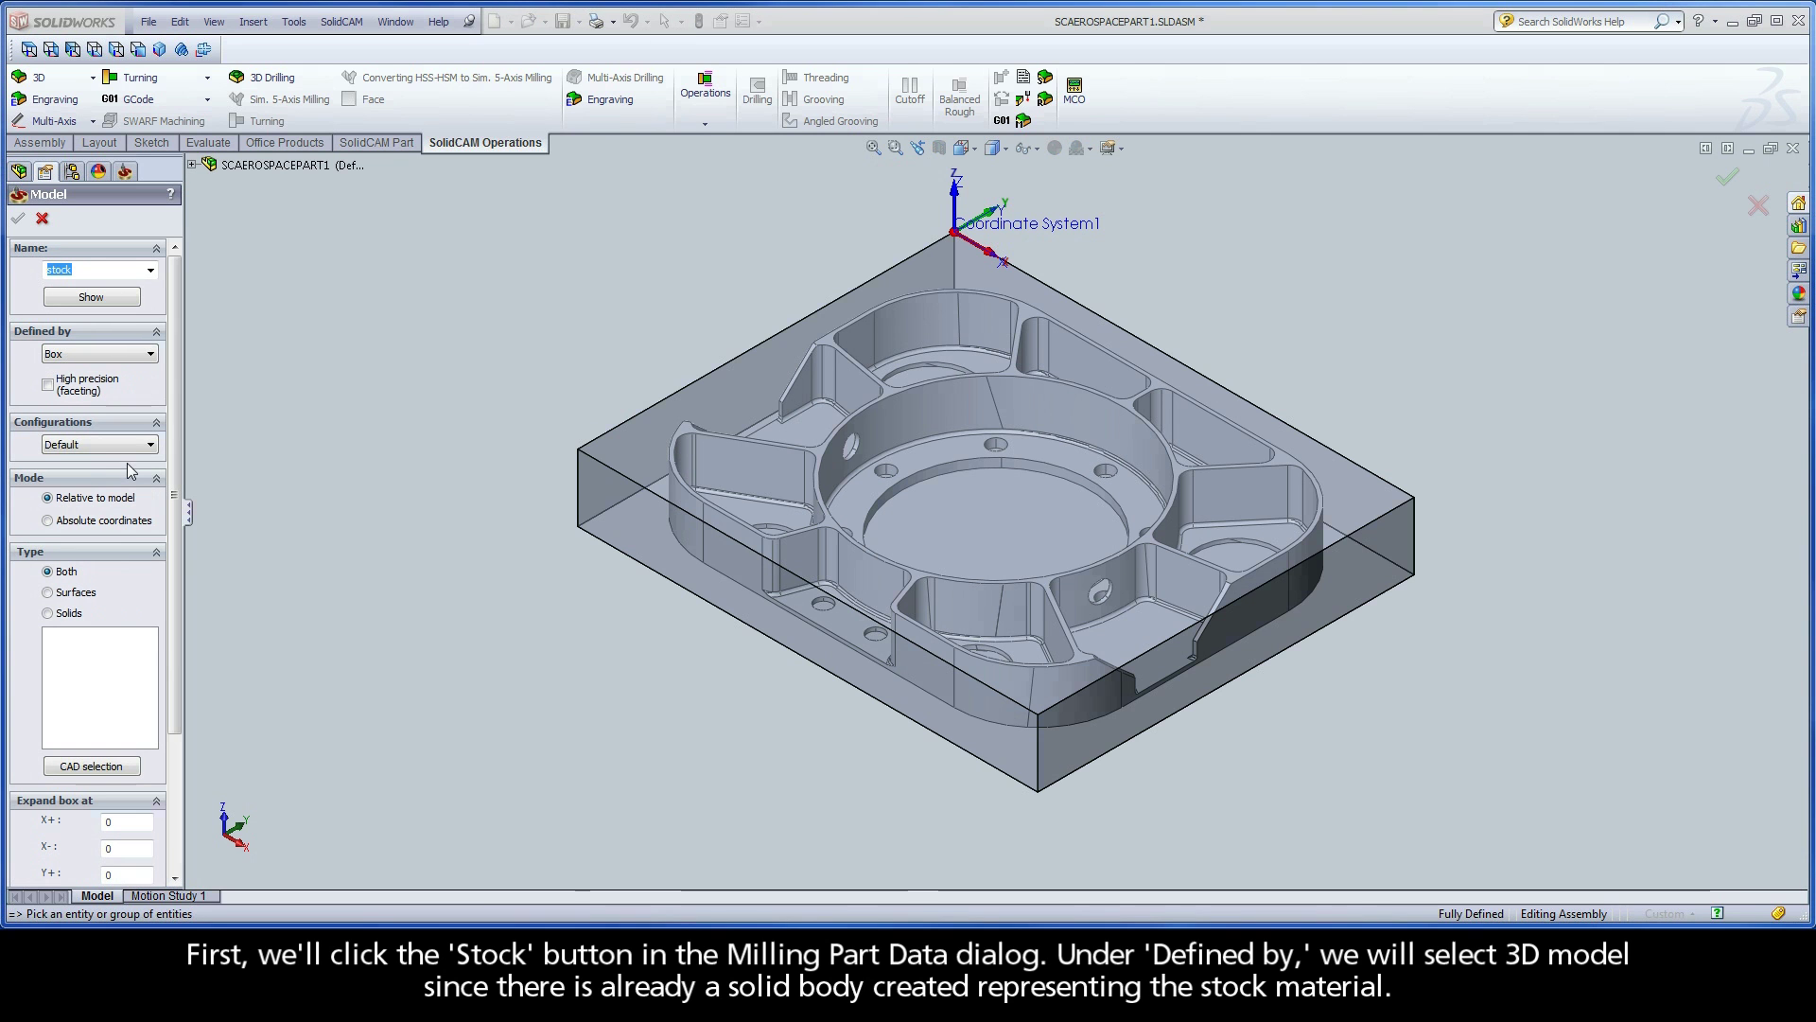
pyautogui.click(115, 356)
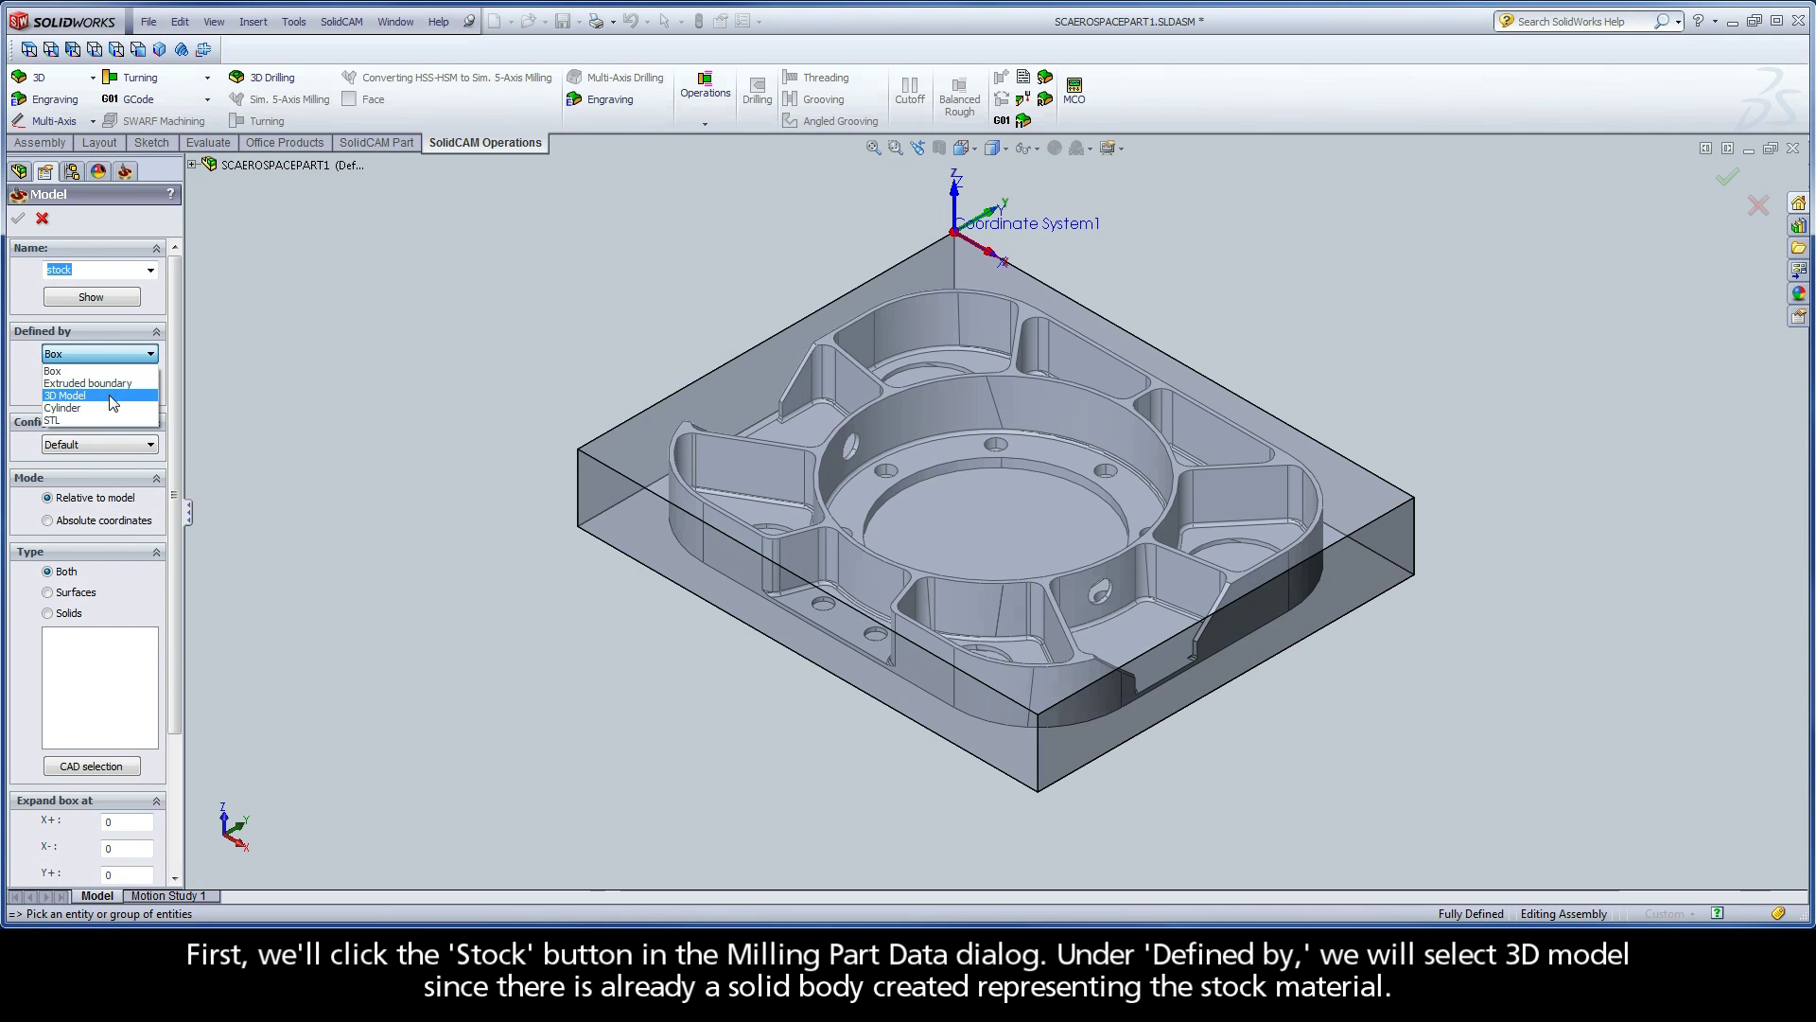
pyautogui.click(113, 396)
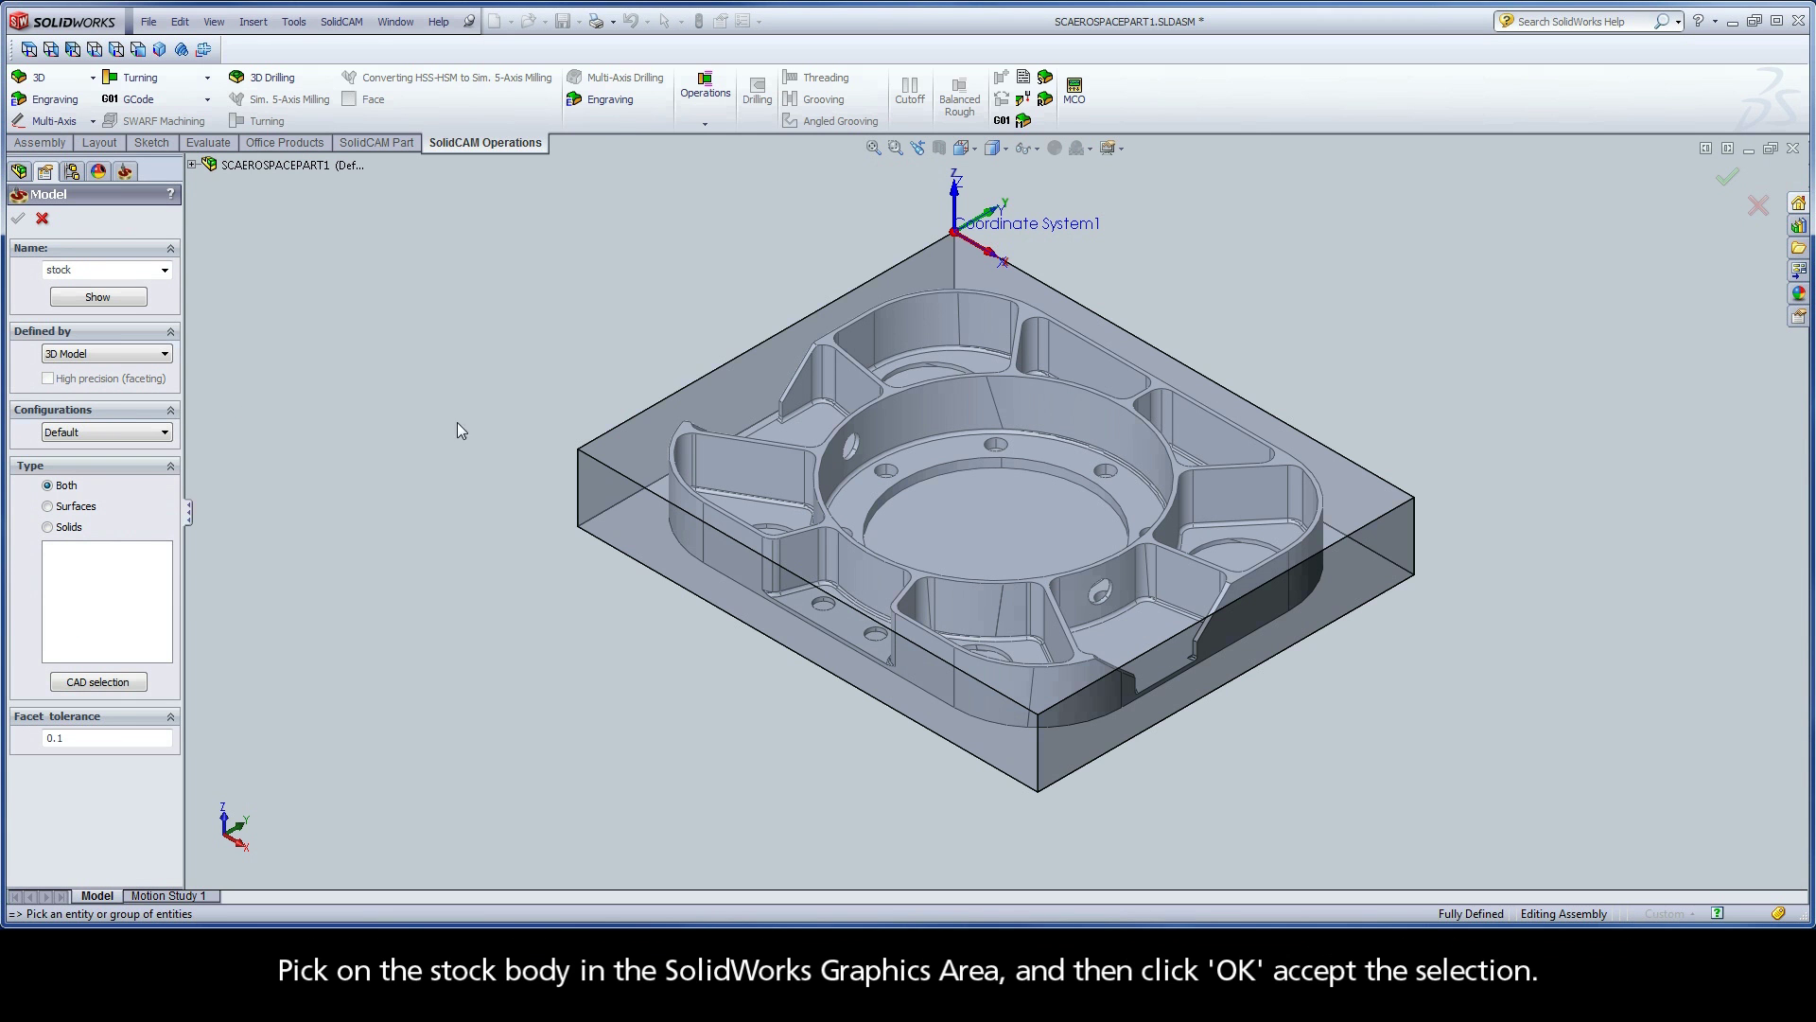
pyautogui.click(627, 436)
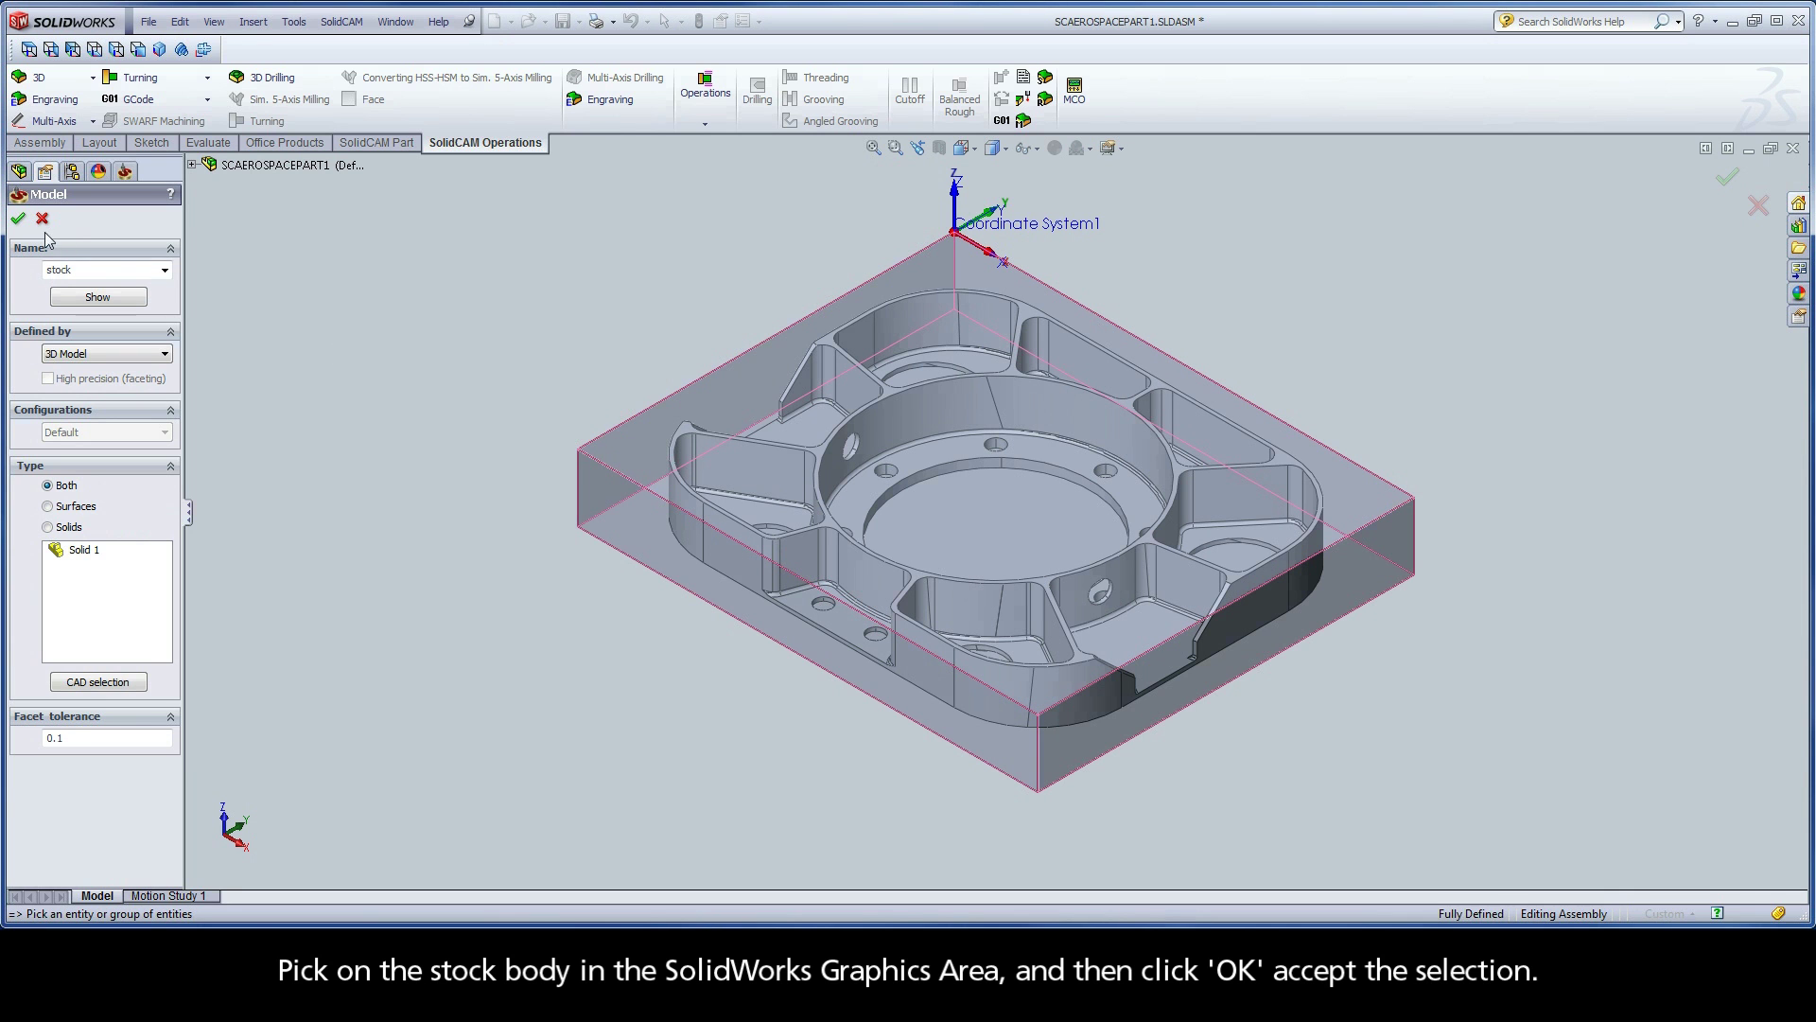
pyautogui.click(18, 220)
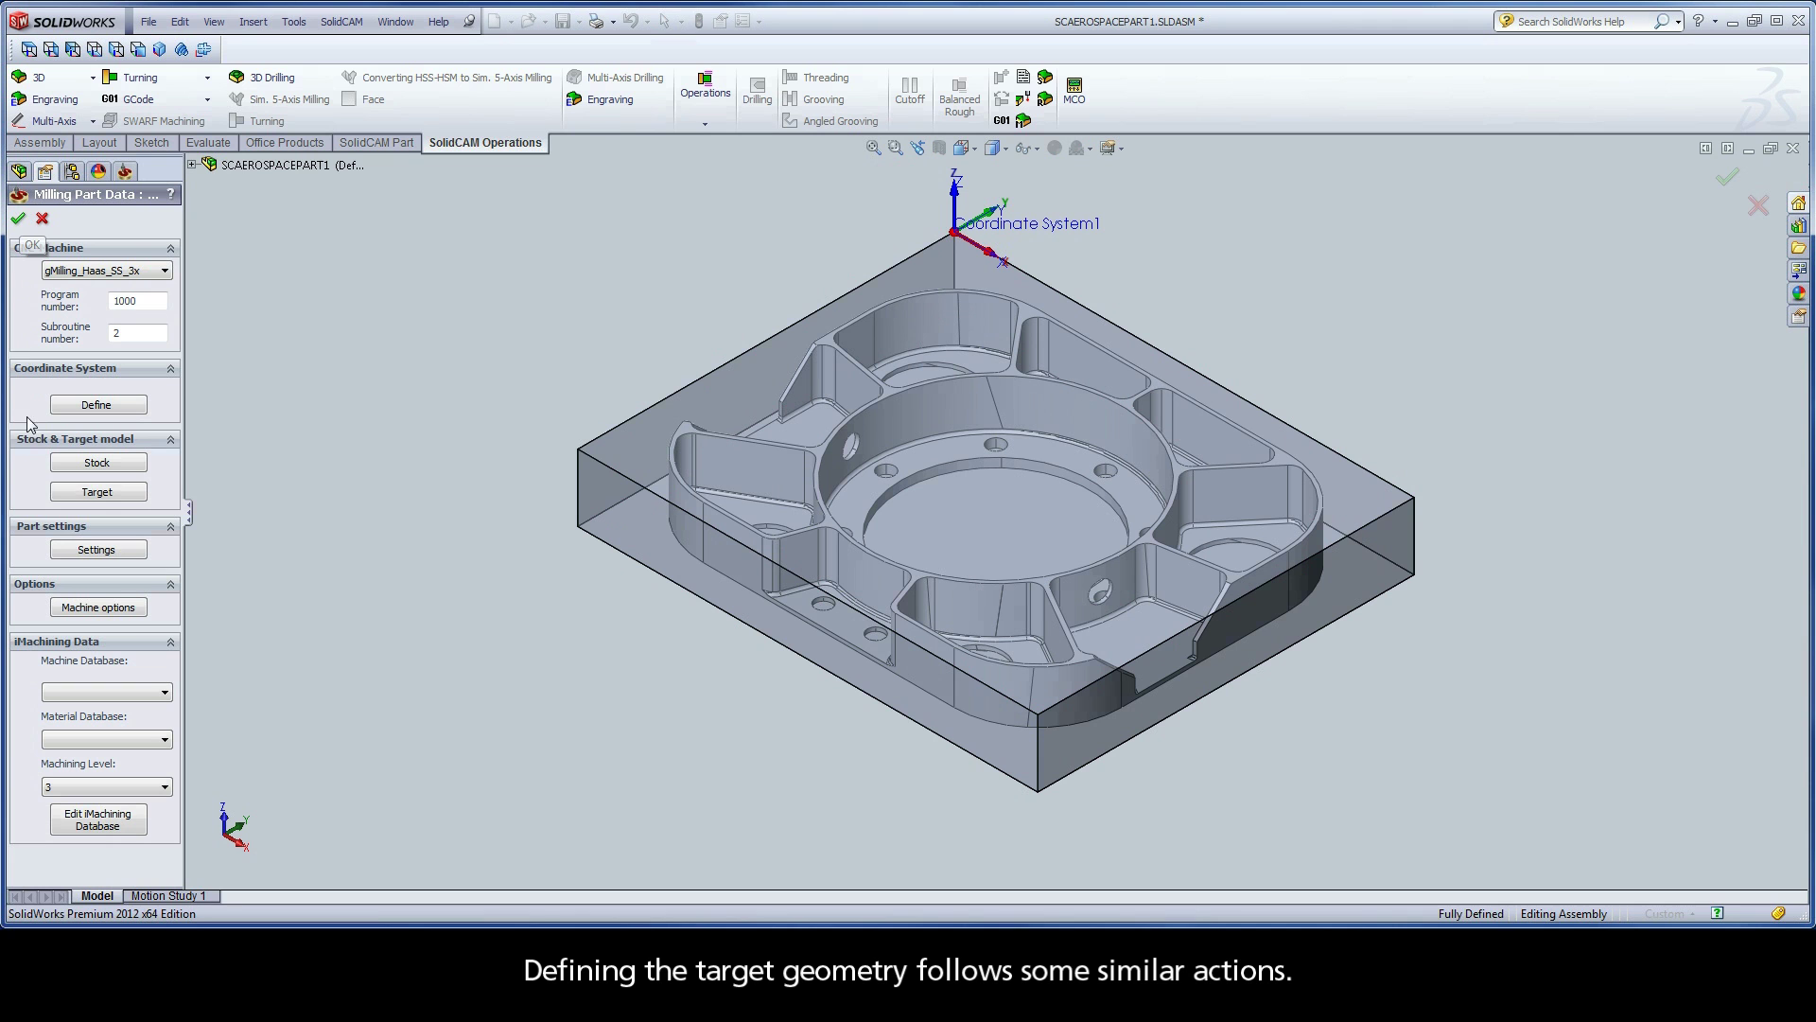
# Step: Set the machined Solid 1 body as the target and finish the CAM-Part definition
pyautogui.click(107, 493)
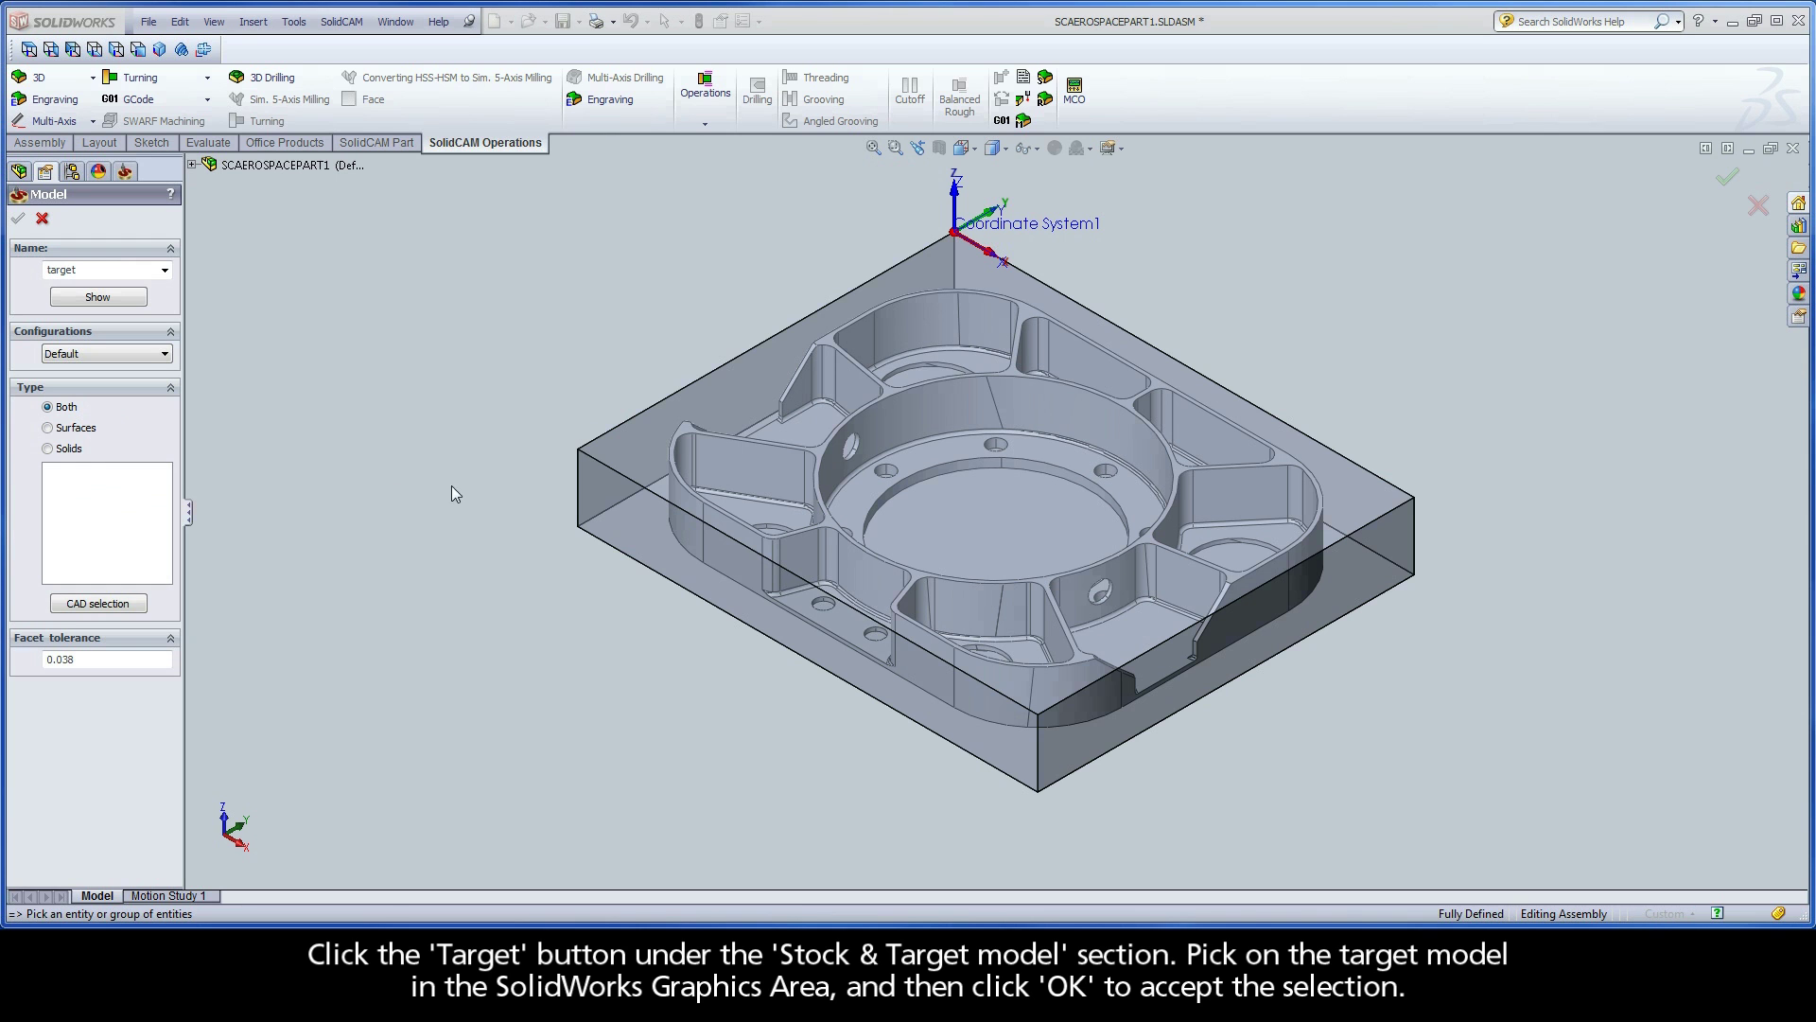
pyautogui.click(687, 442)
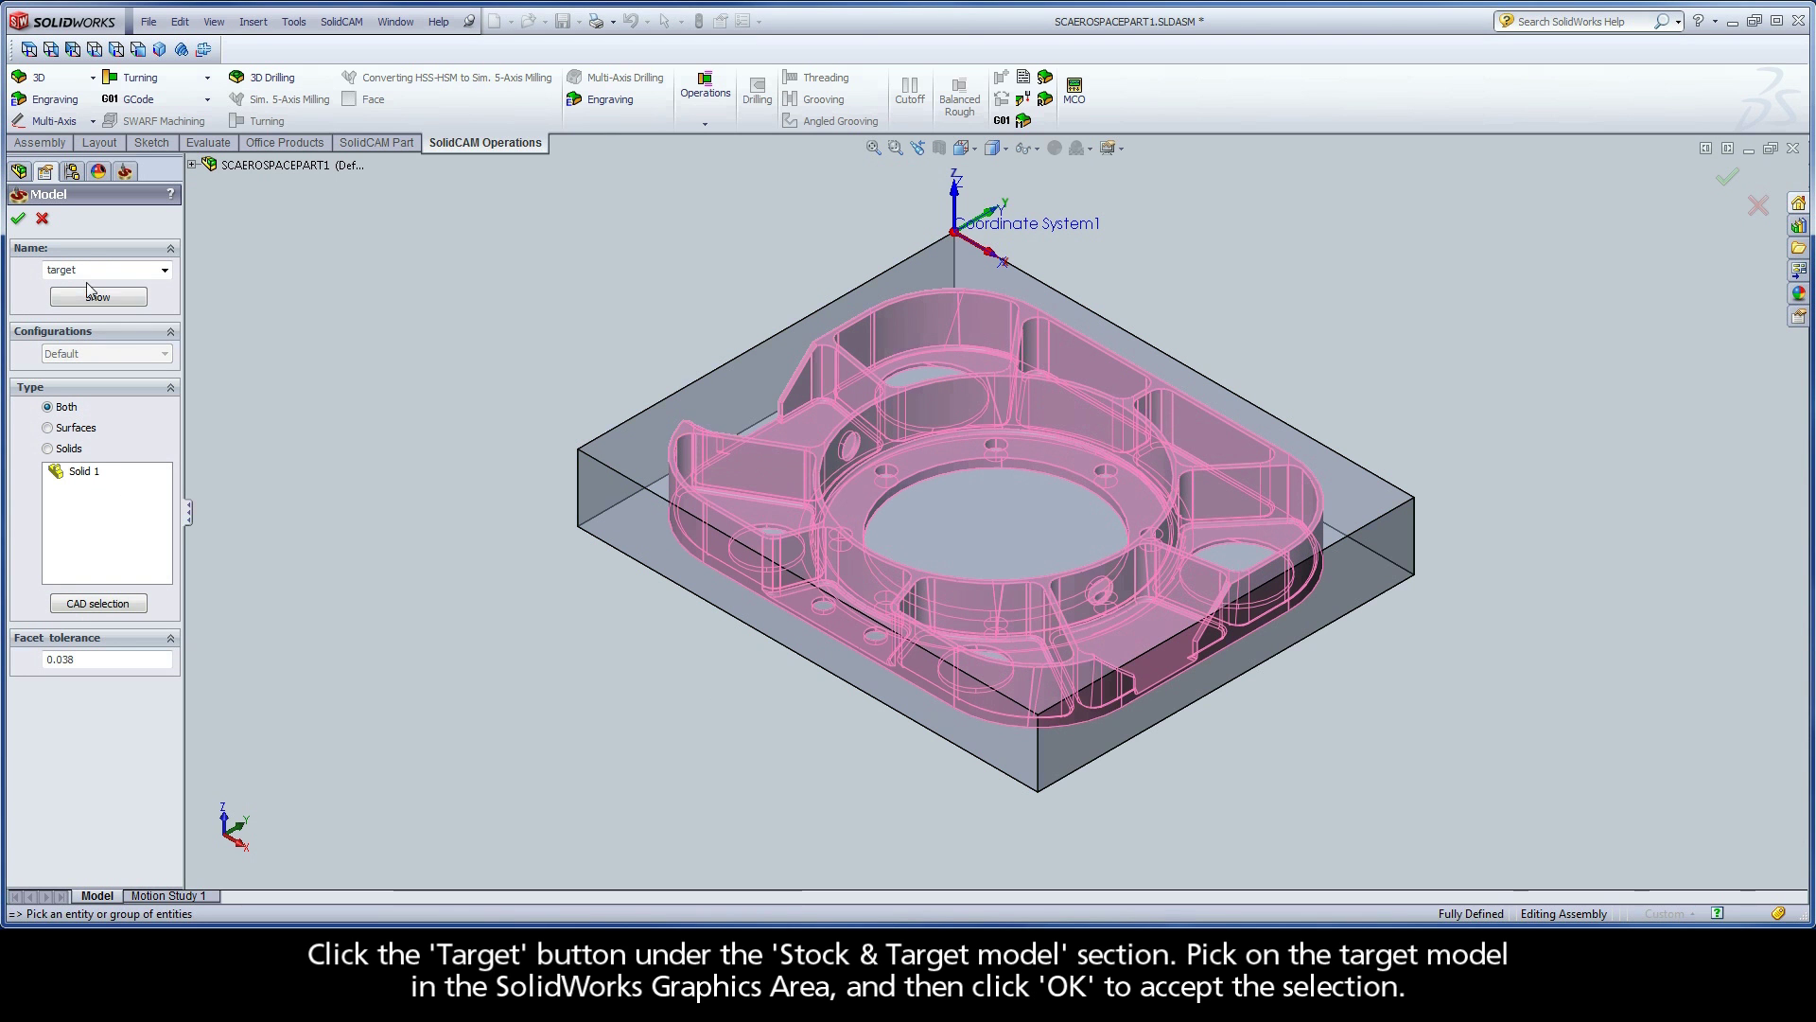
pyautogui.click(19, 220)
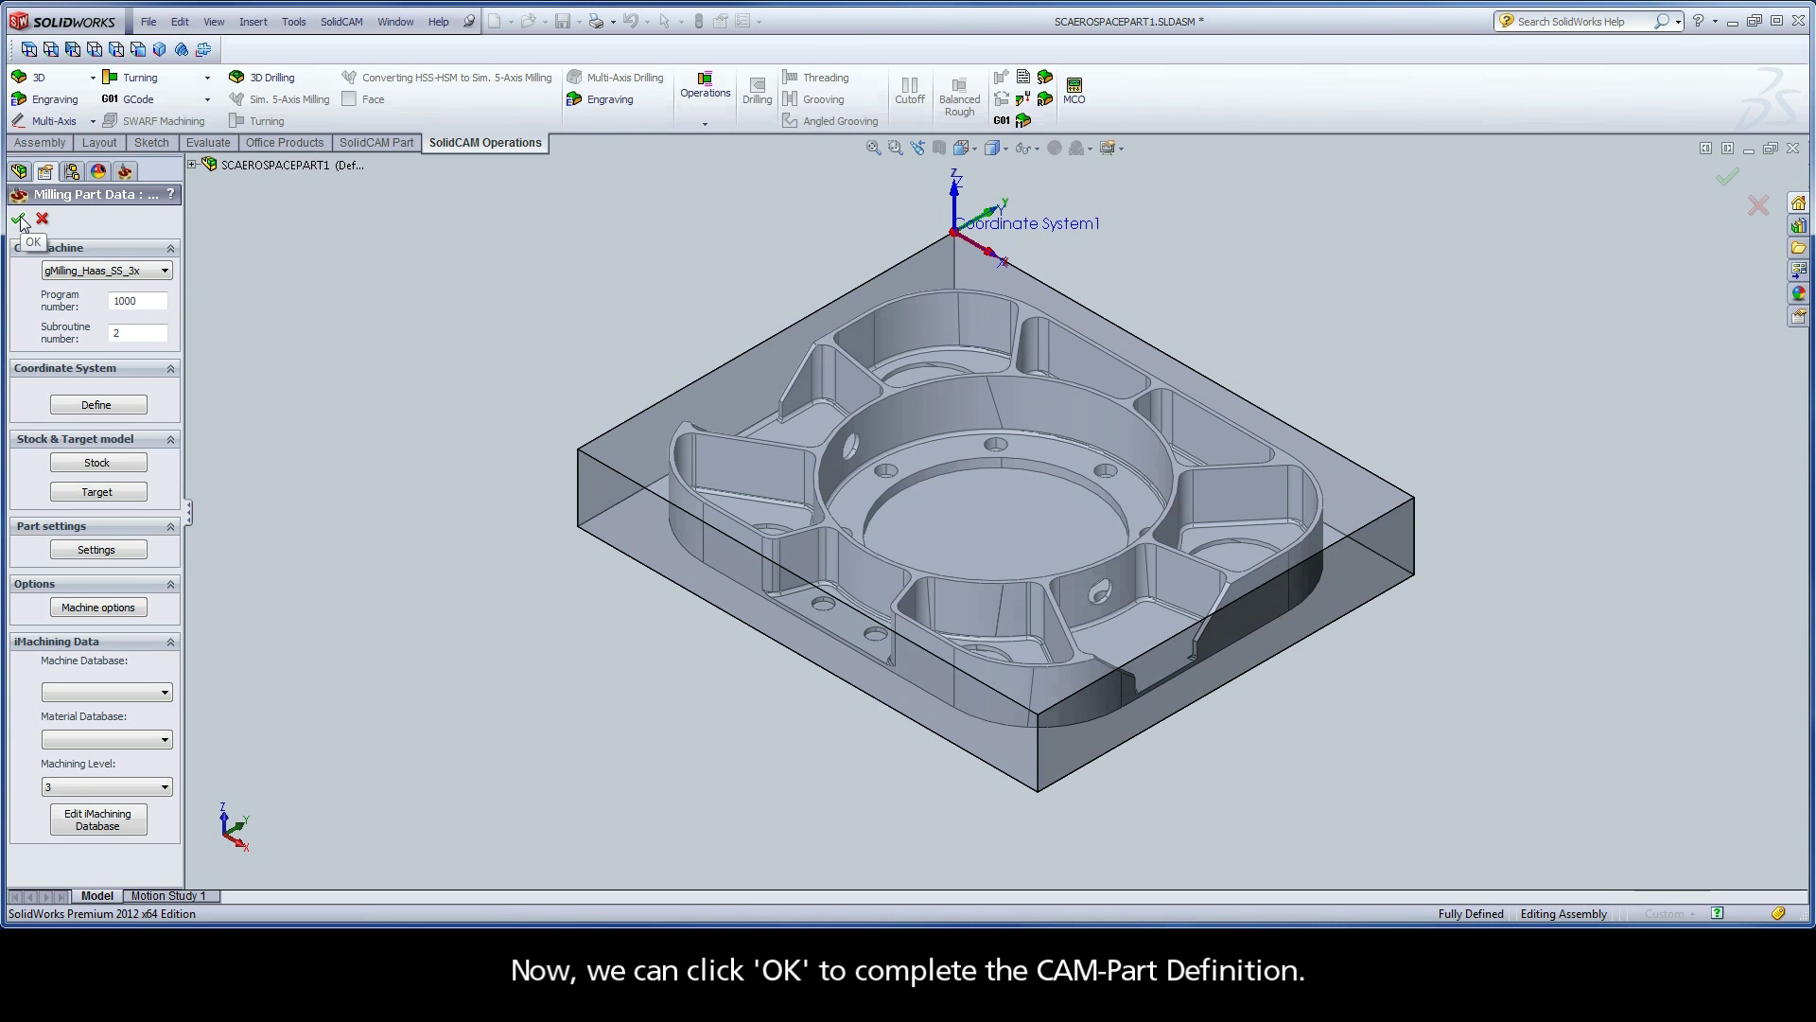
pyautogui.click(18, 219)
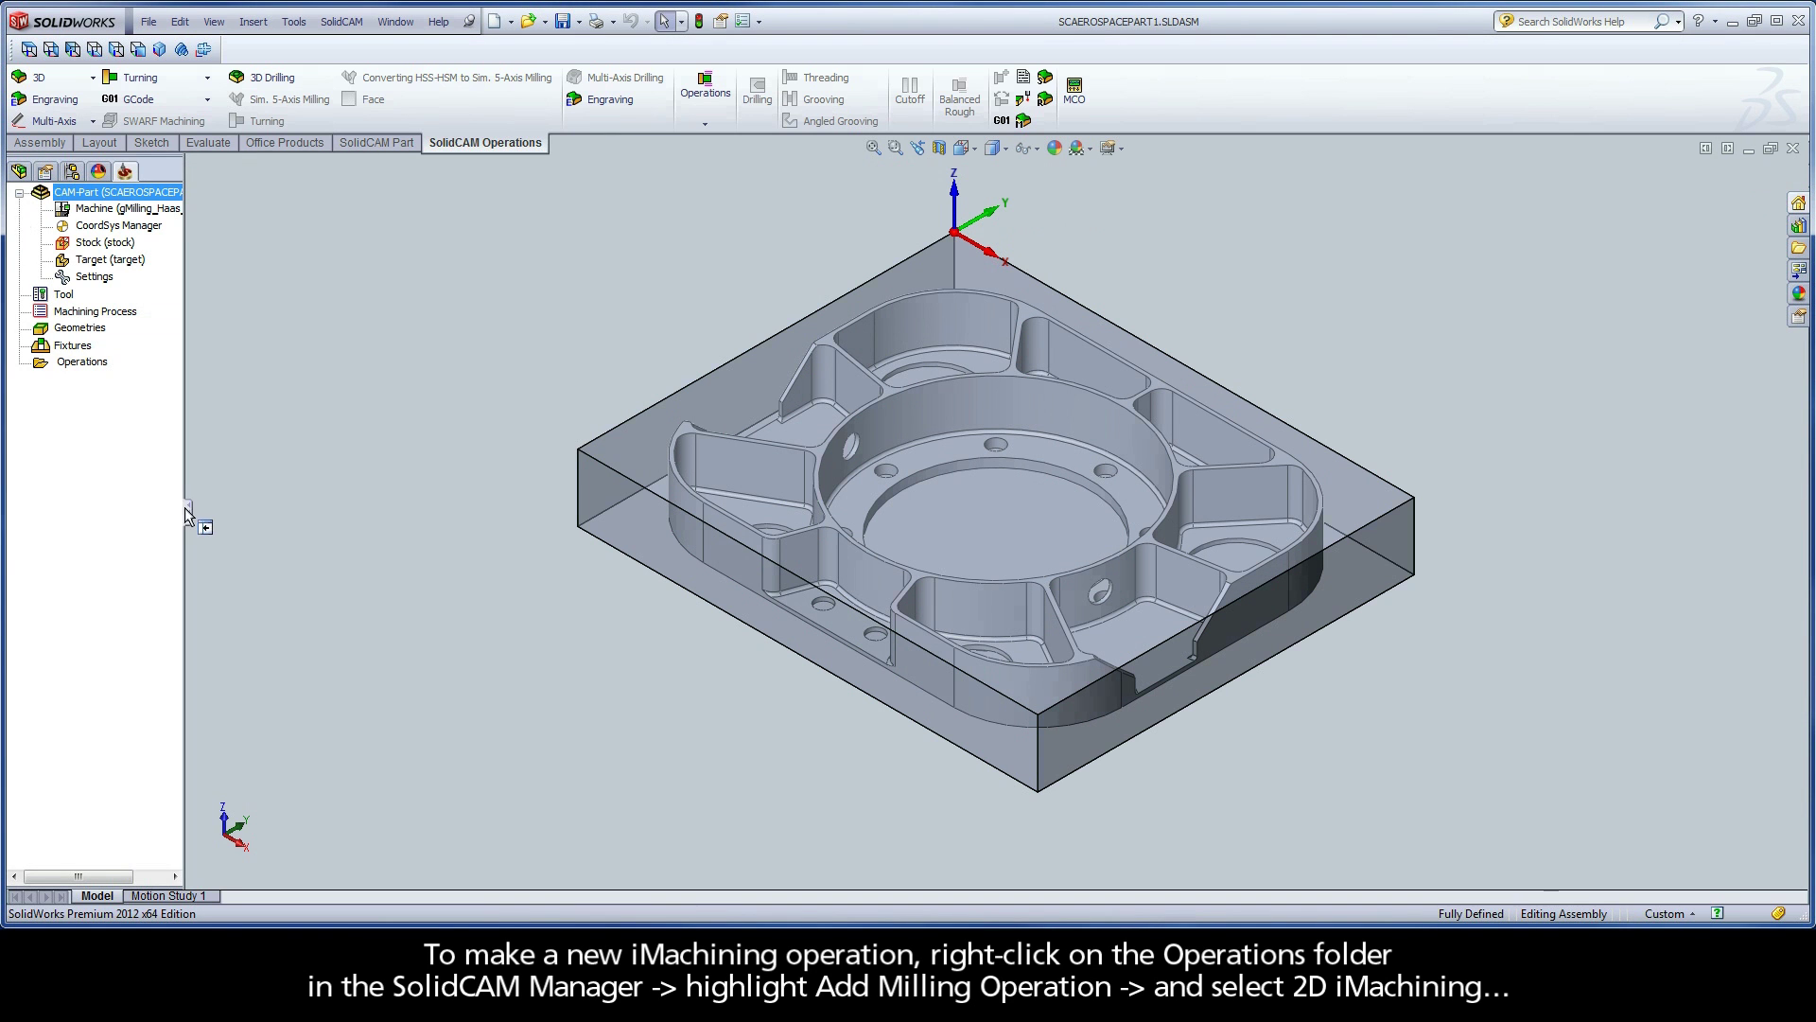
# Step: Widen the CAM tree and add a 2D iMachining operation under Operations
pyautogui.moveTo(186, 516); pyautogui.dragTo(226, 511)
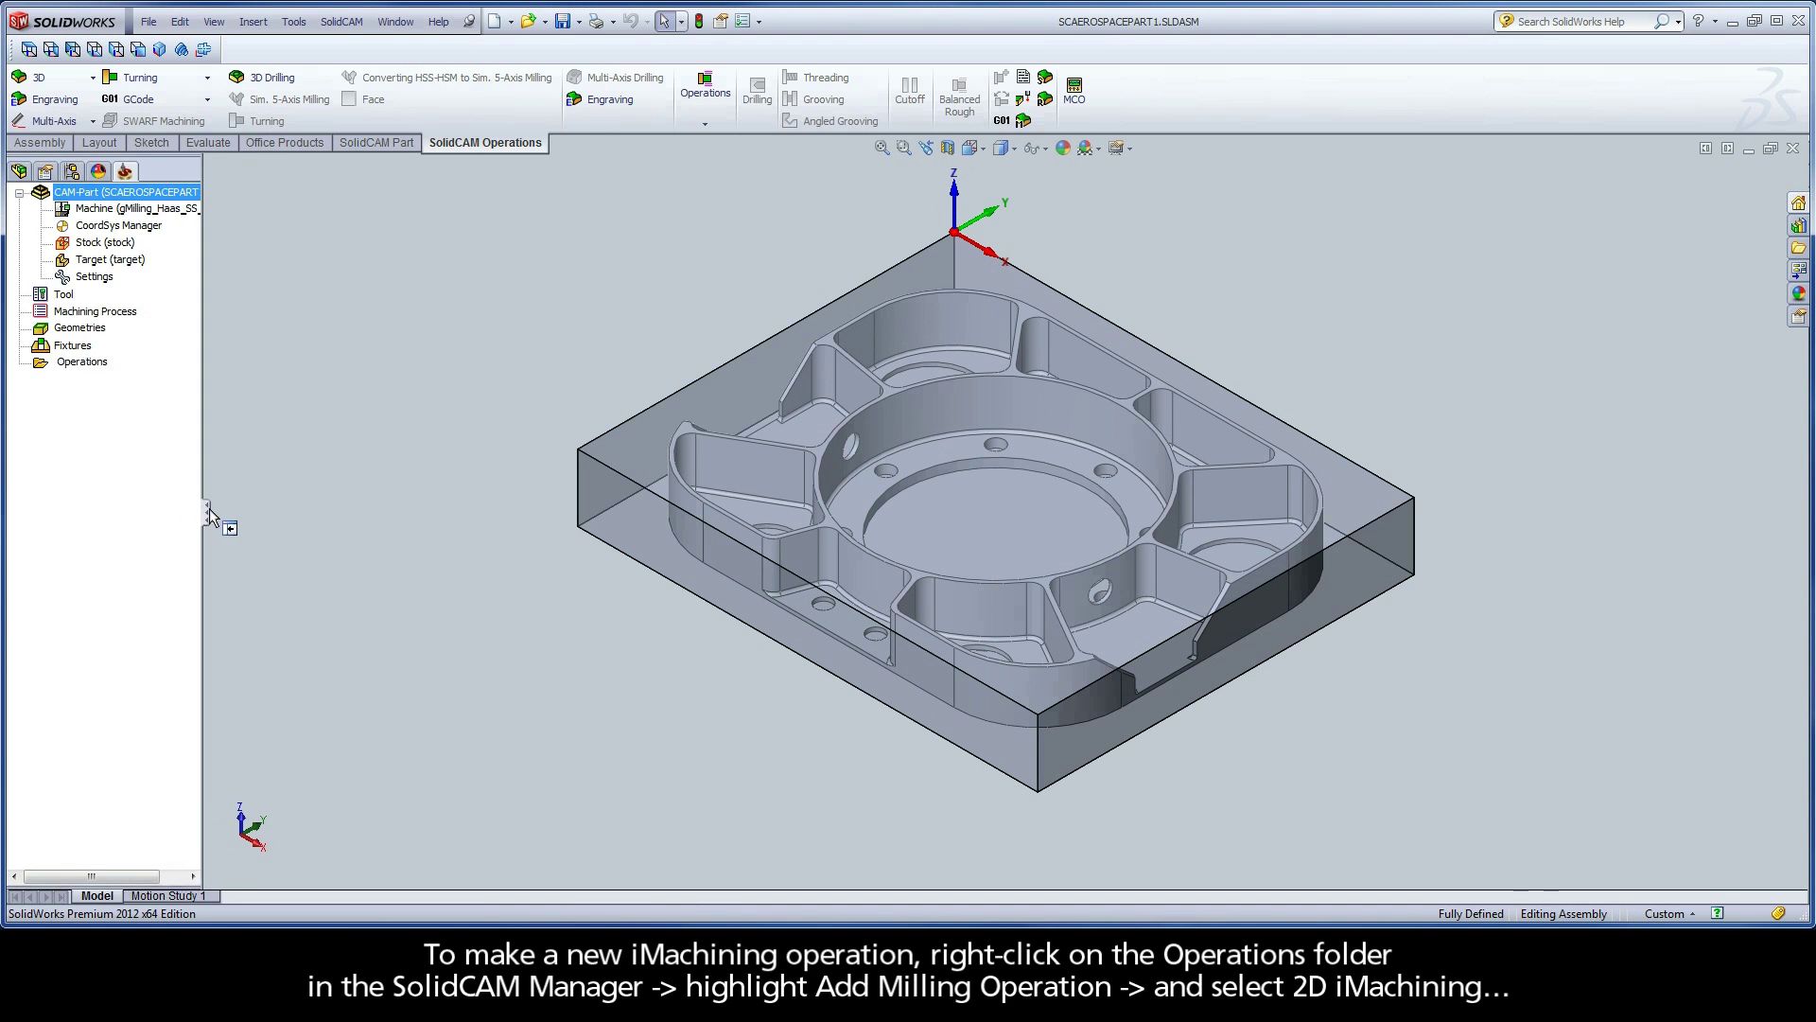
pyautogui.rightClick(62, 369)
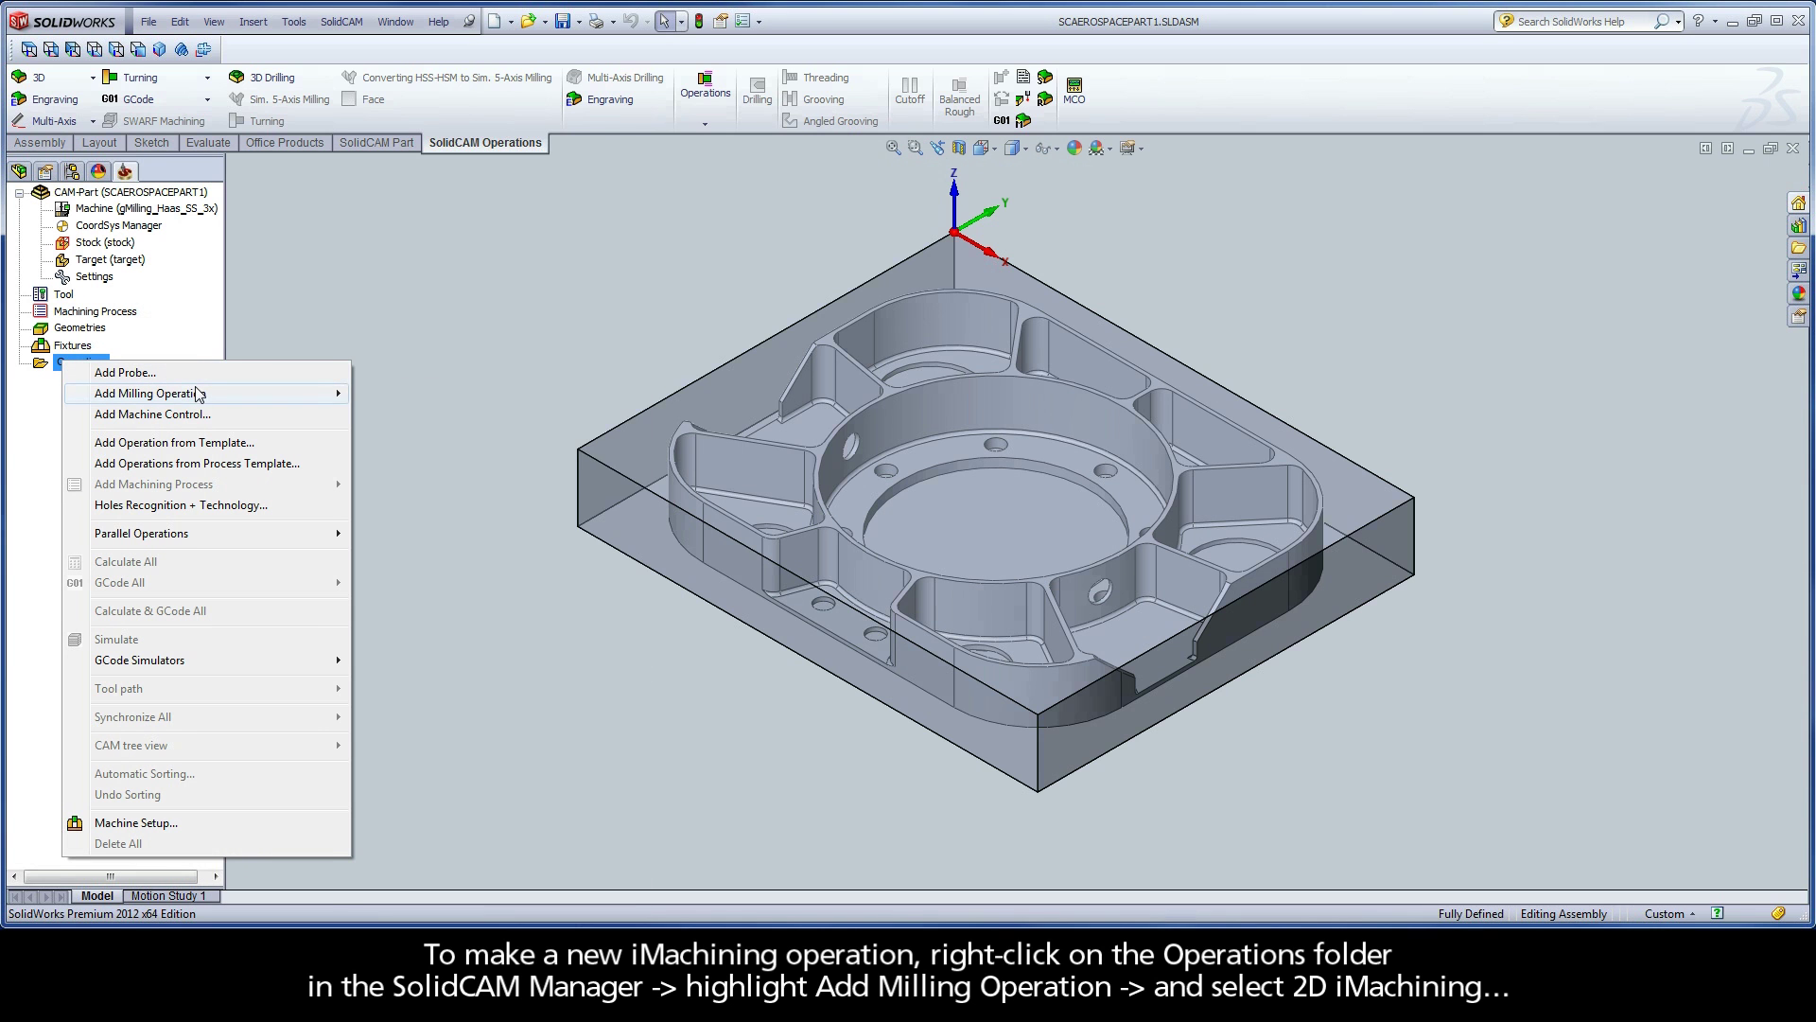
pyautogui.moveTo(199, 393)
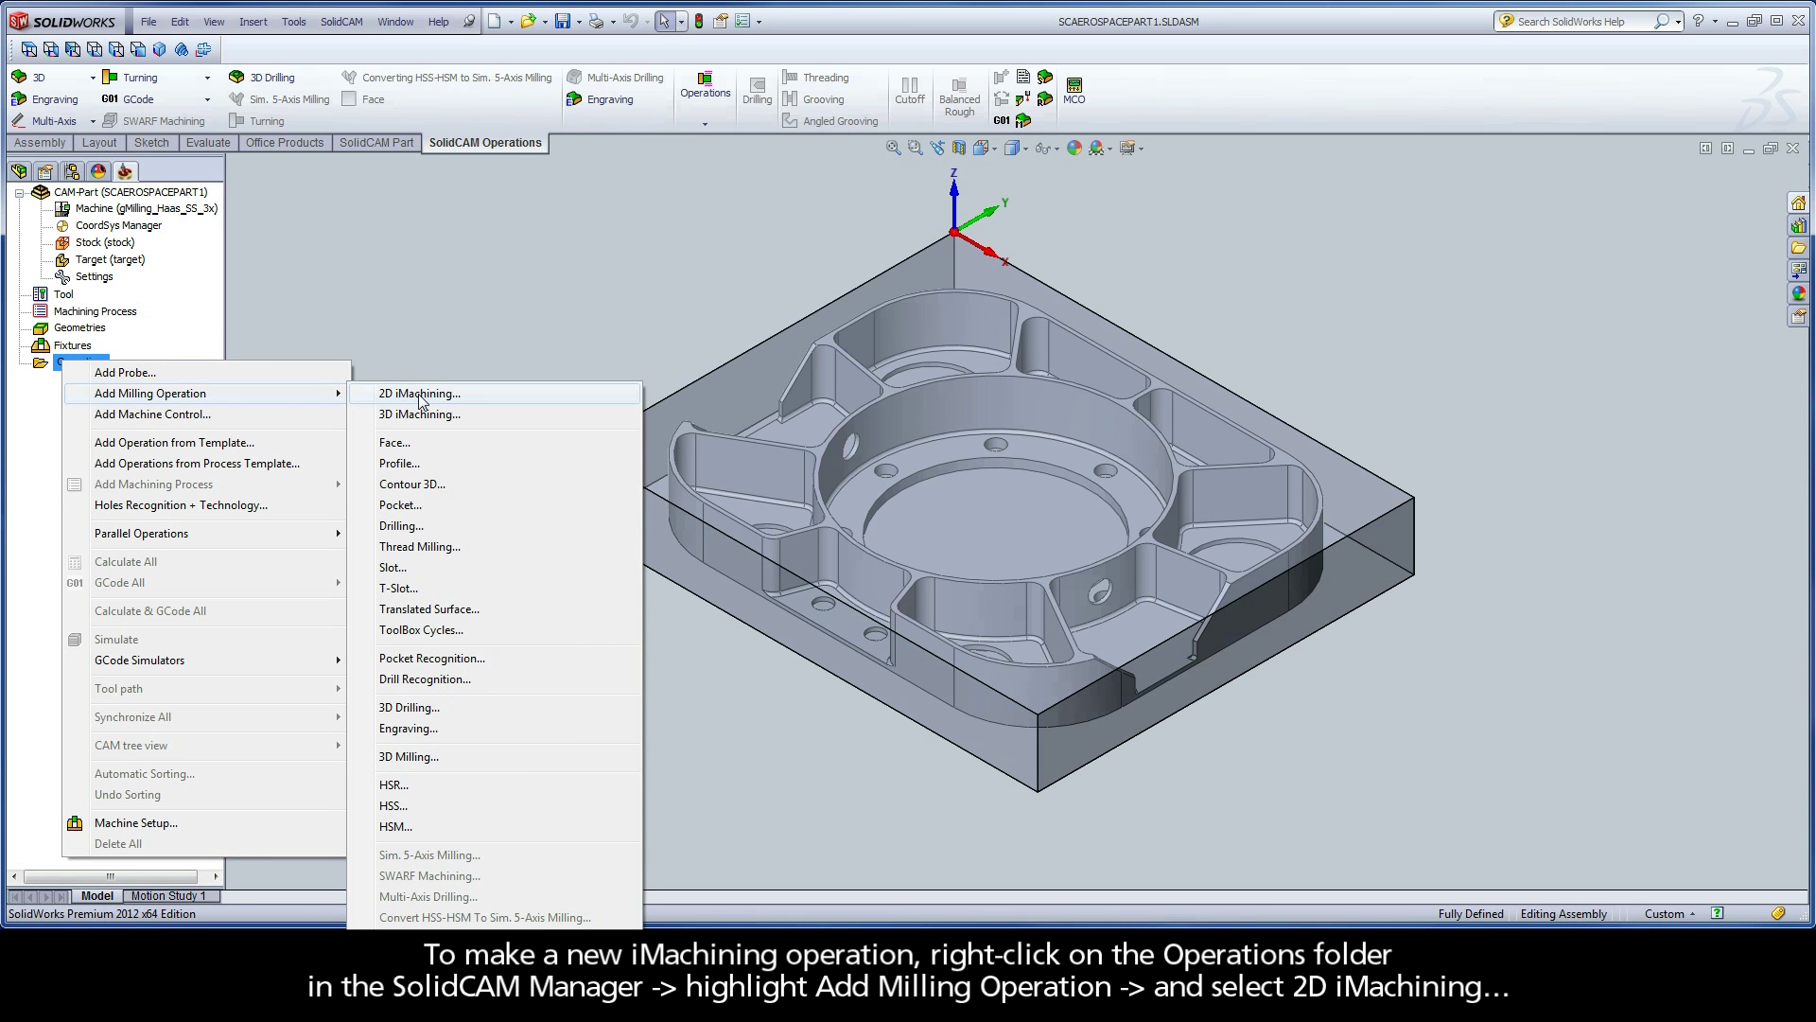
pyautogui.click(449, 395)
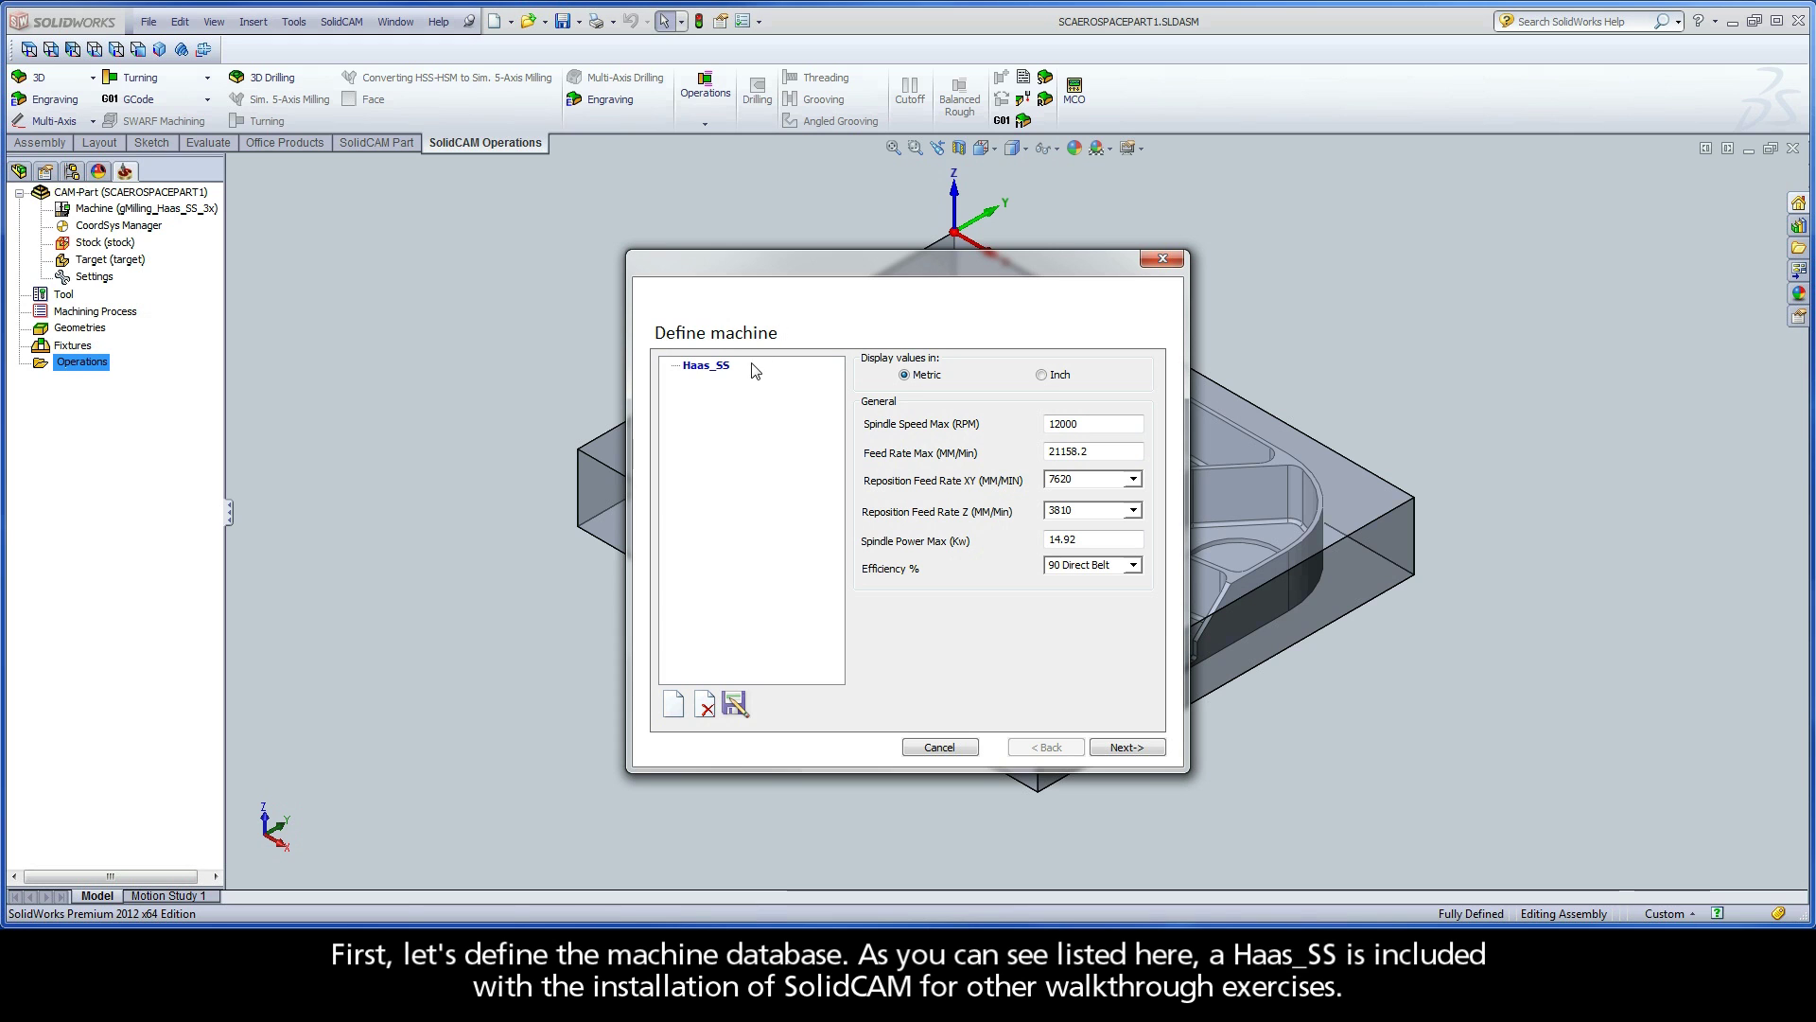
# Step: Create and save a new machine database named Haas_SS_New, confirming the save
pyautogui.click(708, 365)
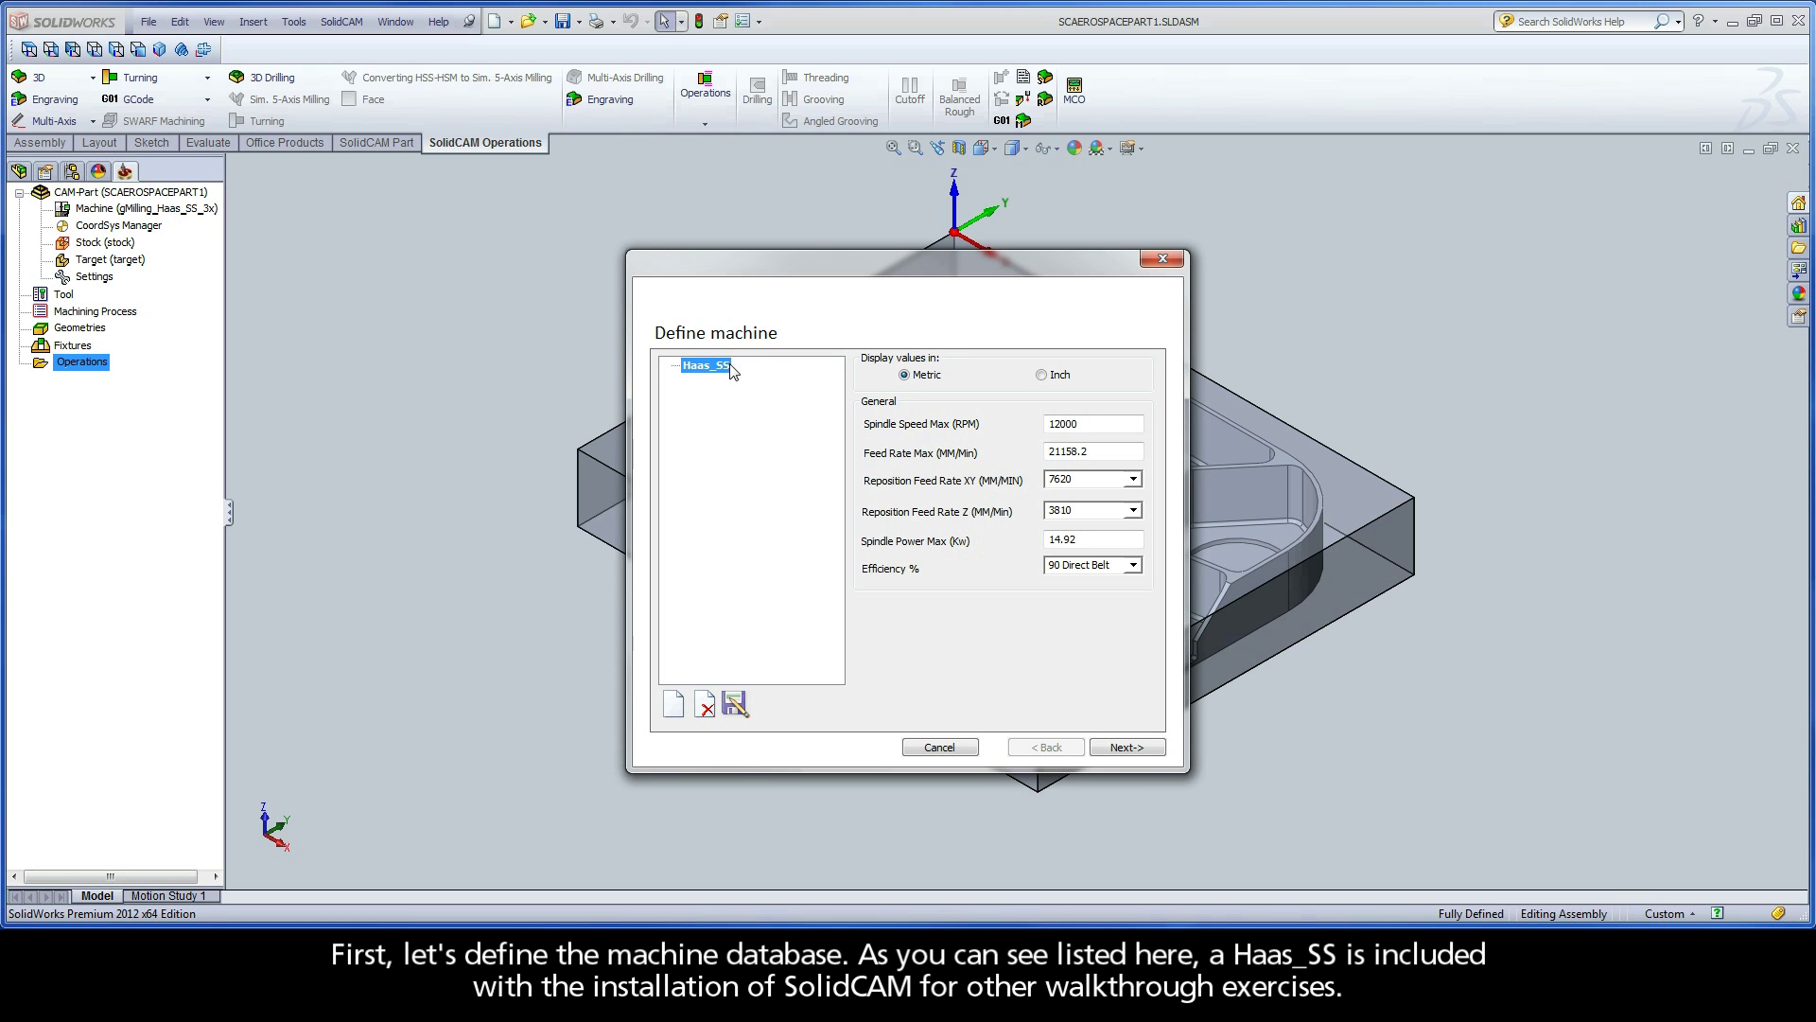
pyautogui.click(675, 707)
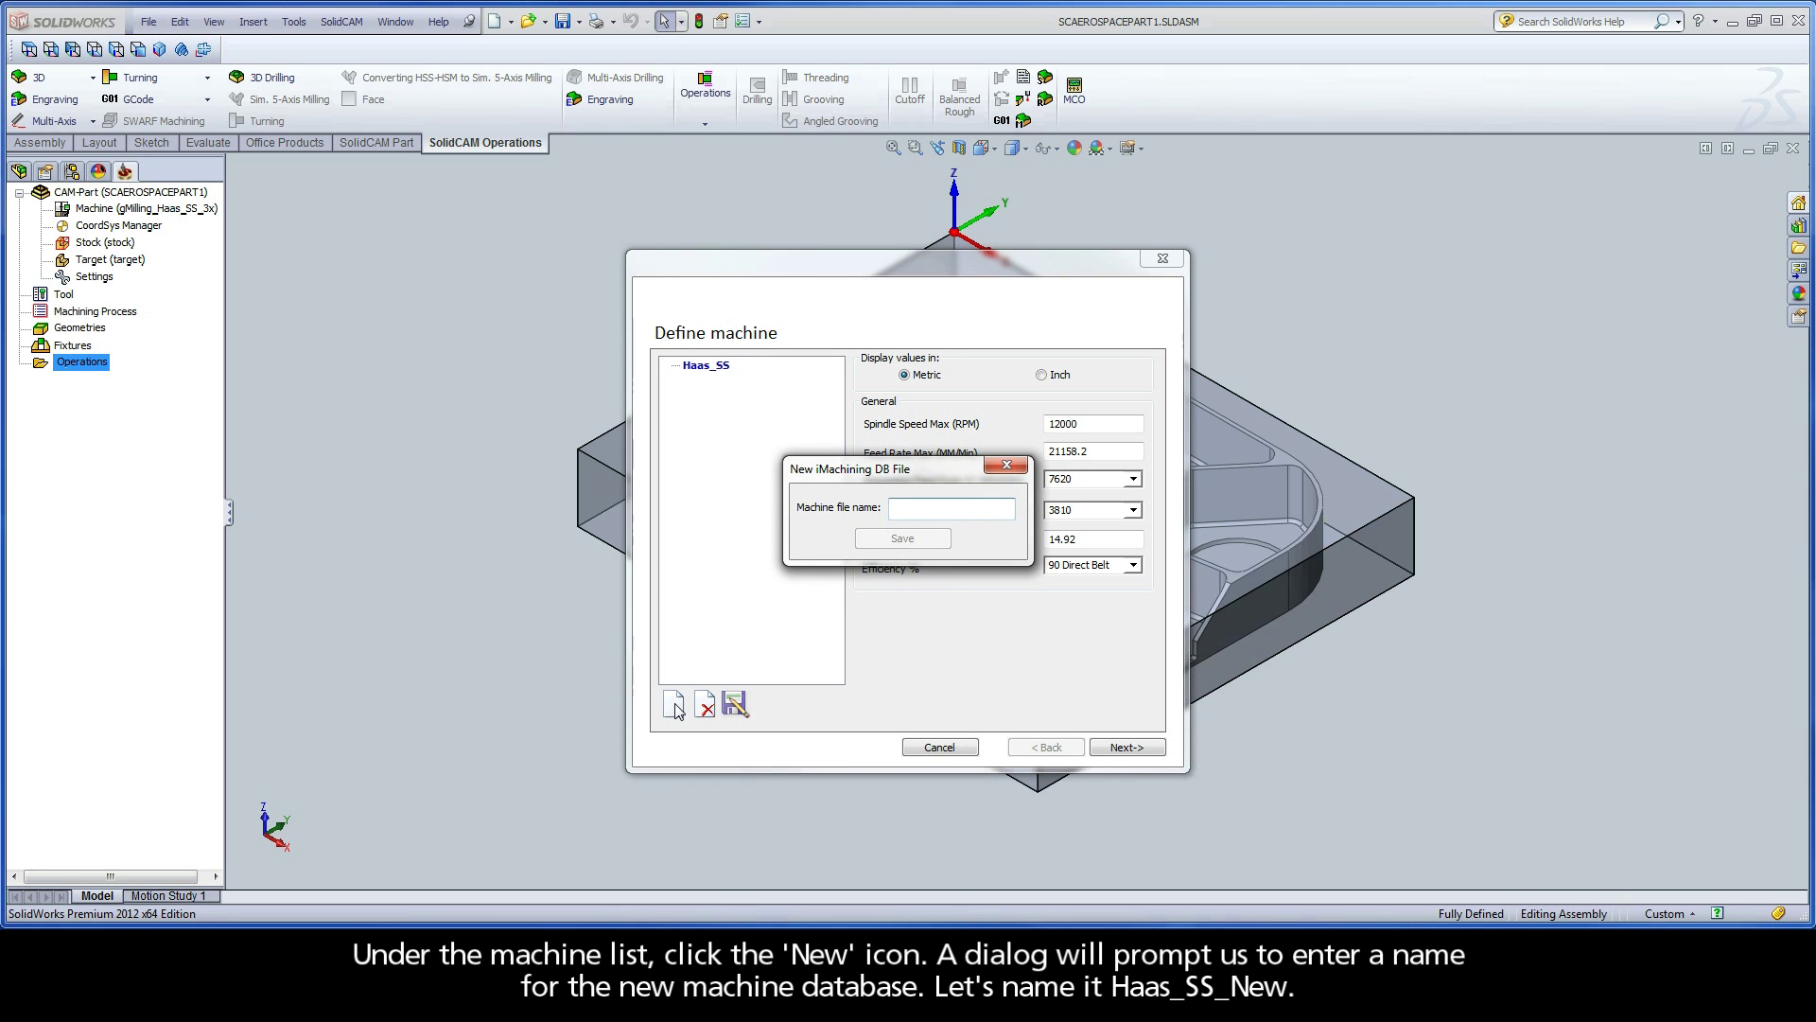
pyautogui.click(925, 507)
pyautogui.write('Haas_SS_New')
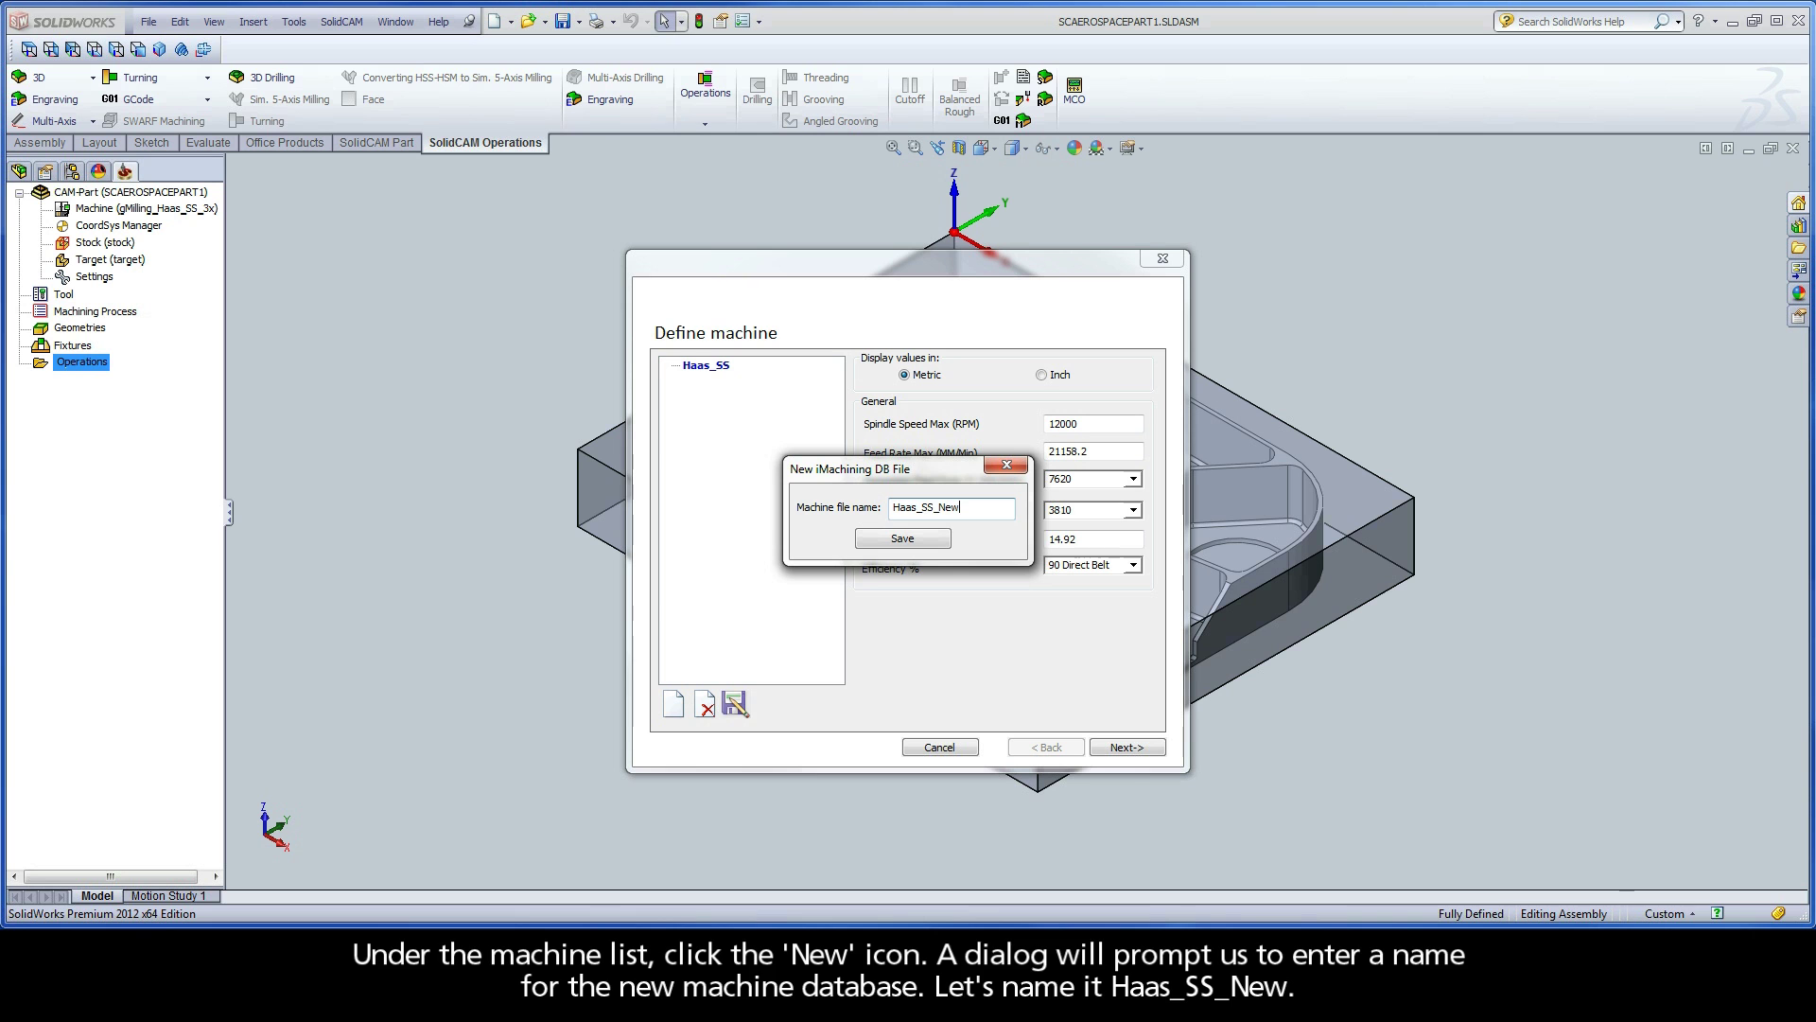
pyautogui.click(910, 544)
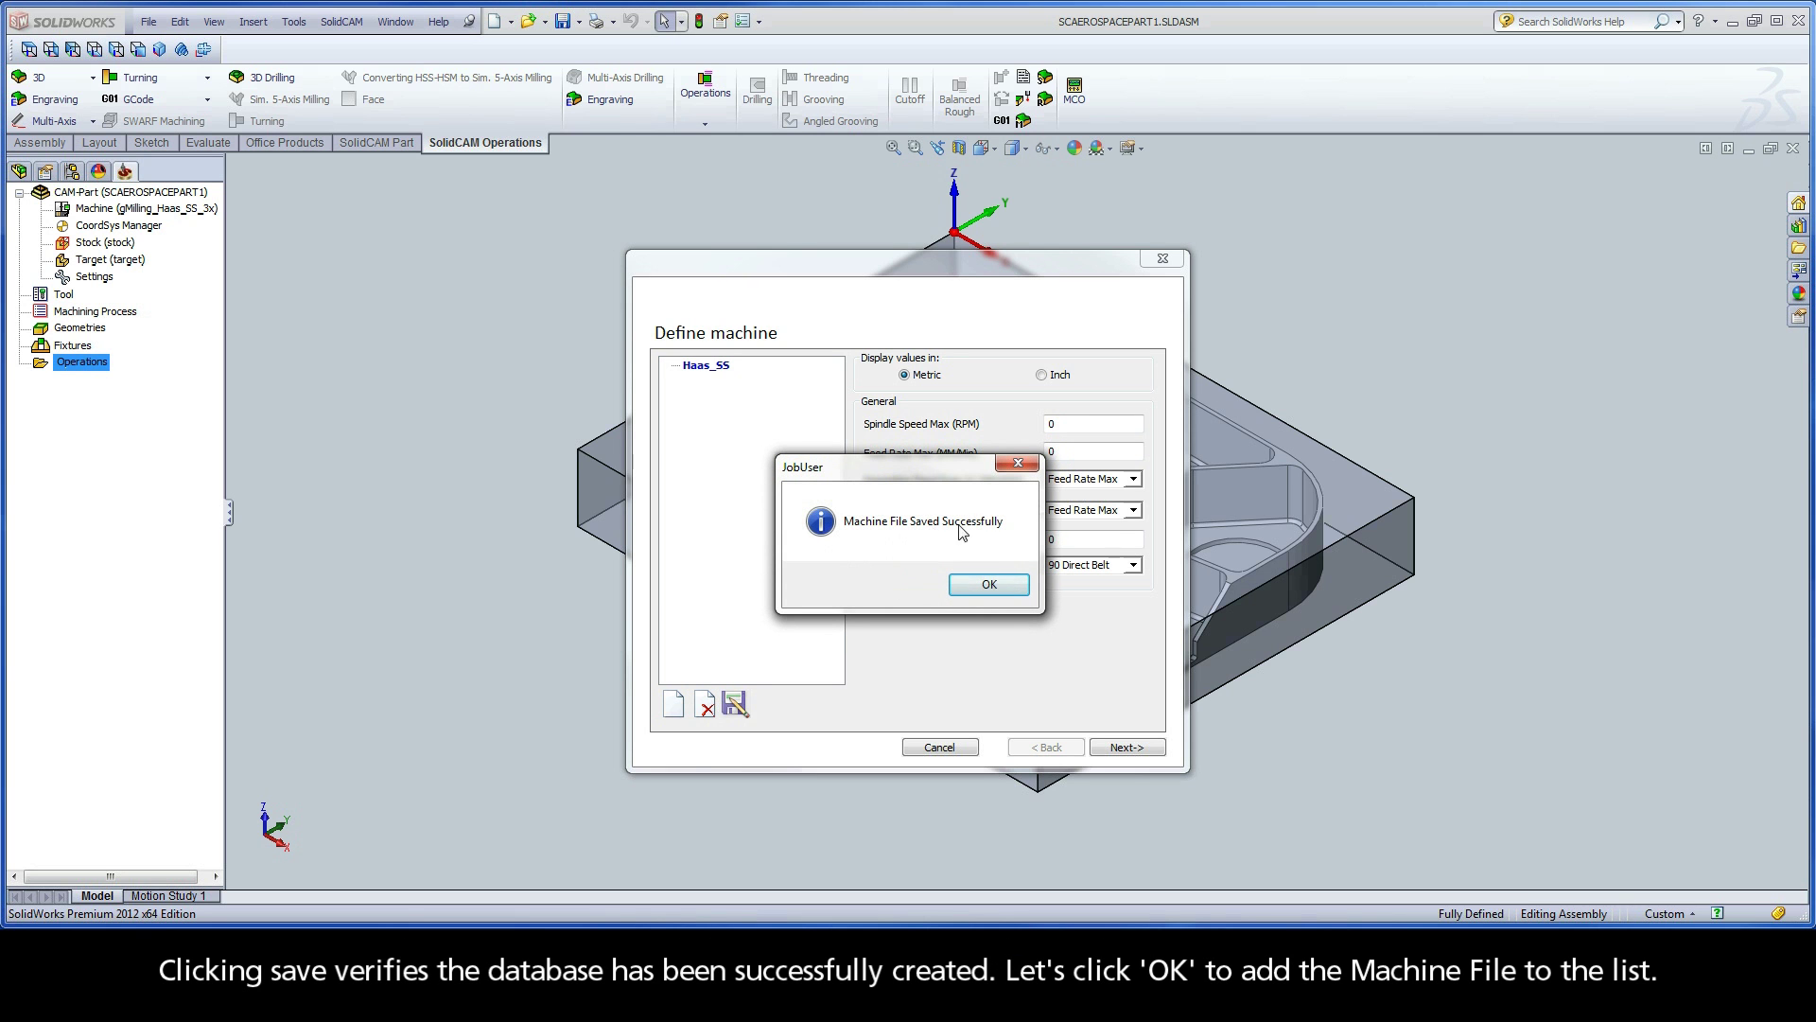
pyautogui.click(999, 586)
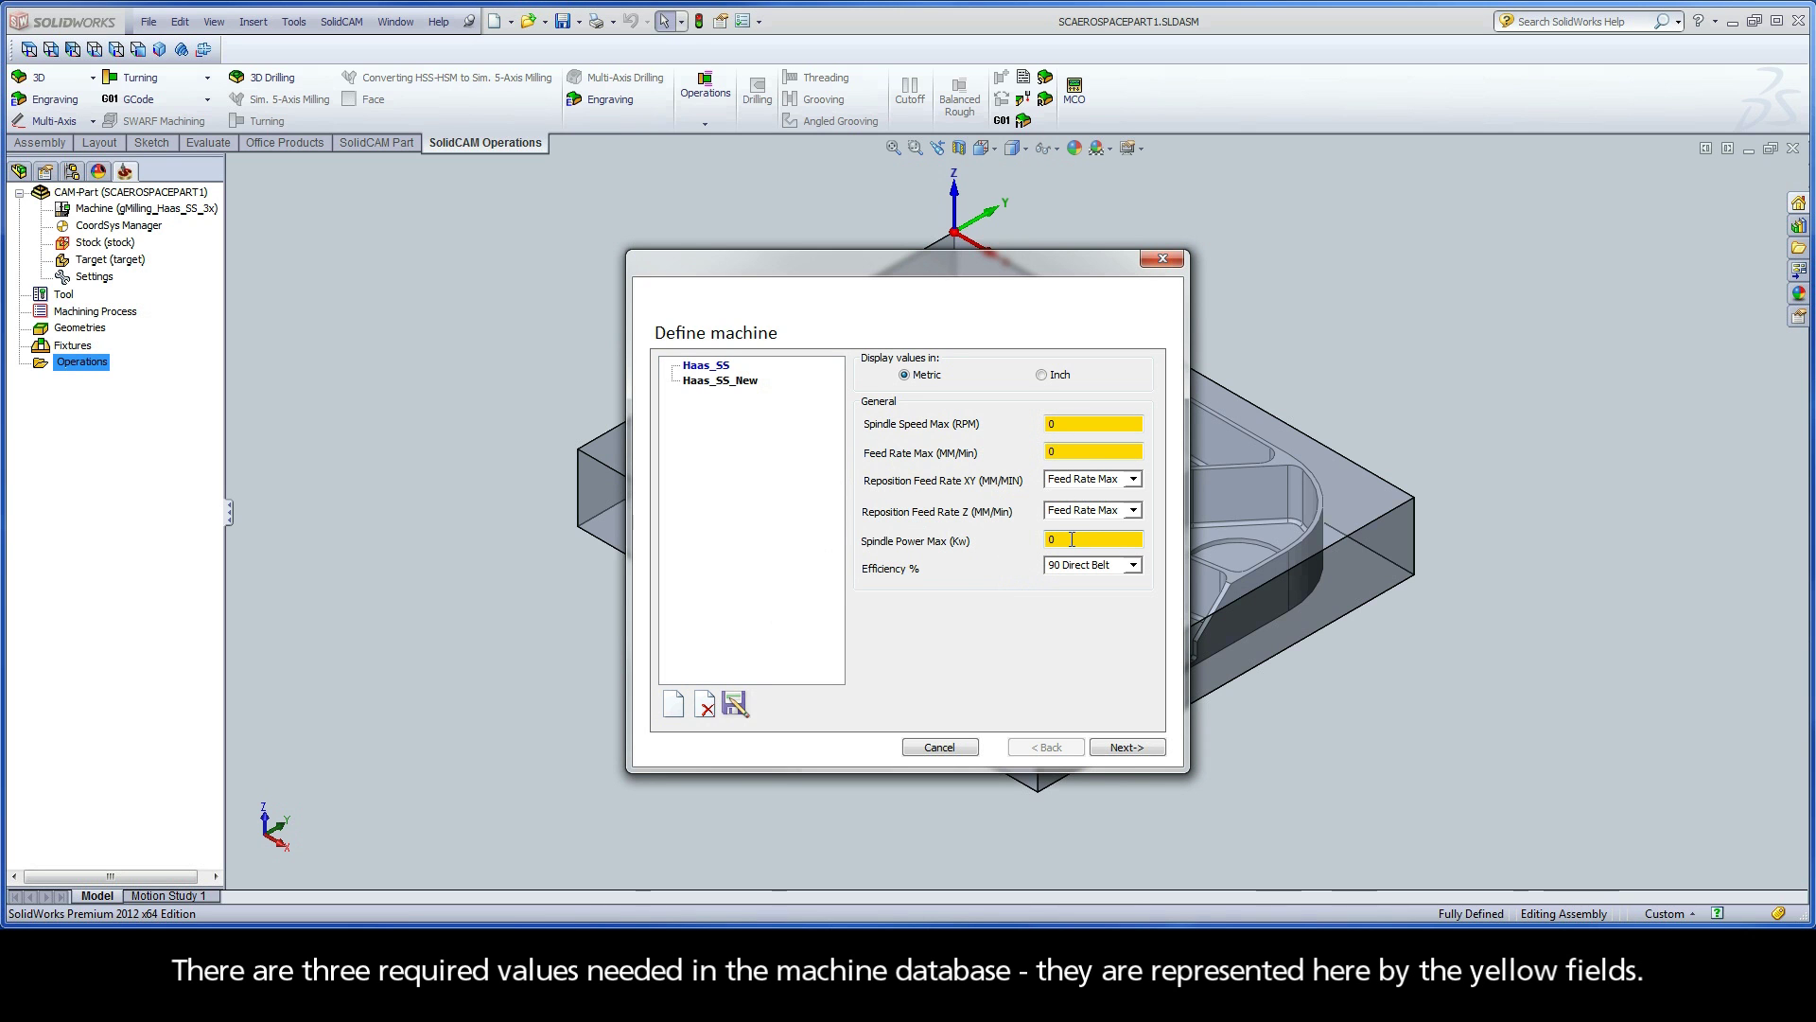
# Step: Enter Spindle Speed Max 12000, Feed Rate Max 21158 and Spindle Power Max 20 for Haas_SS_New
pyautogui.doubleClick(1048, 422)
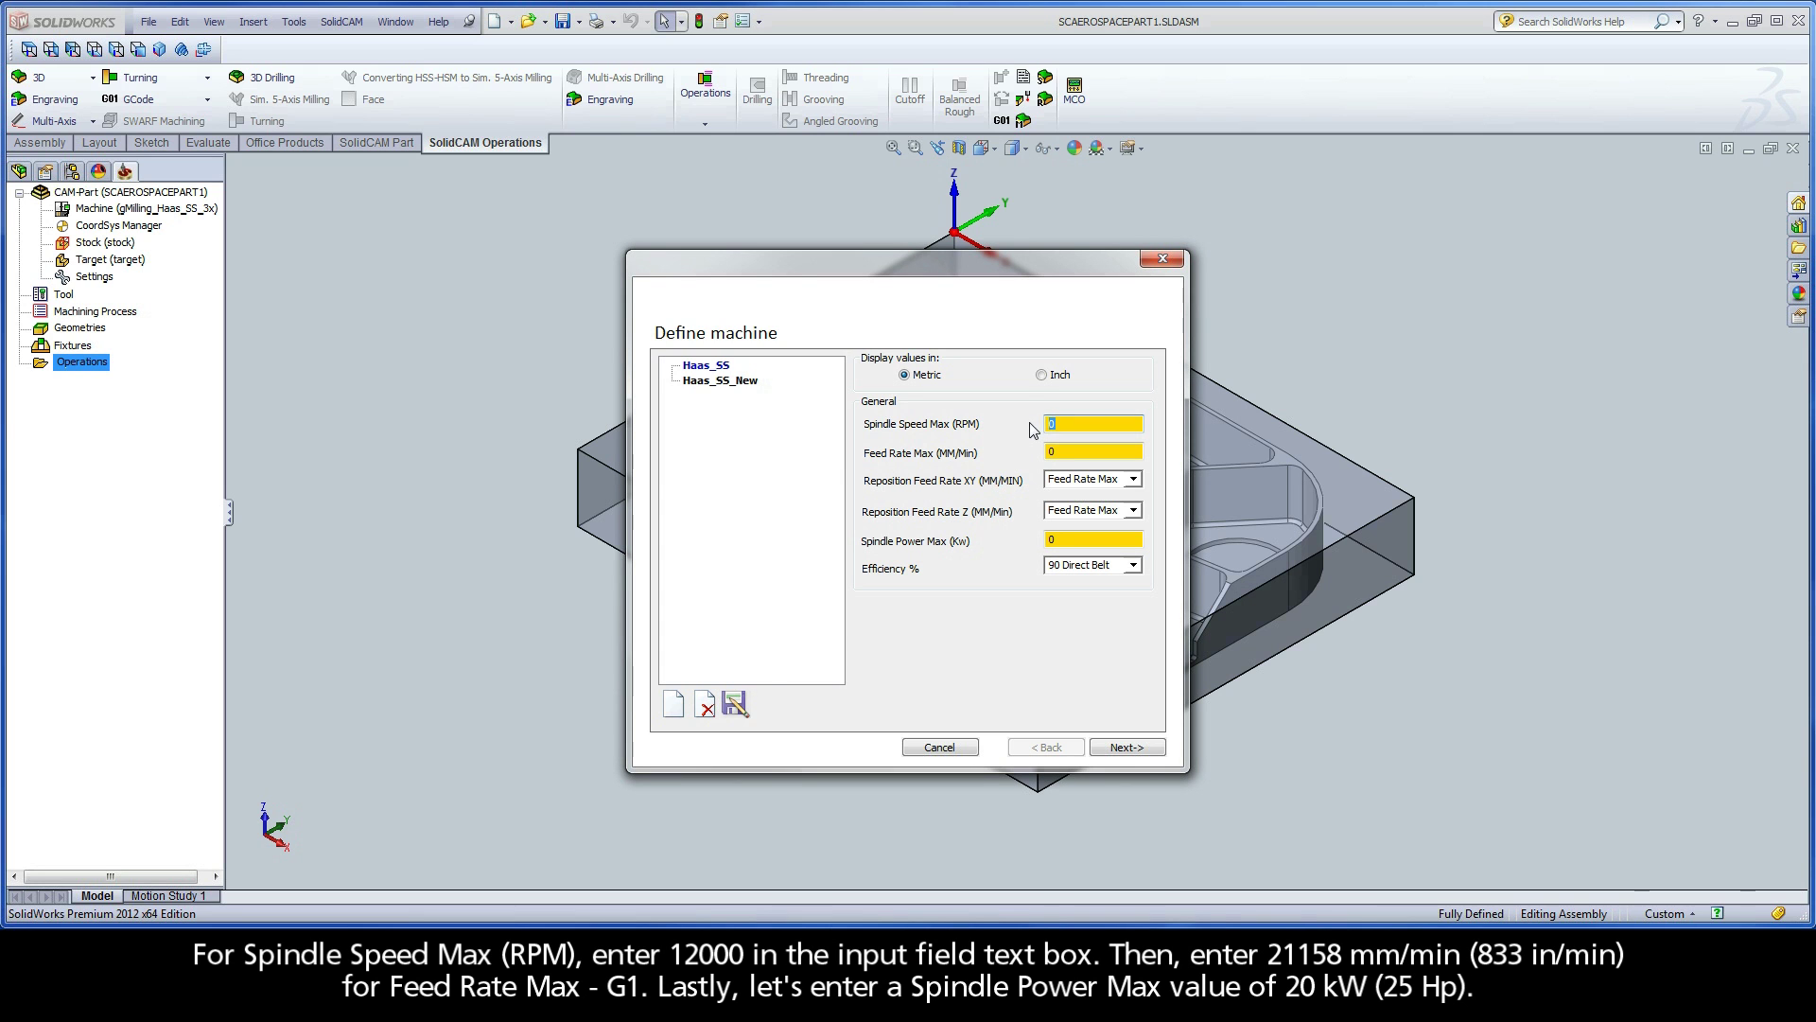
pyautogui.write('12000')
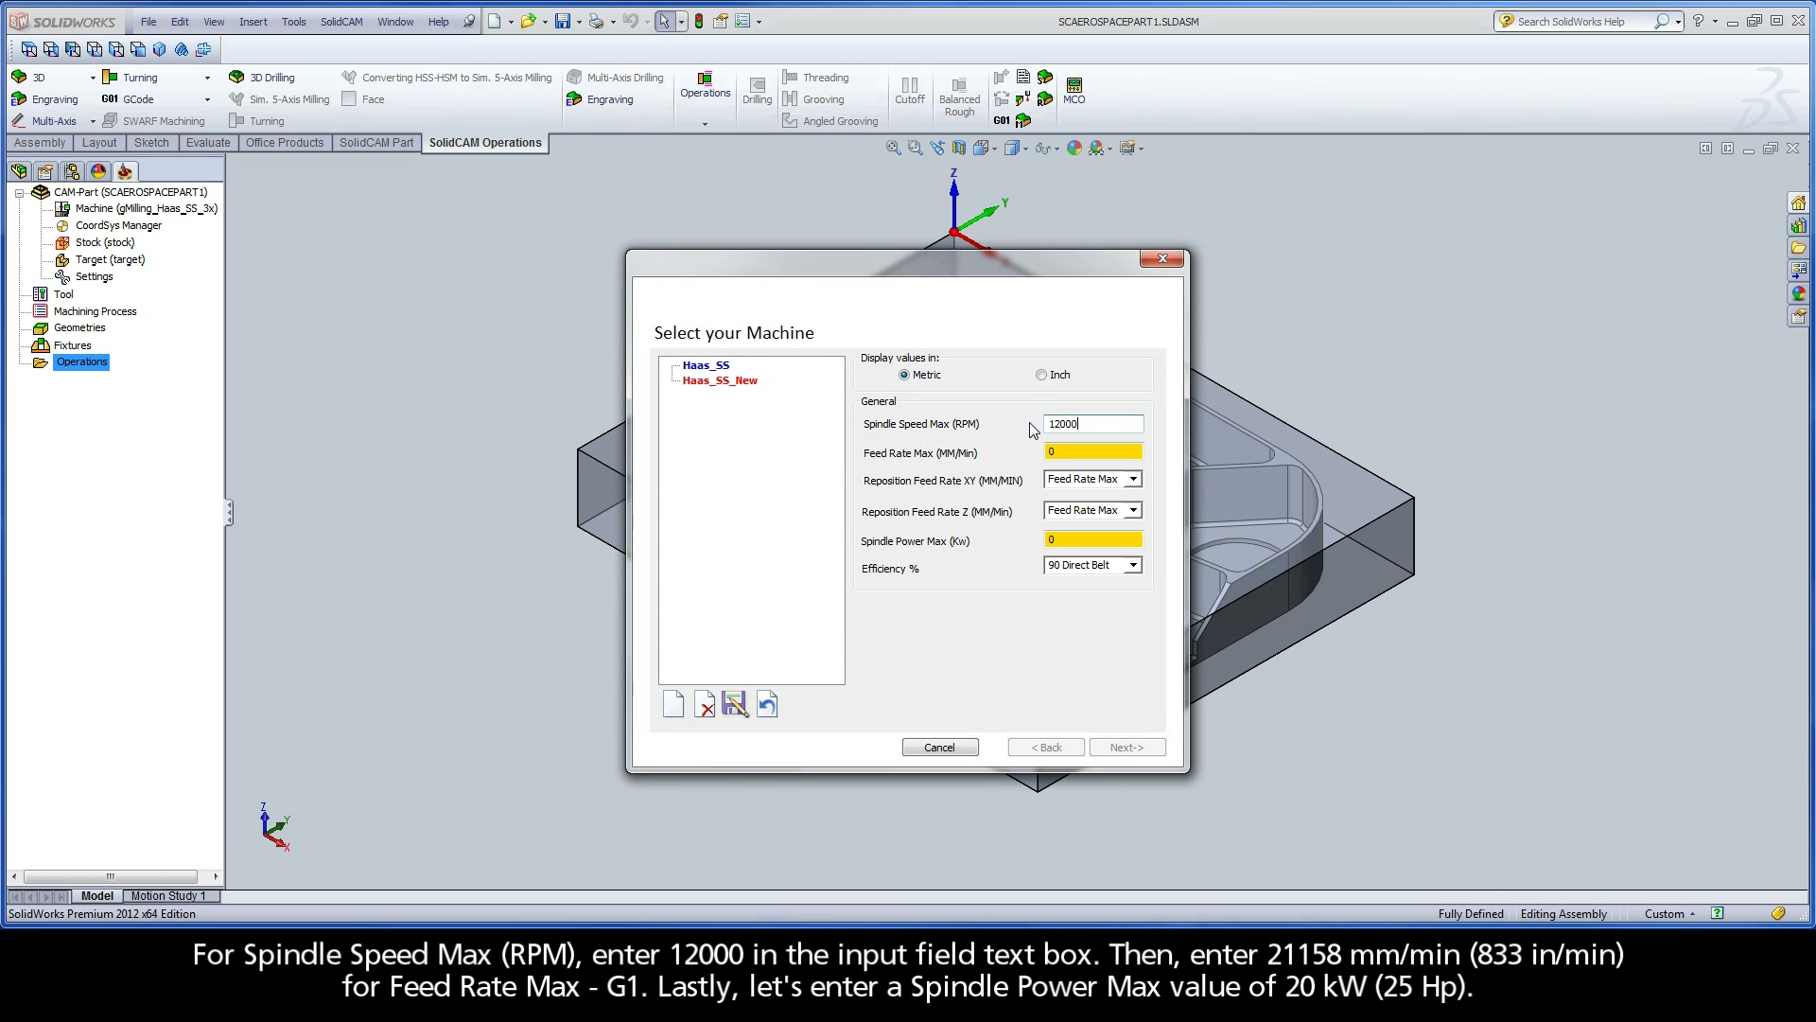
pyautogui.doubleClick(1047, 450)
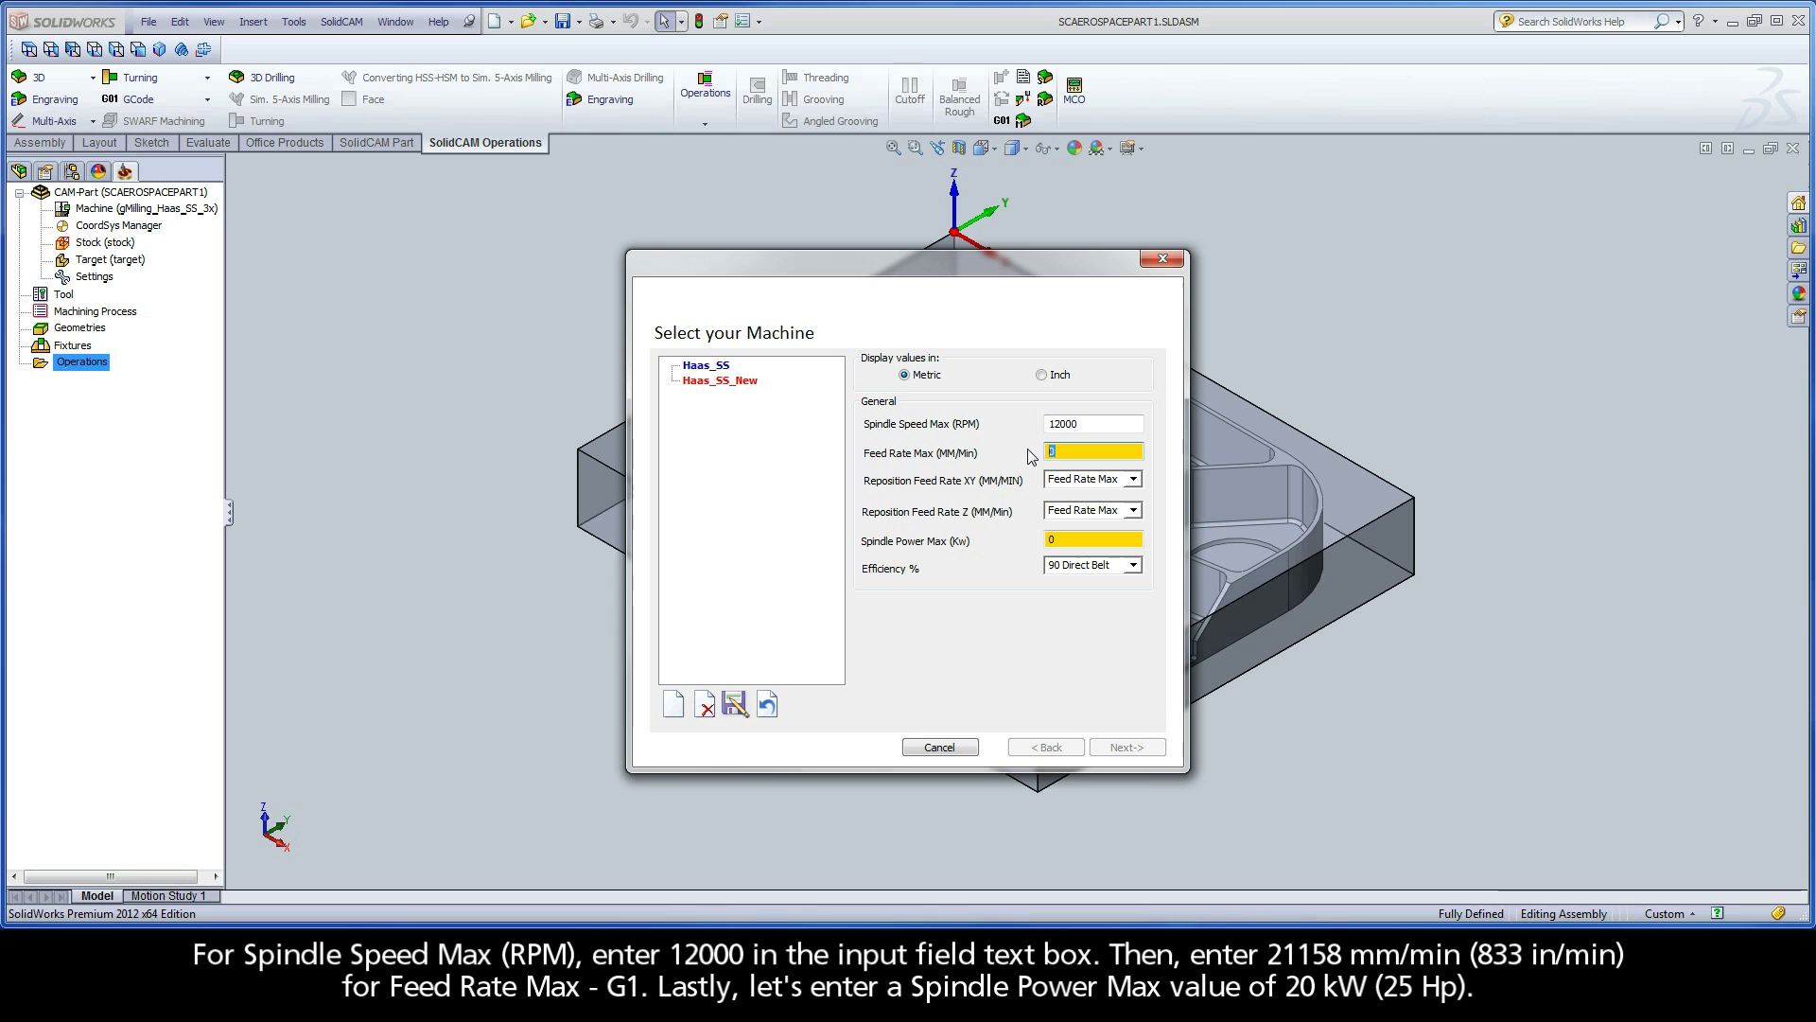
pyautogui.write('21158')
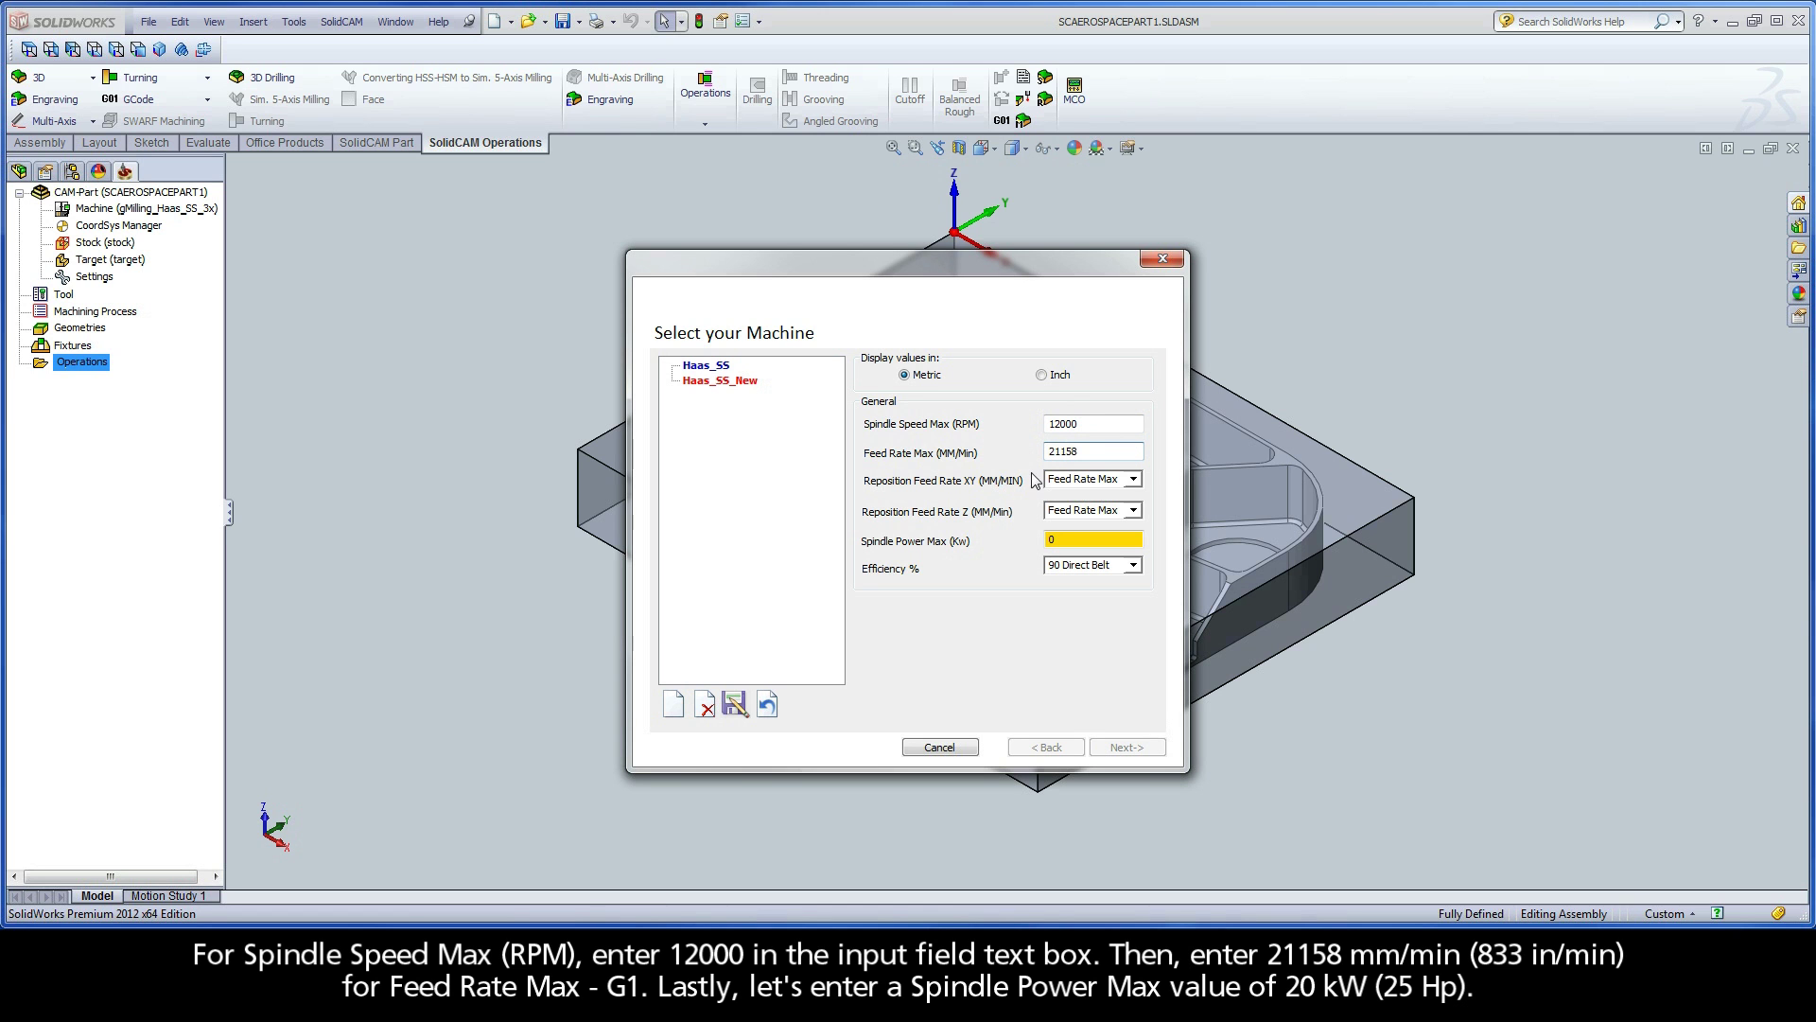
pyautogui.doubleClick(1046, 540)
pyautogui.write('20')
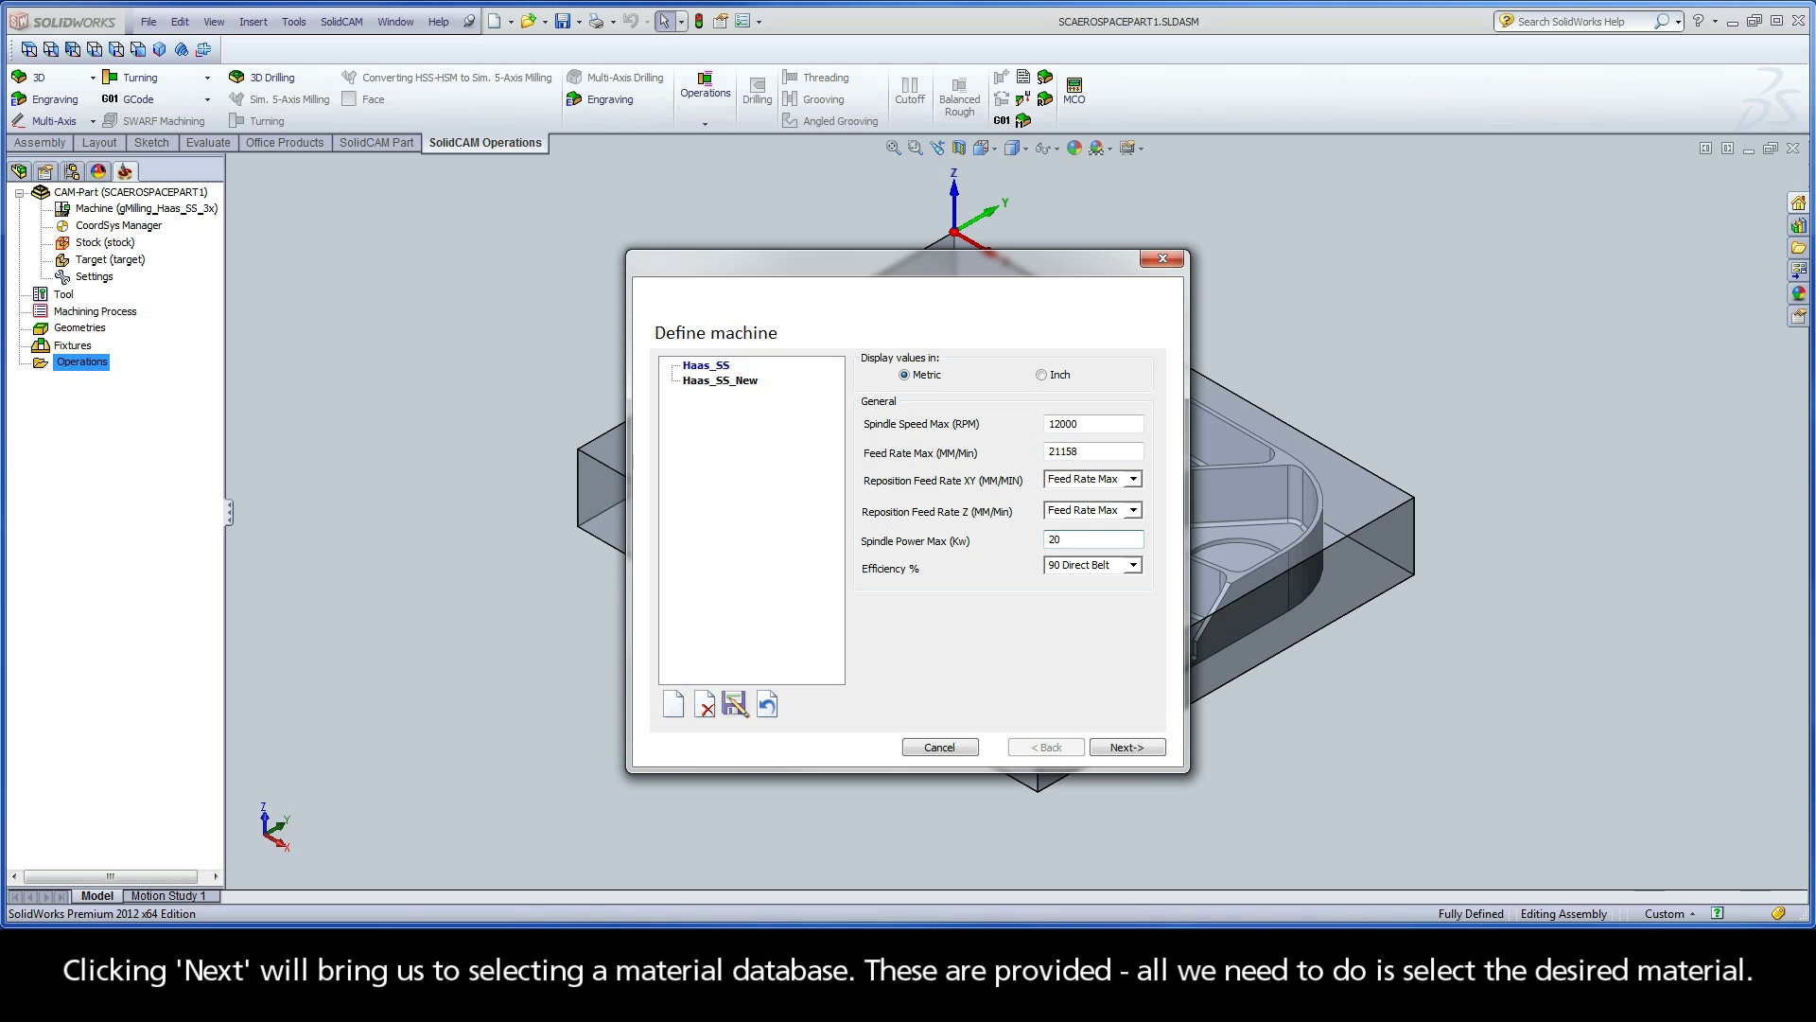
# Step: Choose Aluminum_100BHN-60HRB as the workpiece material and finish into the iRough operation settings
pyautogui.click(1124, 747)
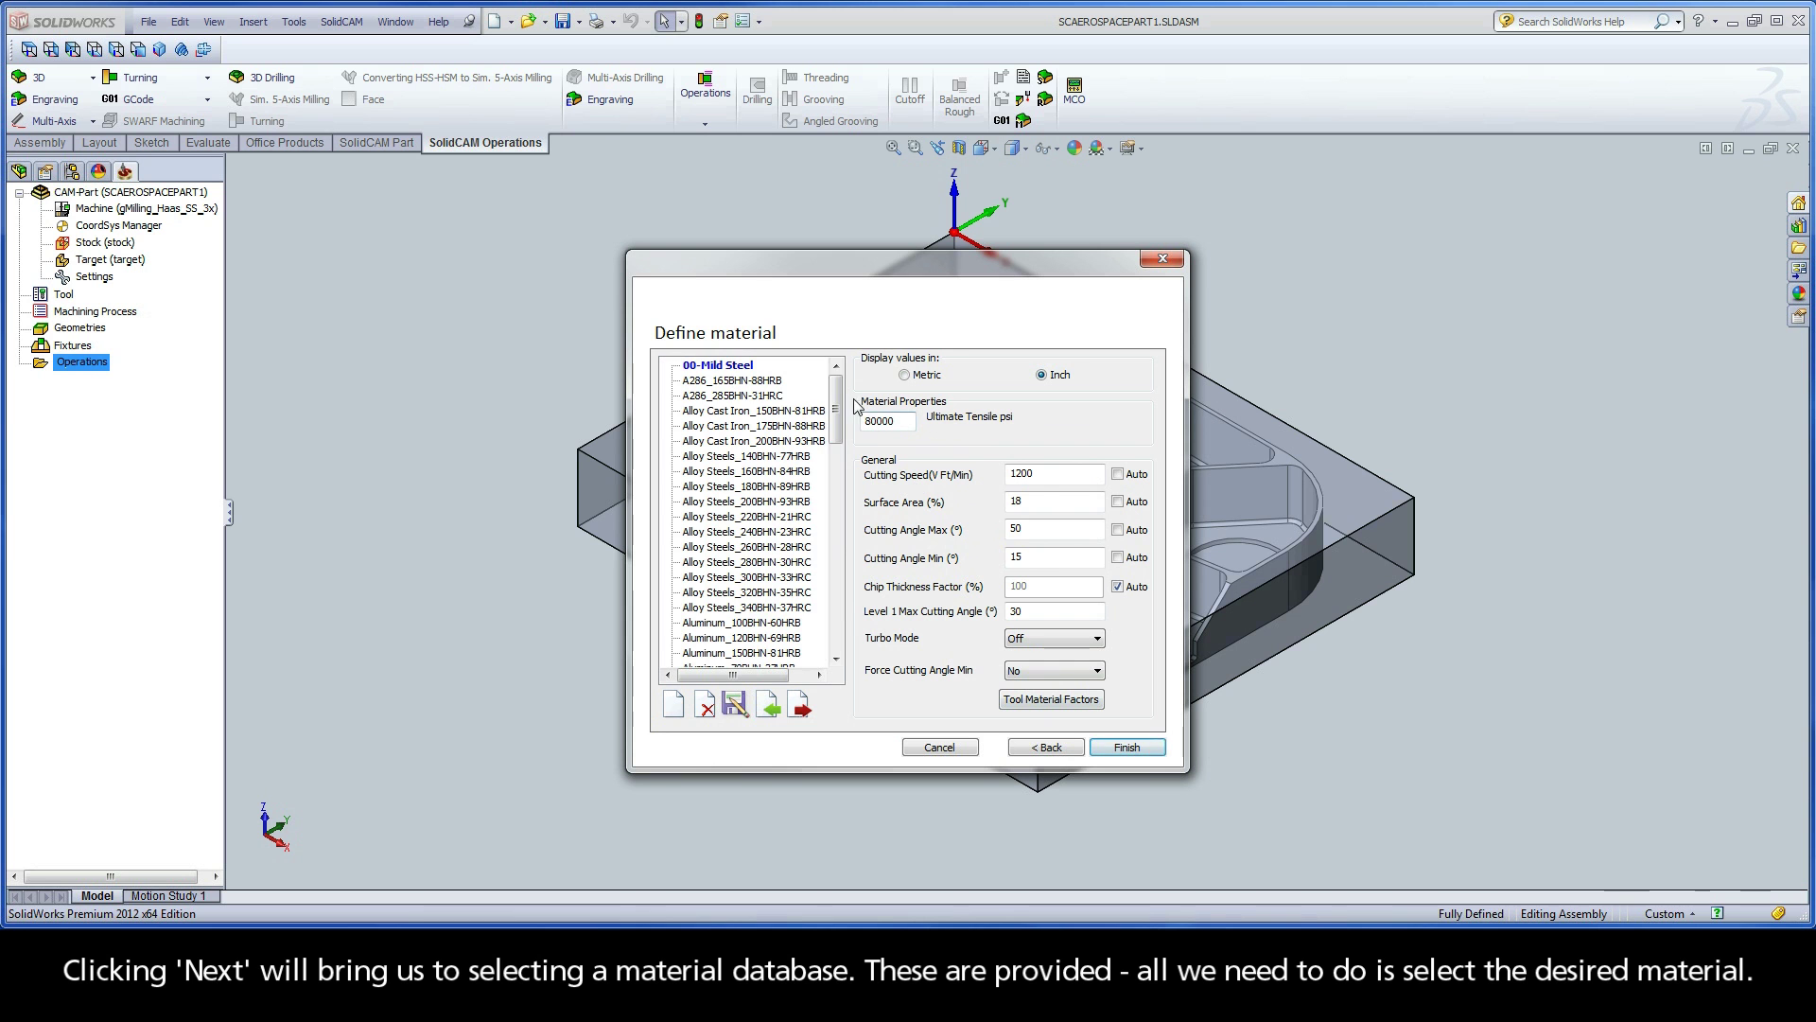
pyautogui.moveTo(839, 392)
pyautogui.mouseDown()
pyautogui.moveTo(837, 600)
pyautogui.moveTo(837, 409)
pyautogui.mouseUp()
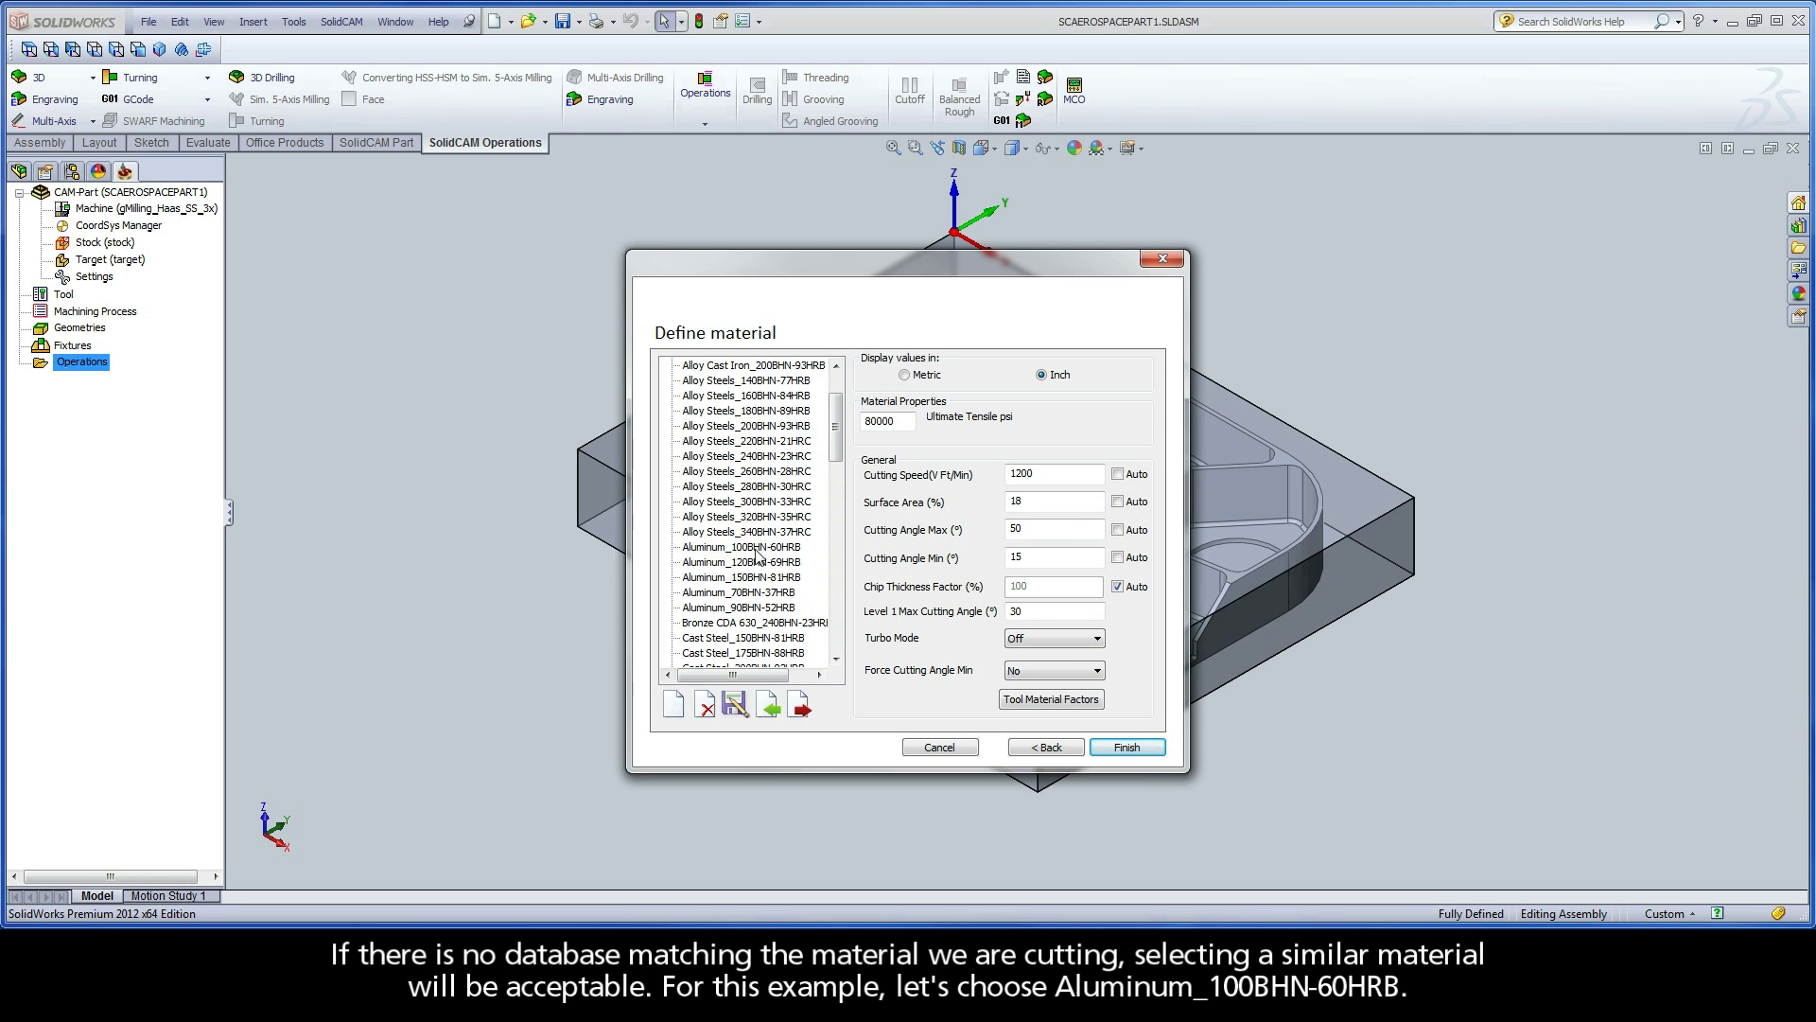
pyautogui.click(797, 552)
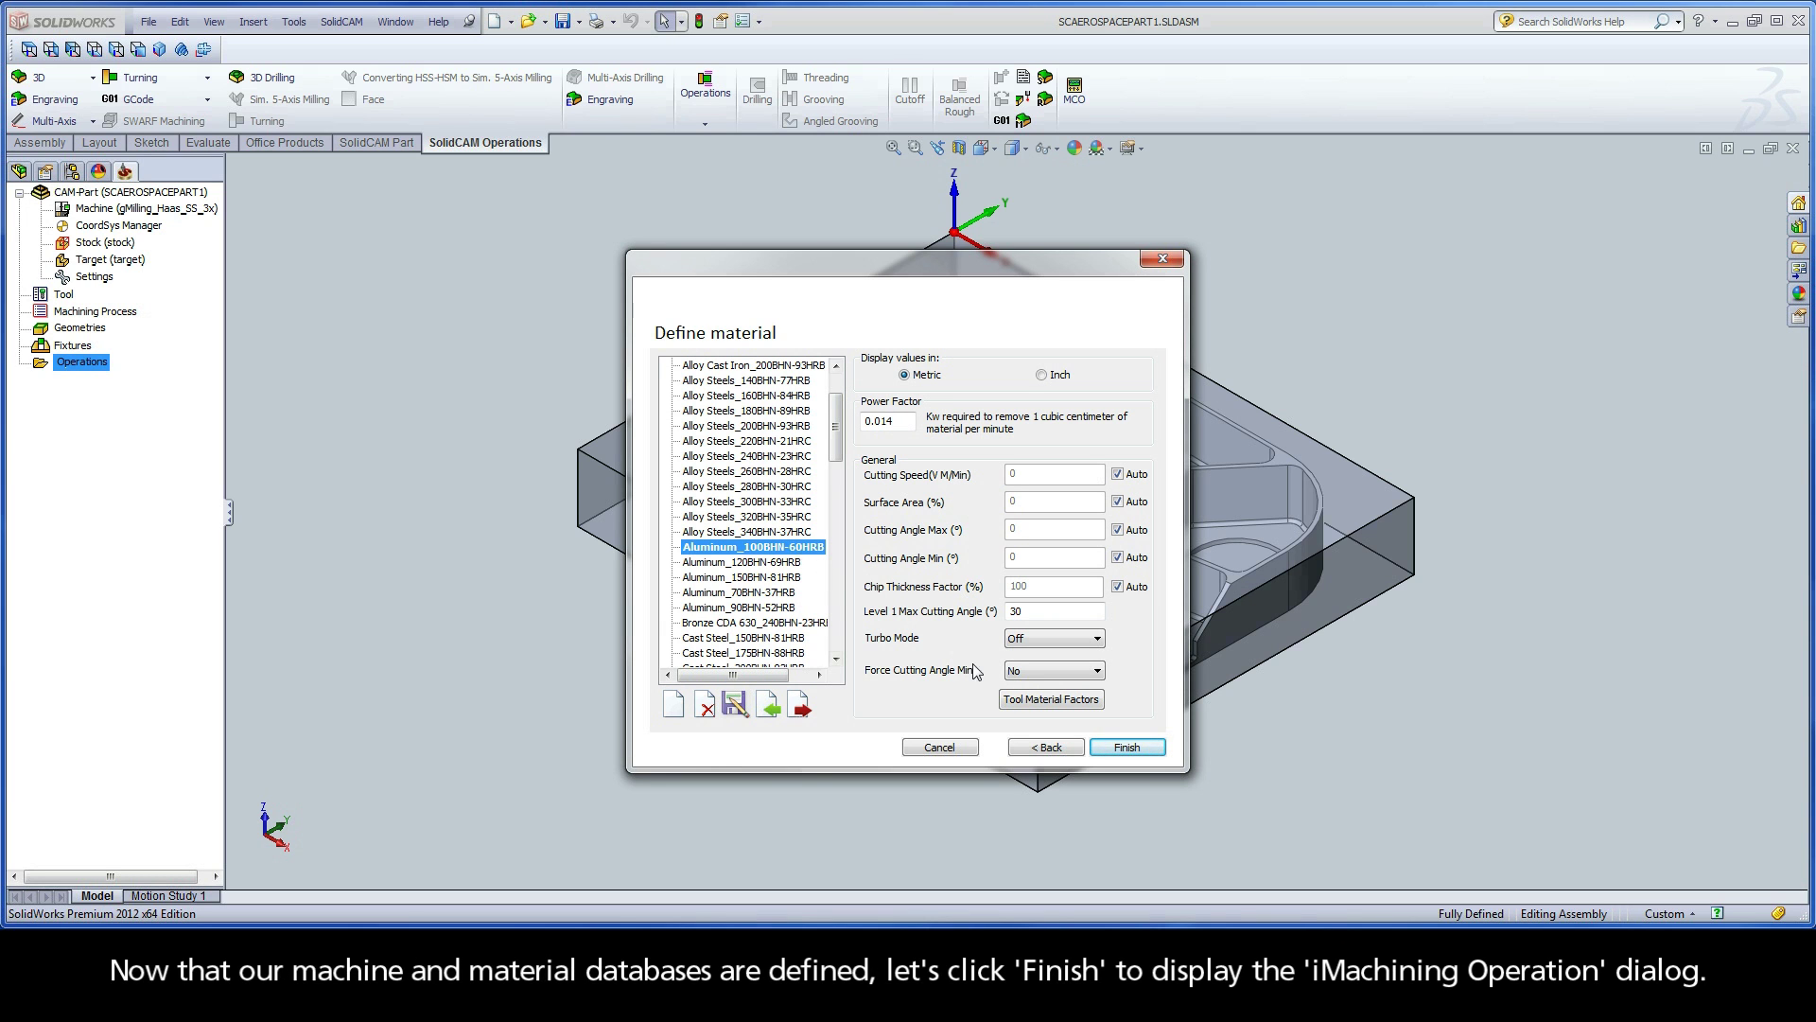
pyautogui.click(1126, 748)
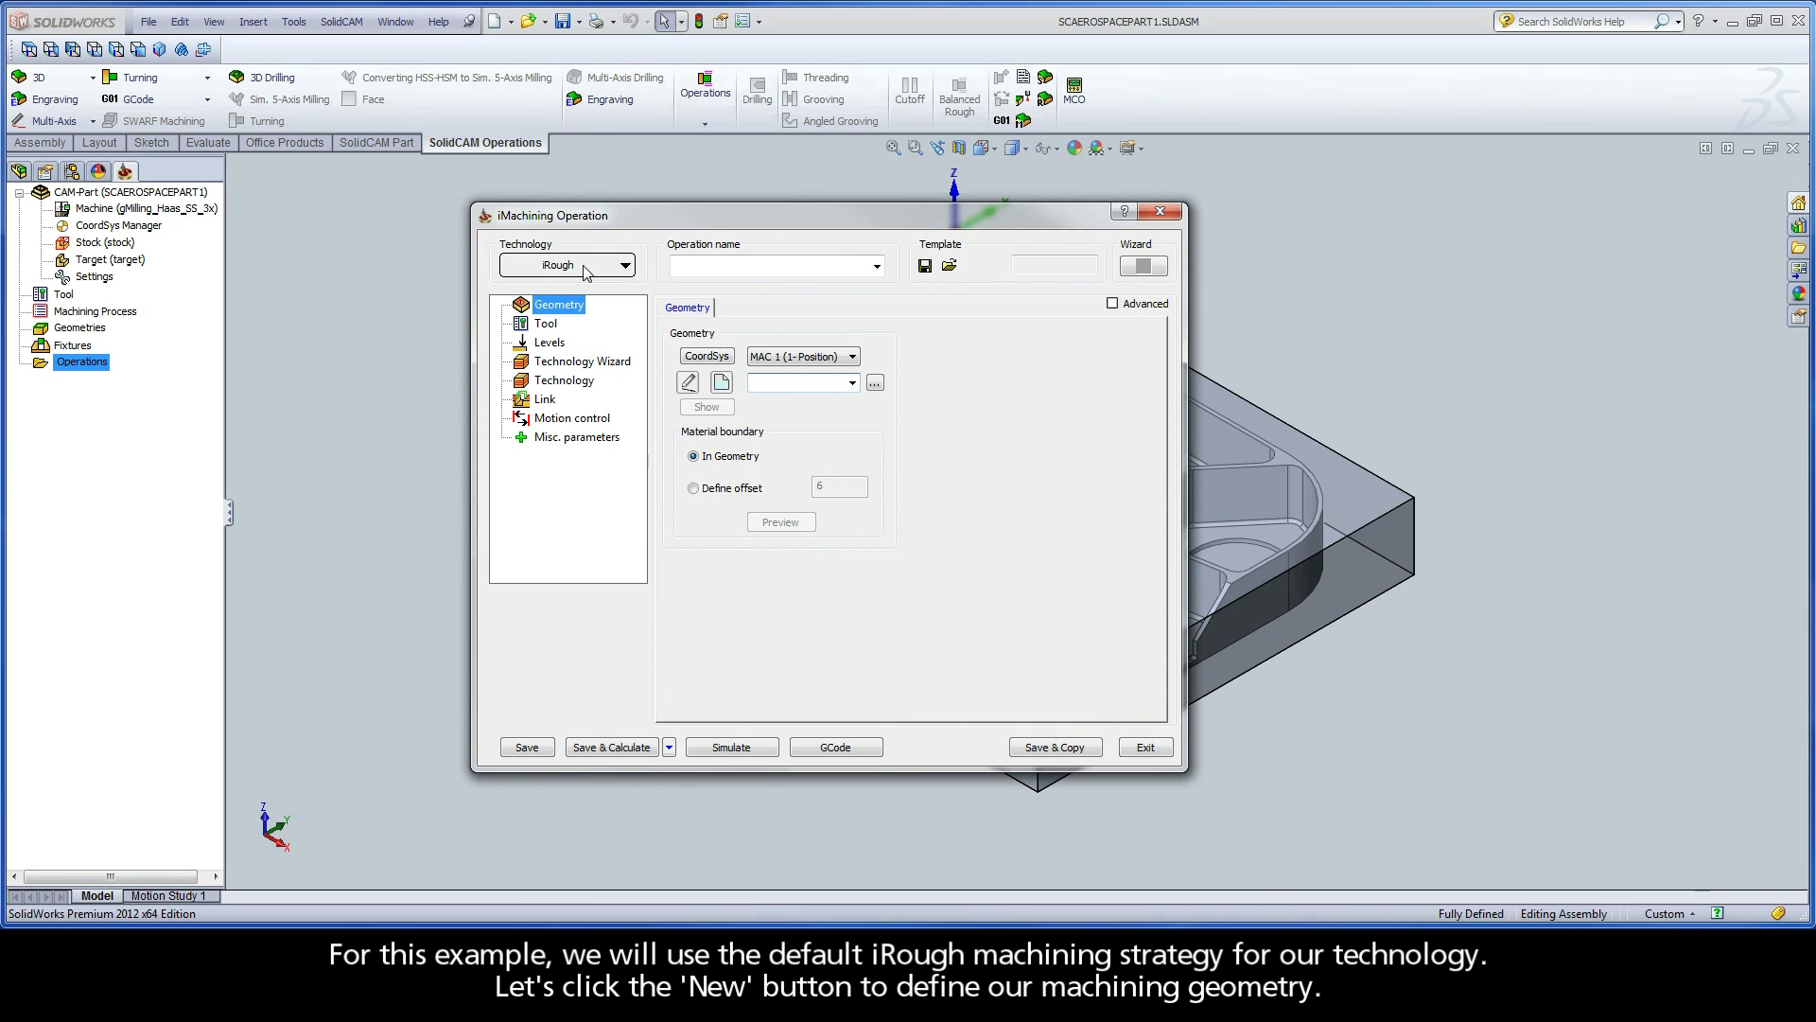
# Step: Chain the pocket's lower contour edge with Auto-constant Z into a closed geometry named contour
pyautogui.click(722, 382)
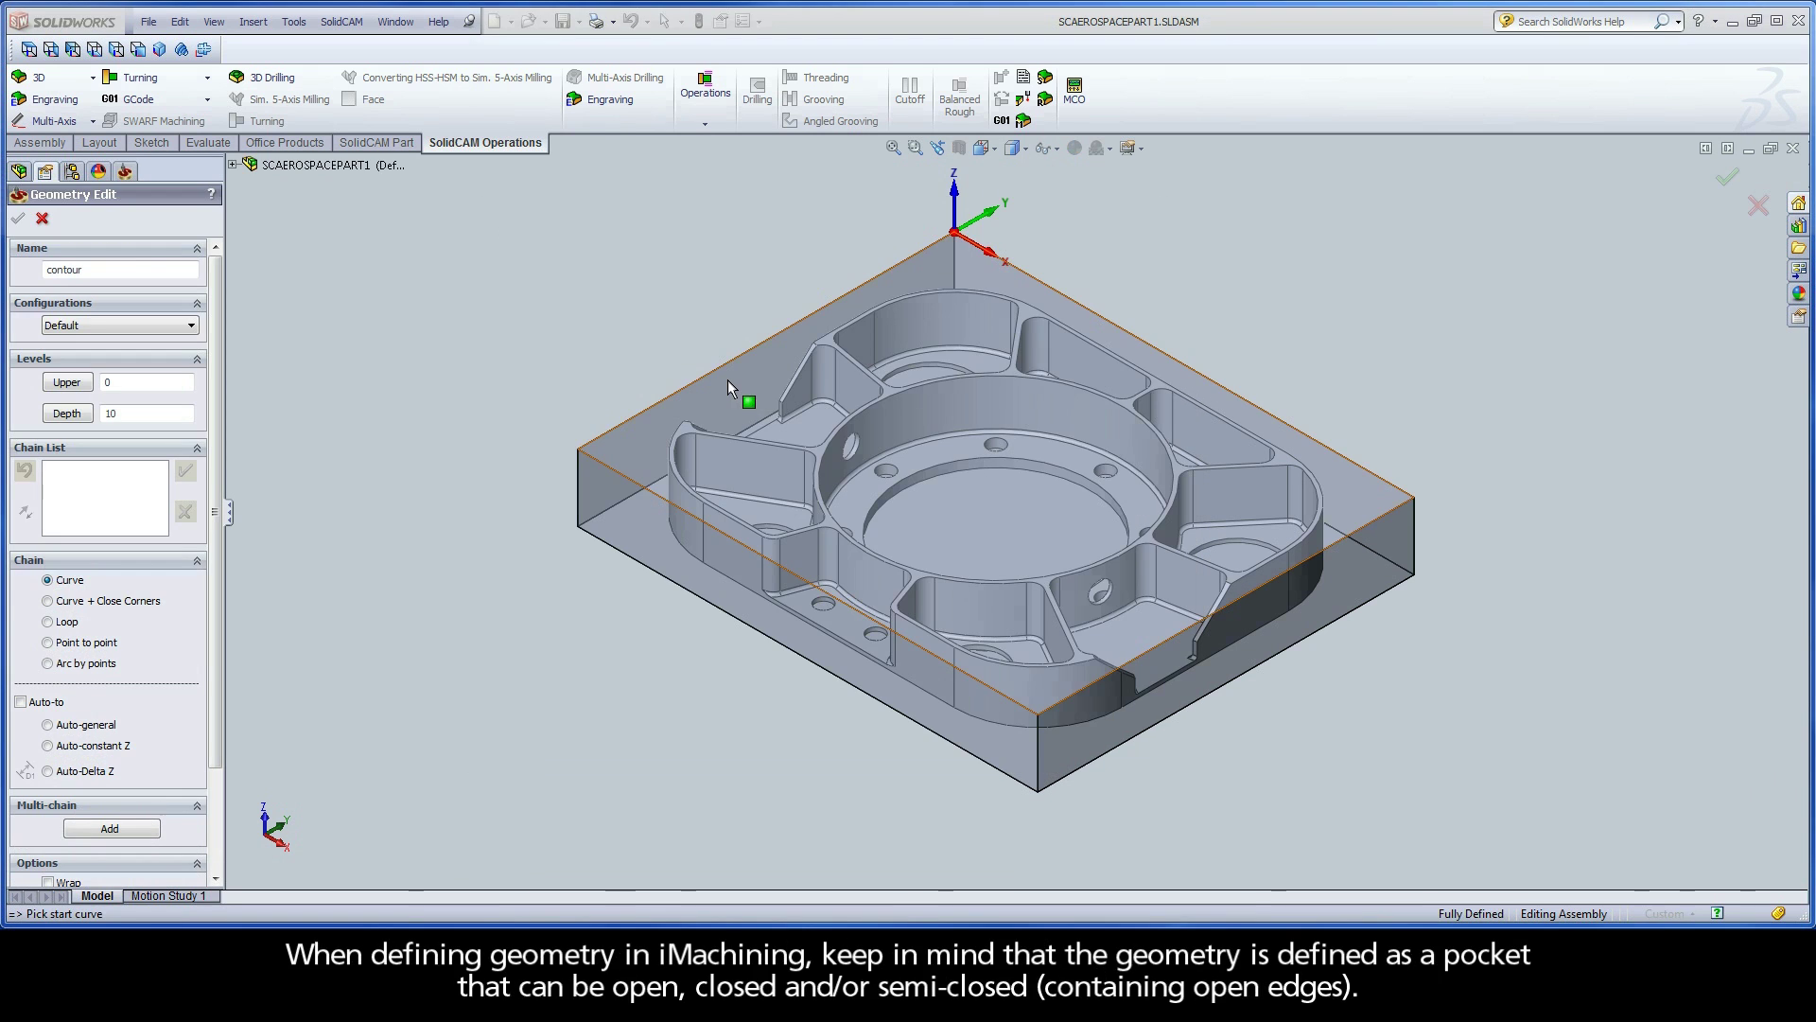
pyautogui.click(785, 506)
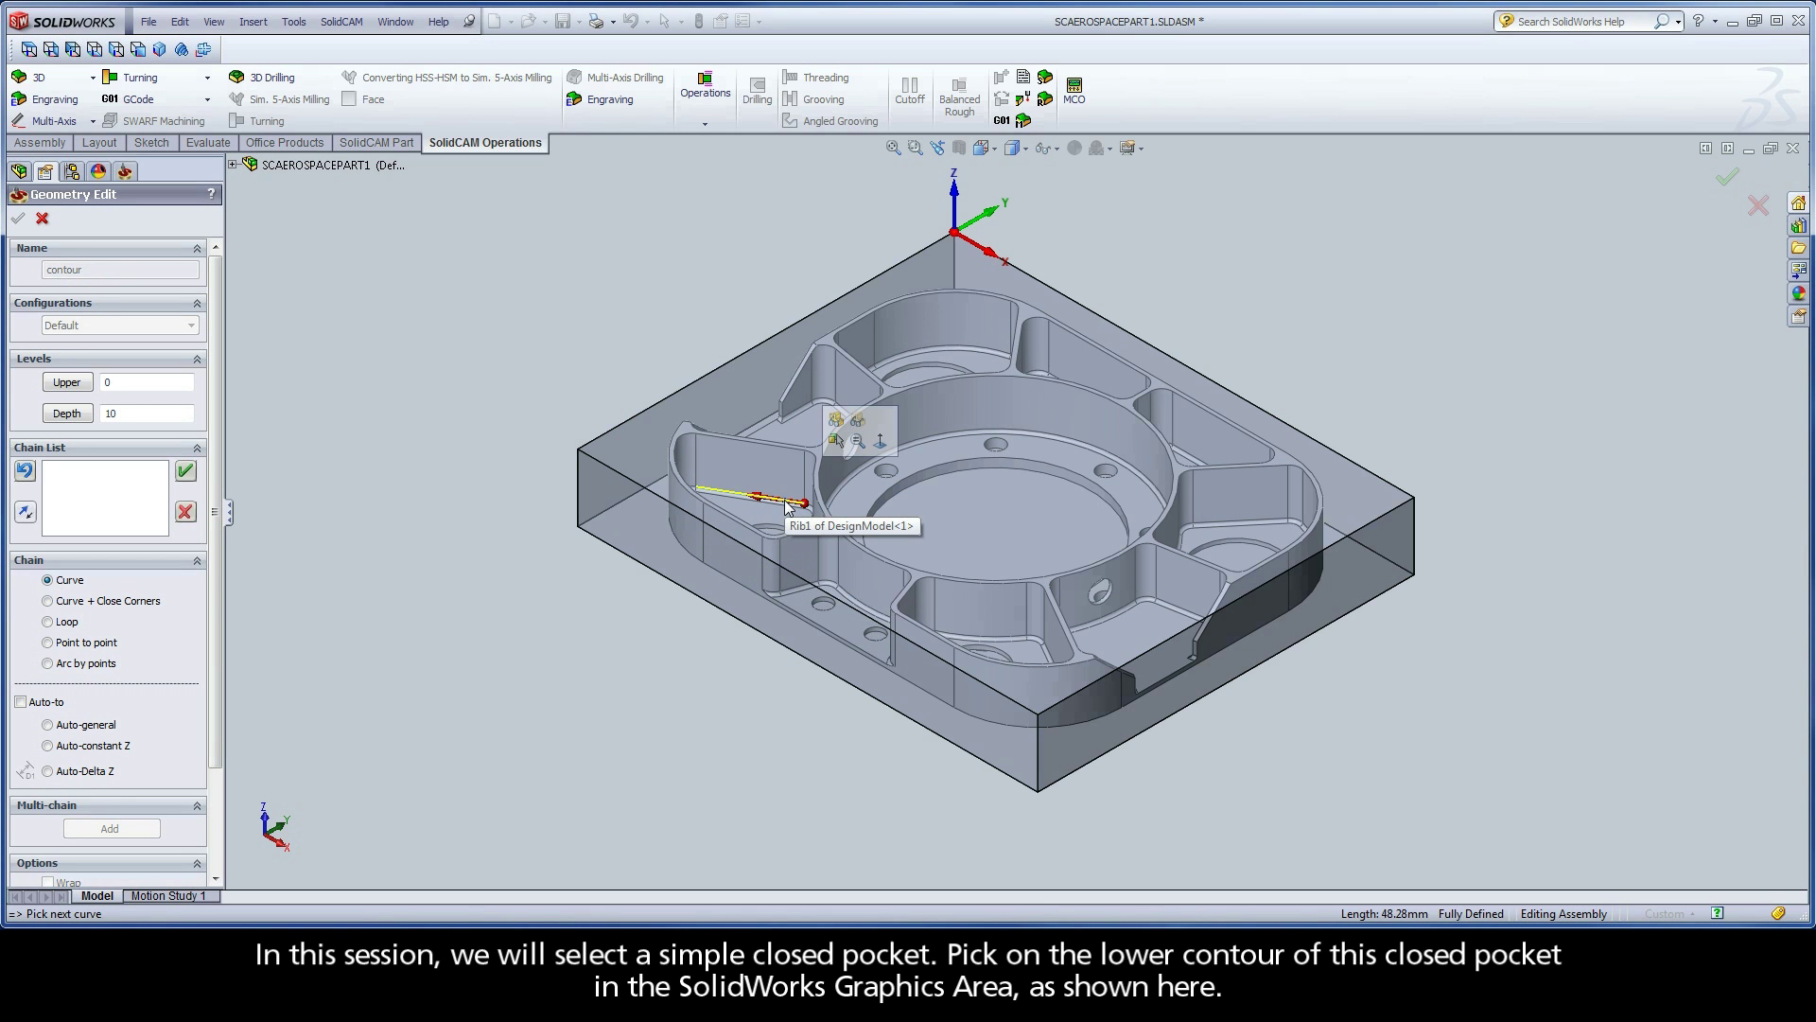
pyautogui.click(92, 754)
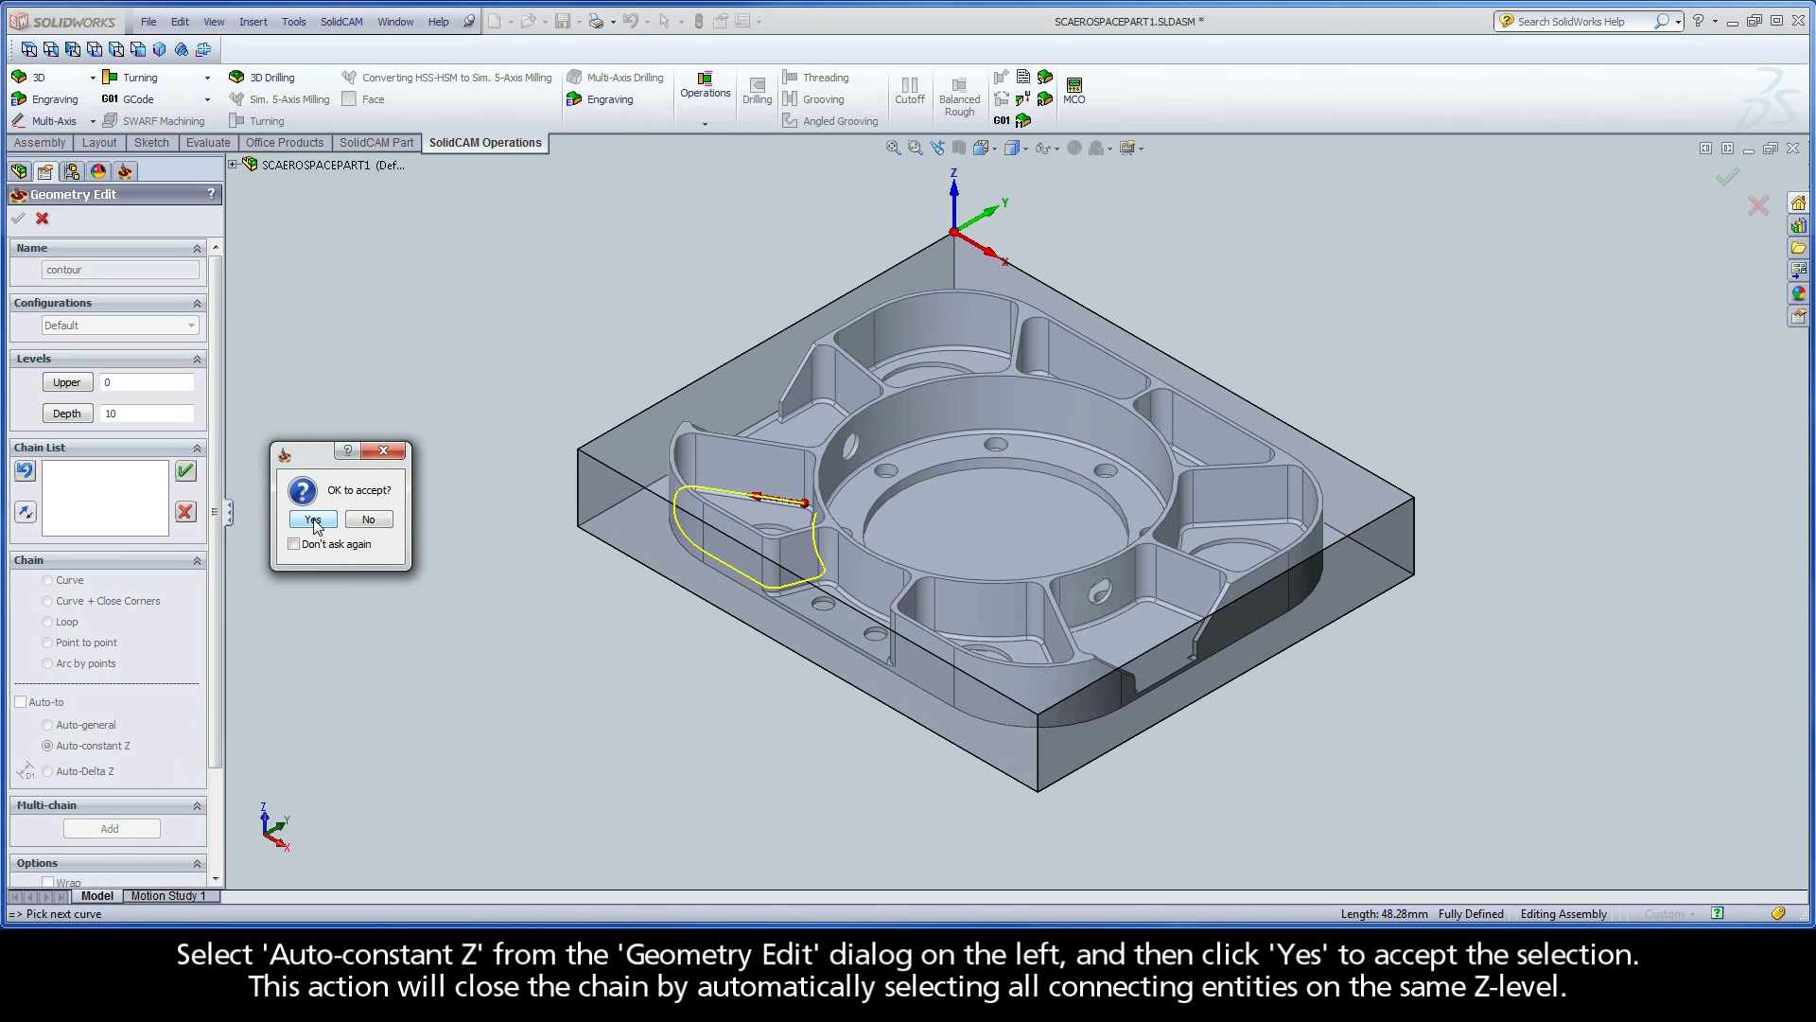
pyautogui.click(313, 520)
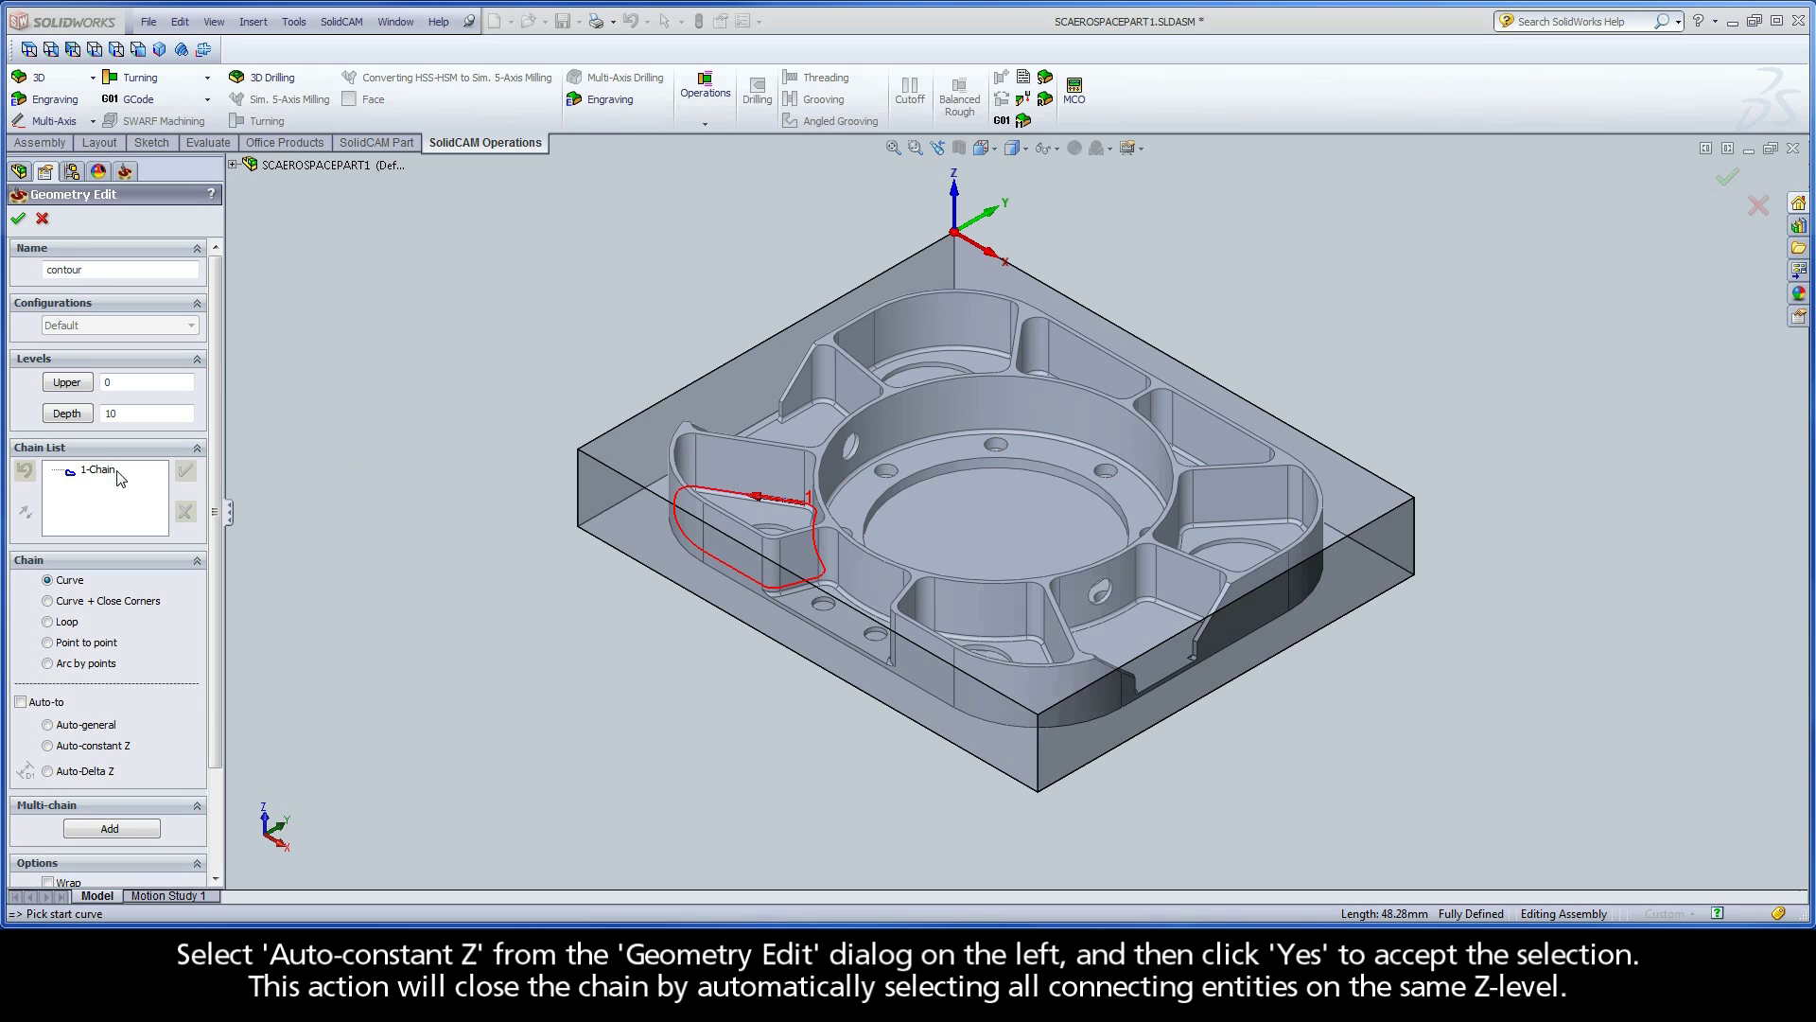
pyautogui.click(19, 220)
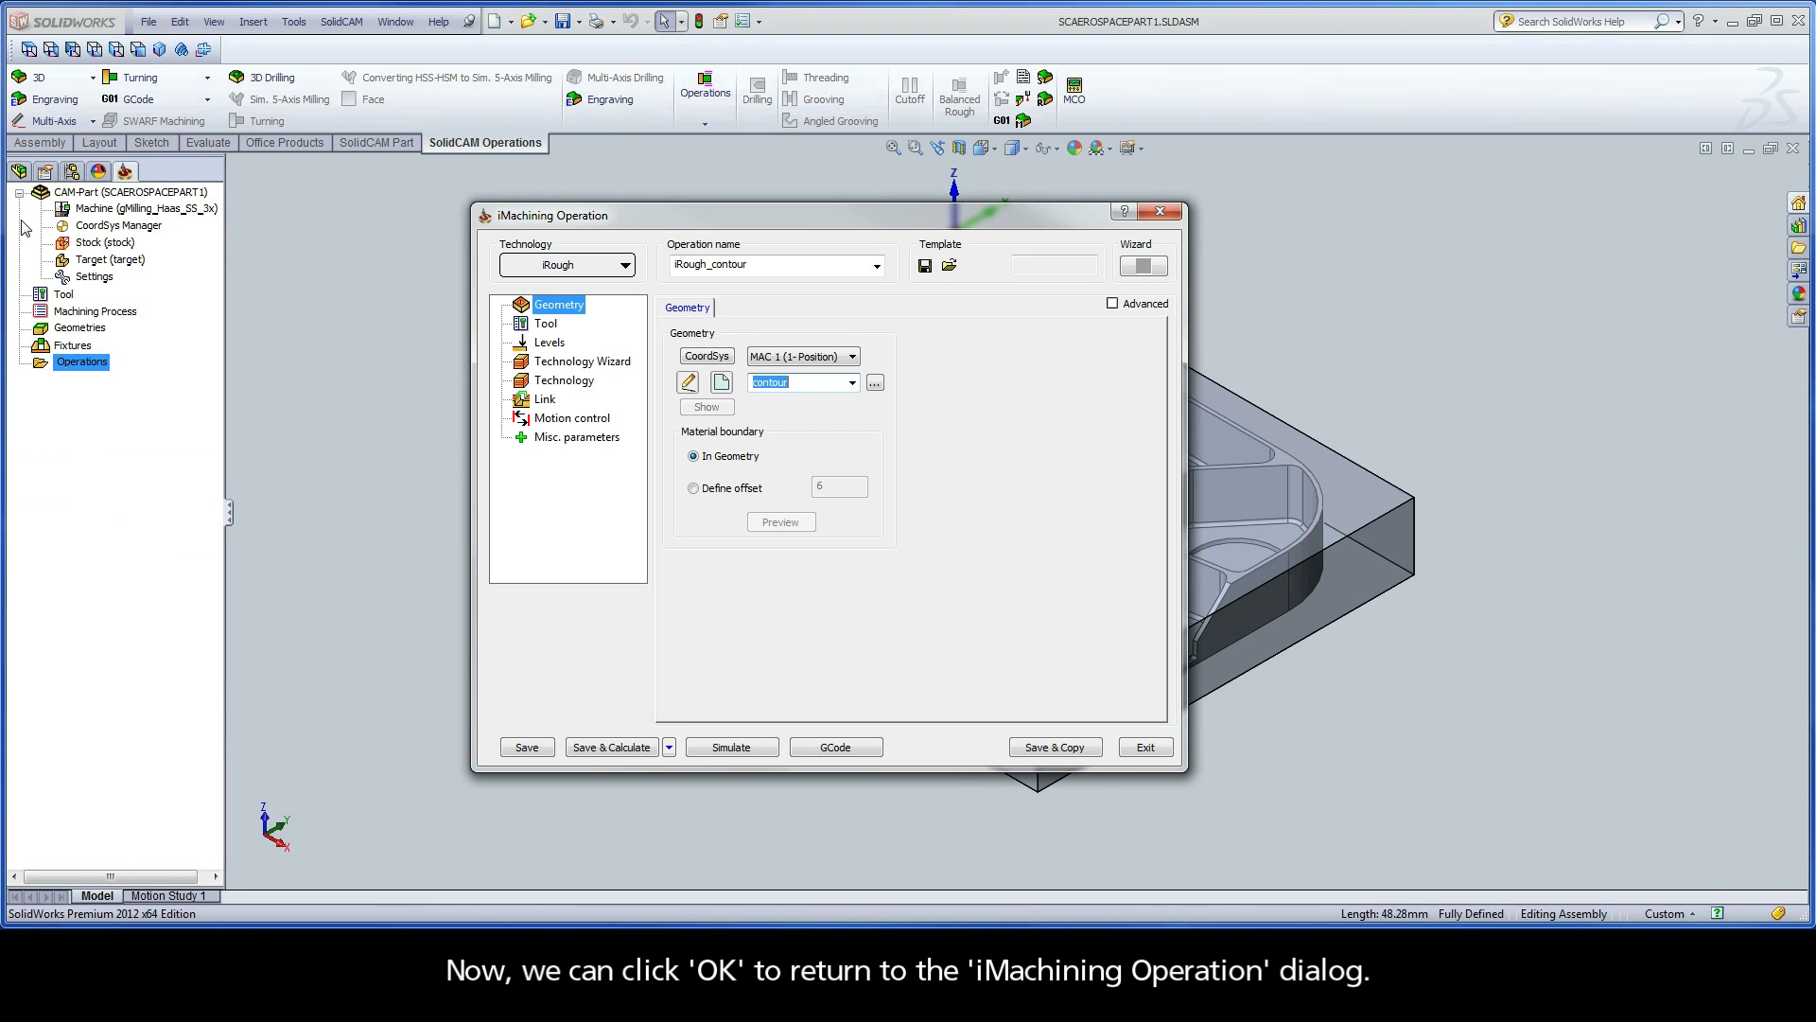
# Step: Add a new 12 mm END MILL with 5 flutes as tool 1 for iRough_contour
pyautogui.click(553, 330)
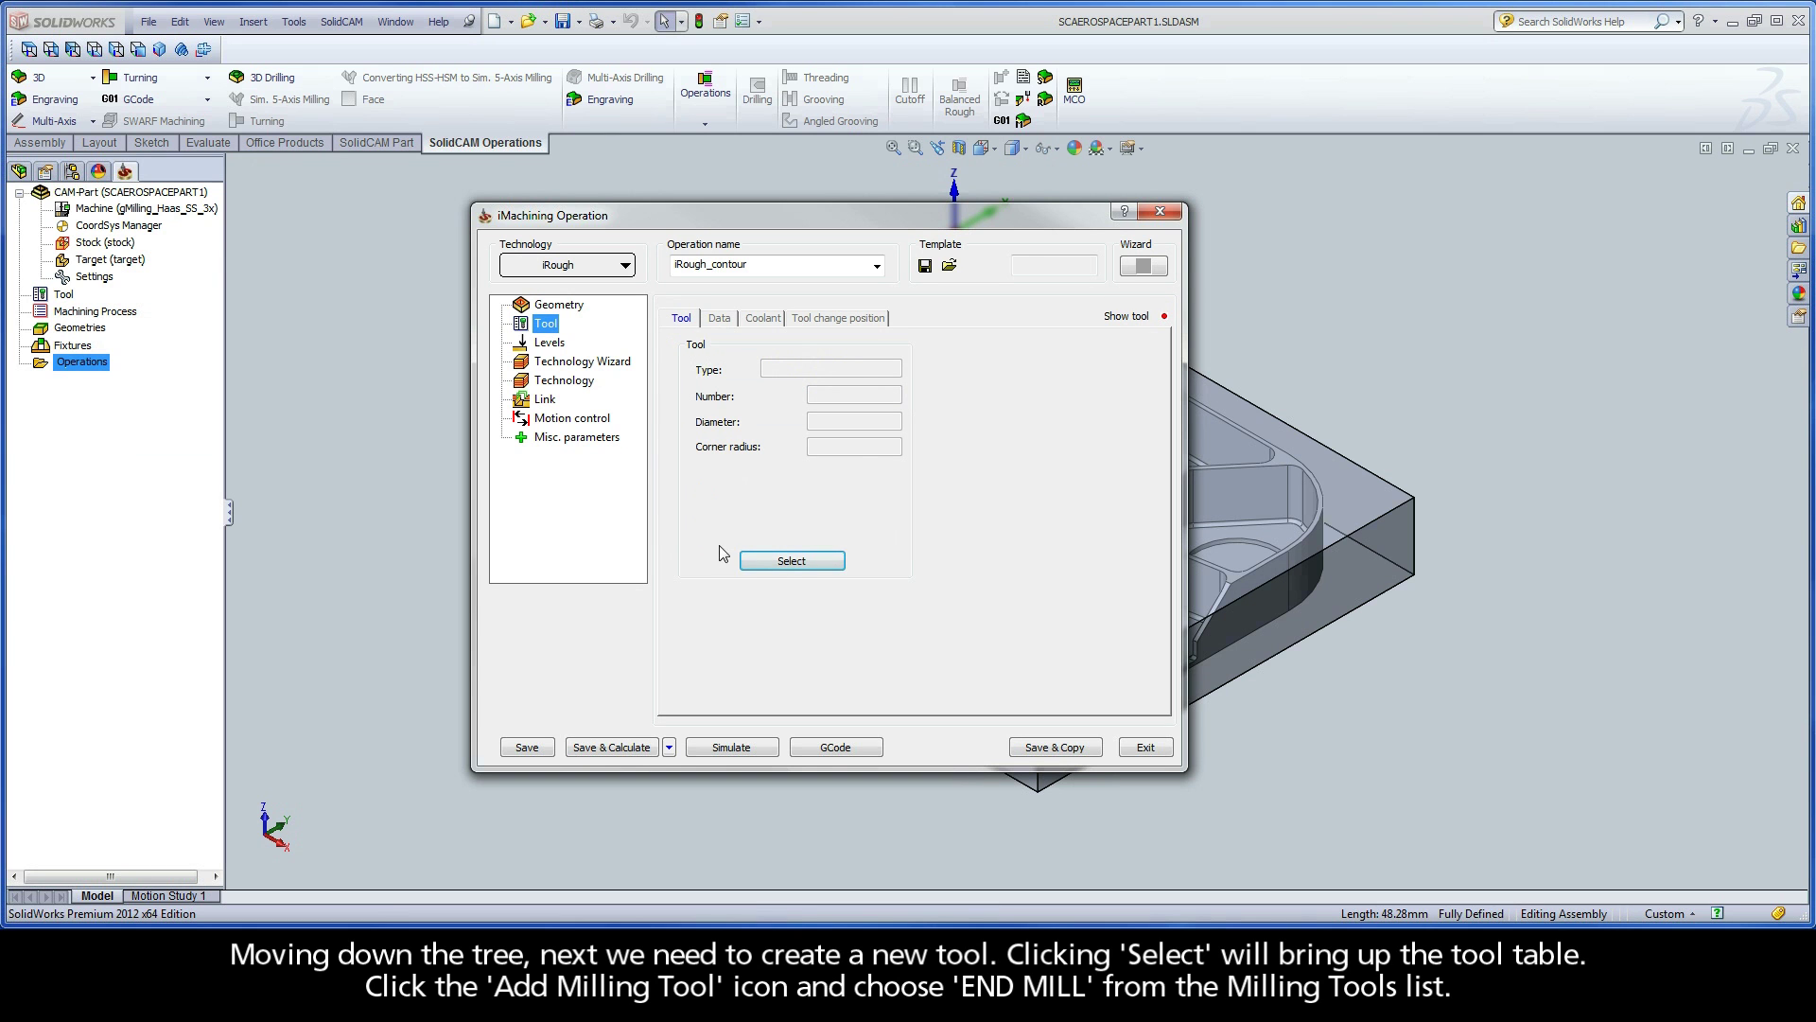
pyautogui.click(795, 568)
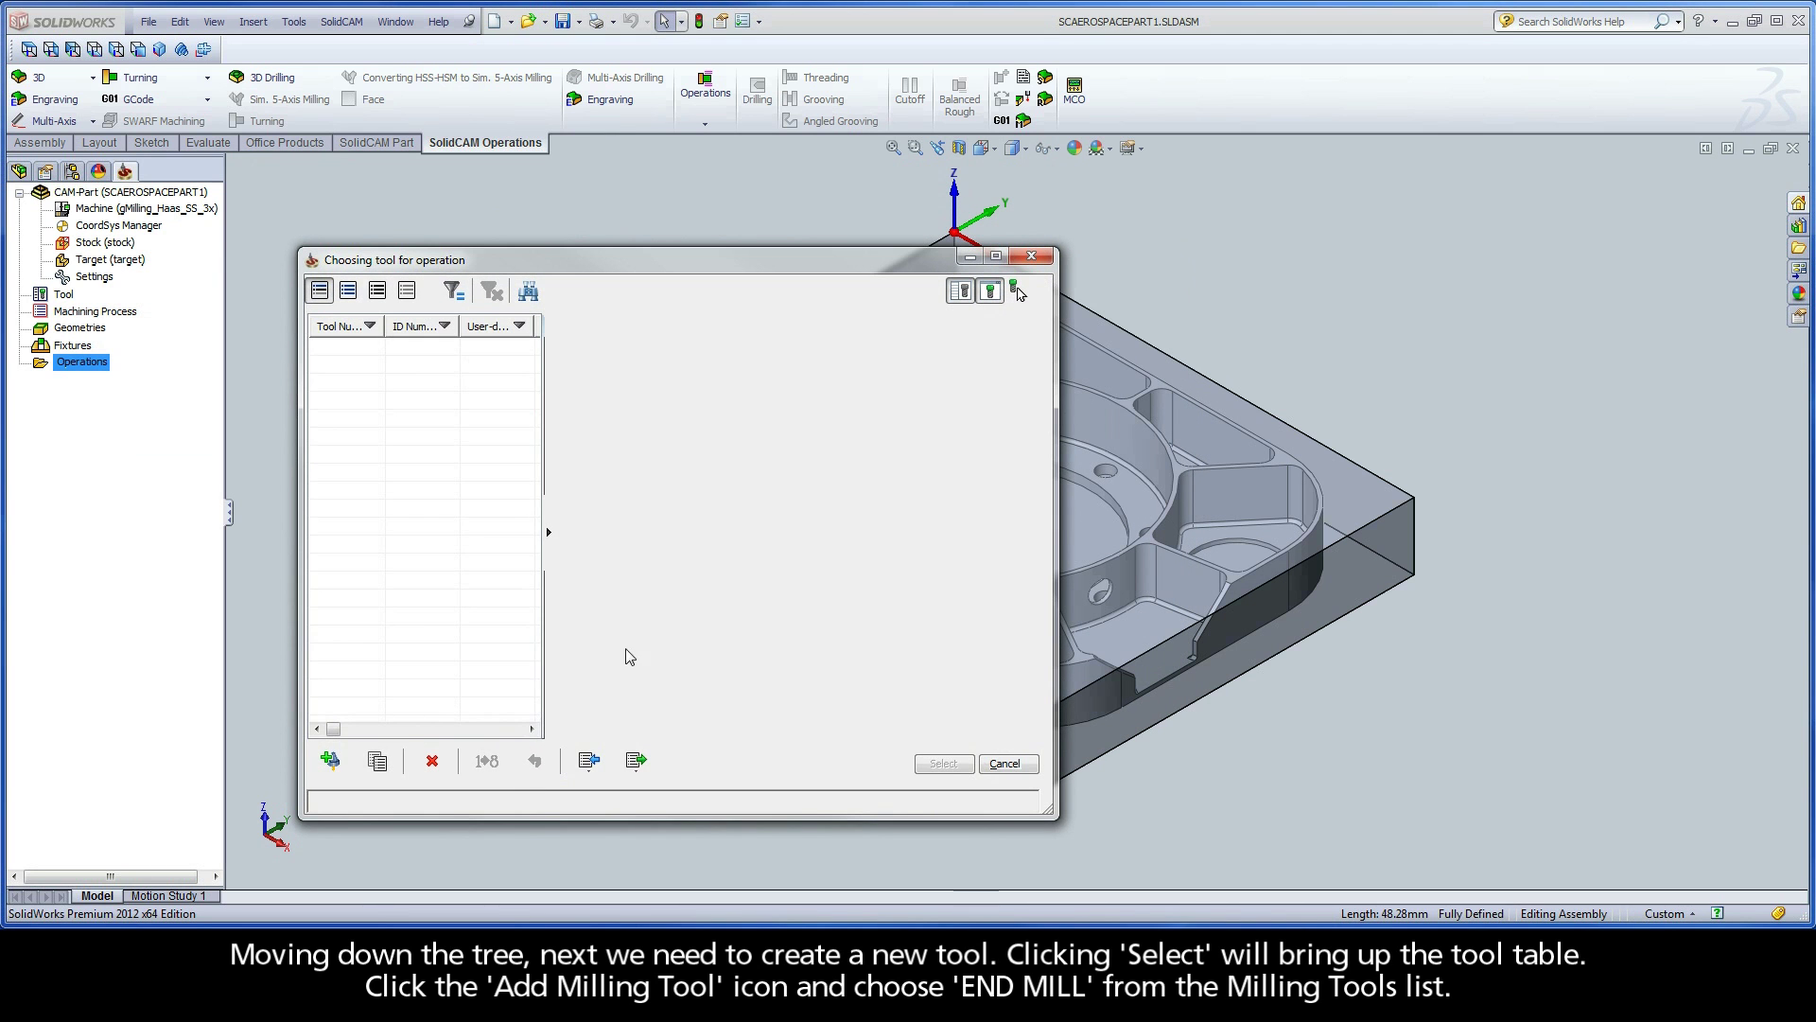
pyautogui.click(330, 763)
pyautogui.click(572, 374)
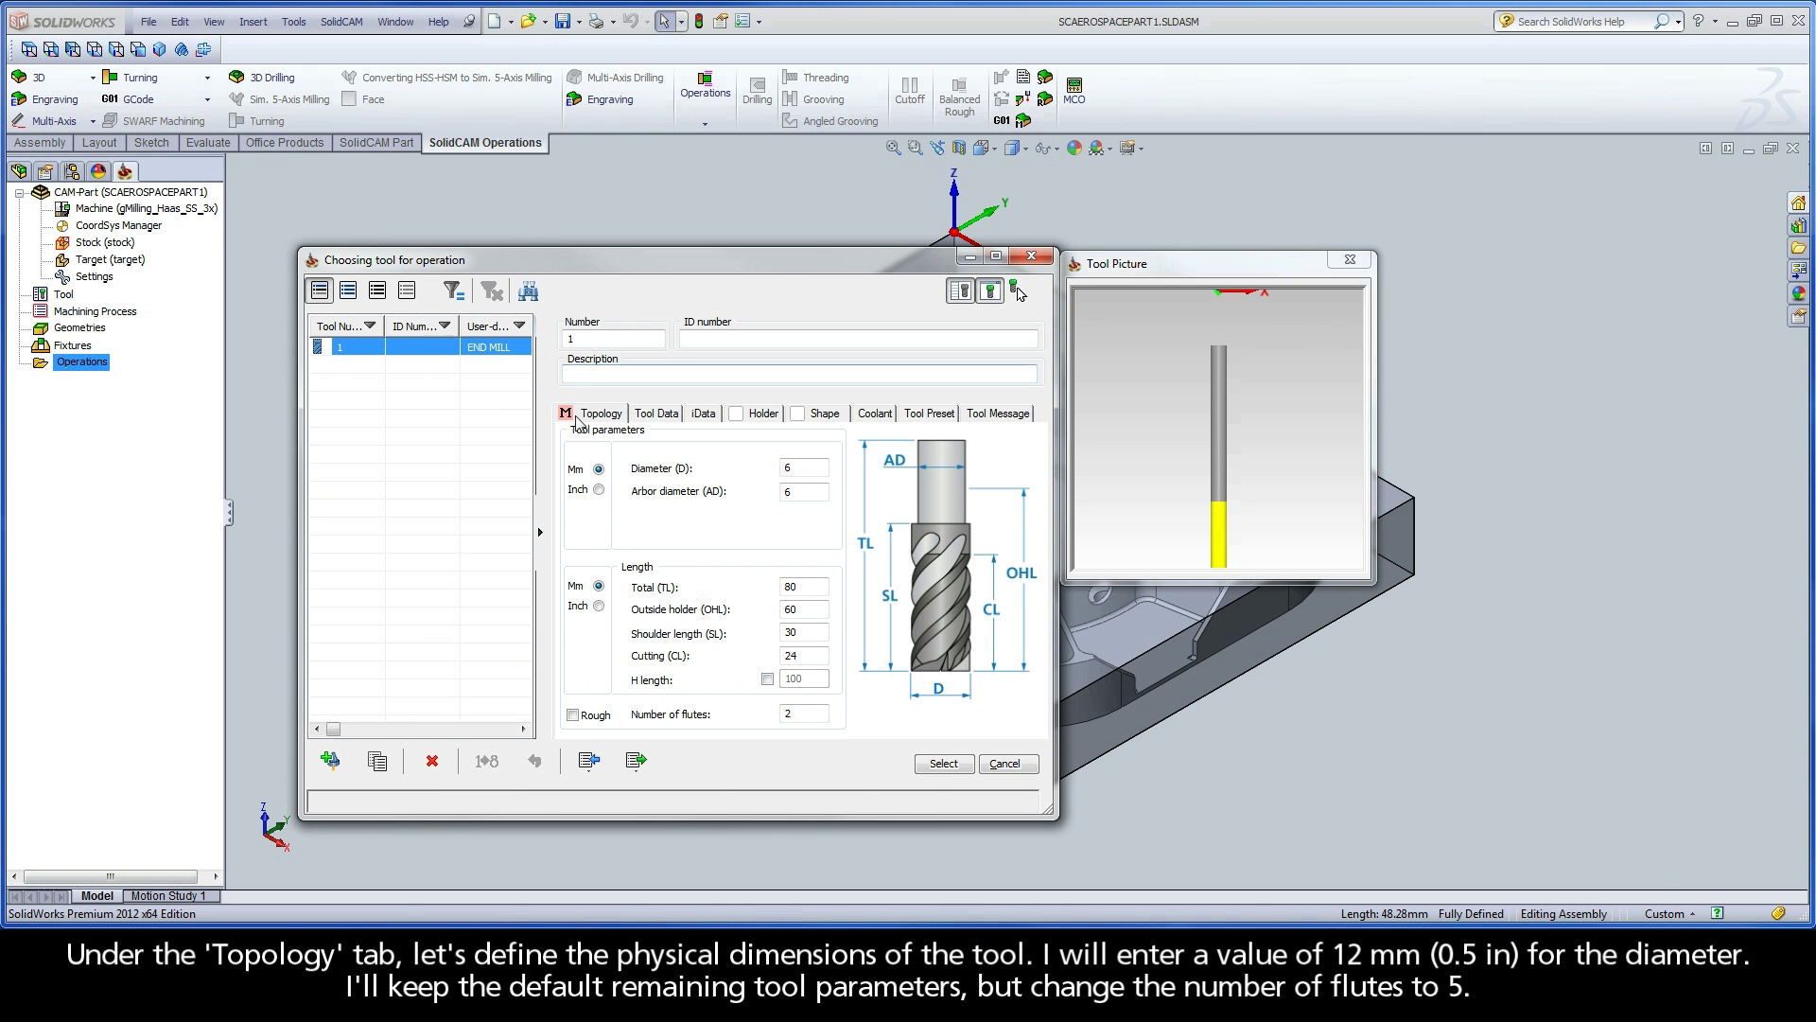
pyautogui.click(799, 468)
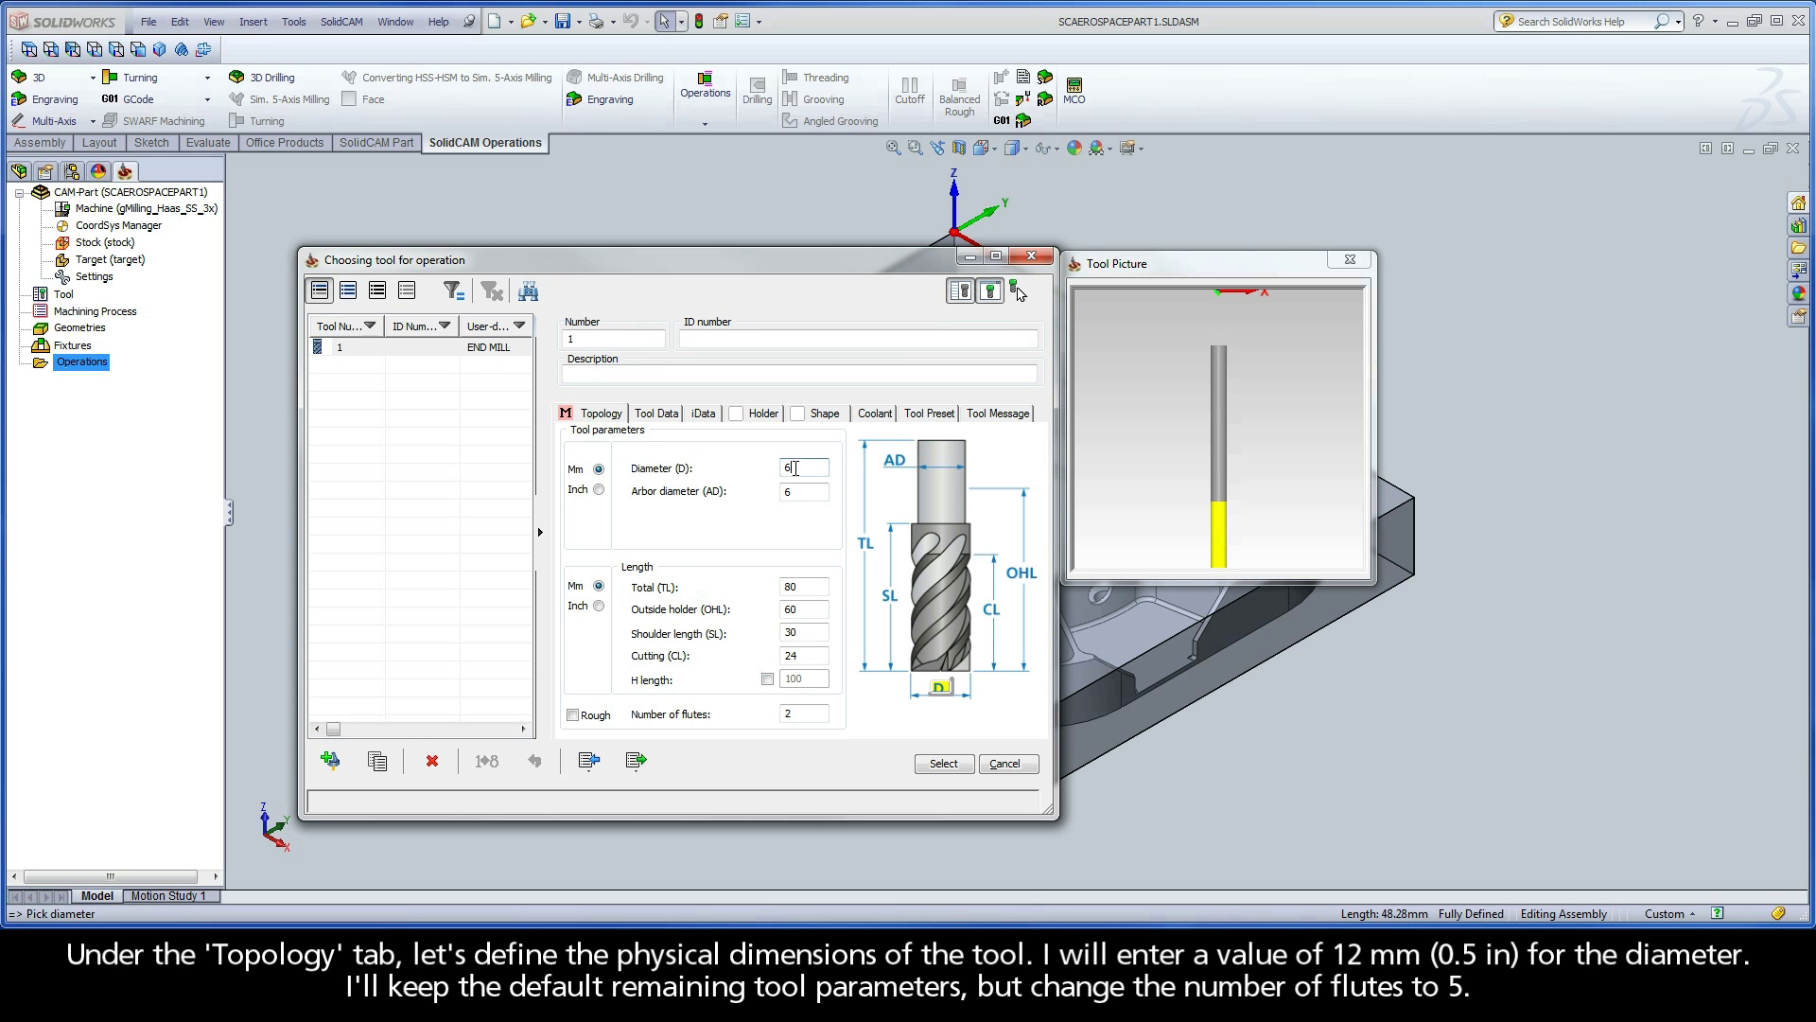
pyautogui.write('12')
pyautogui.press('Tab')
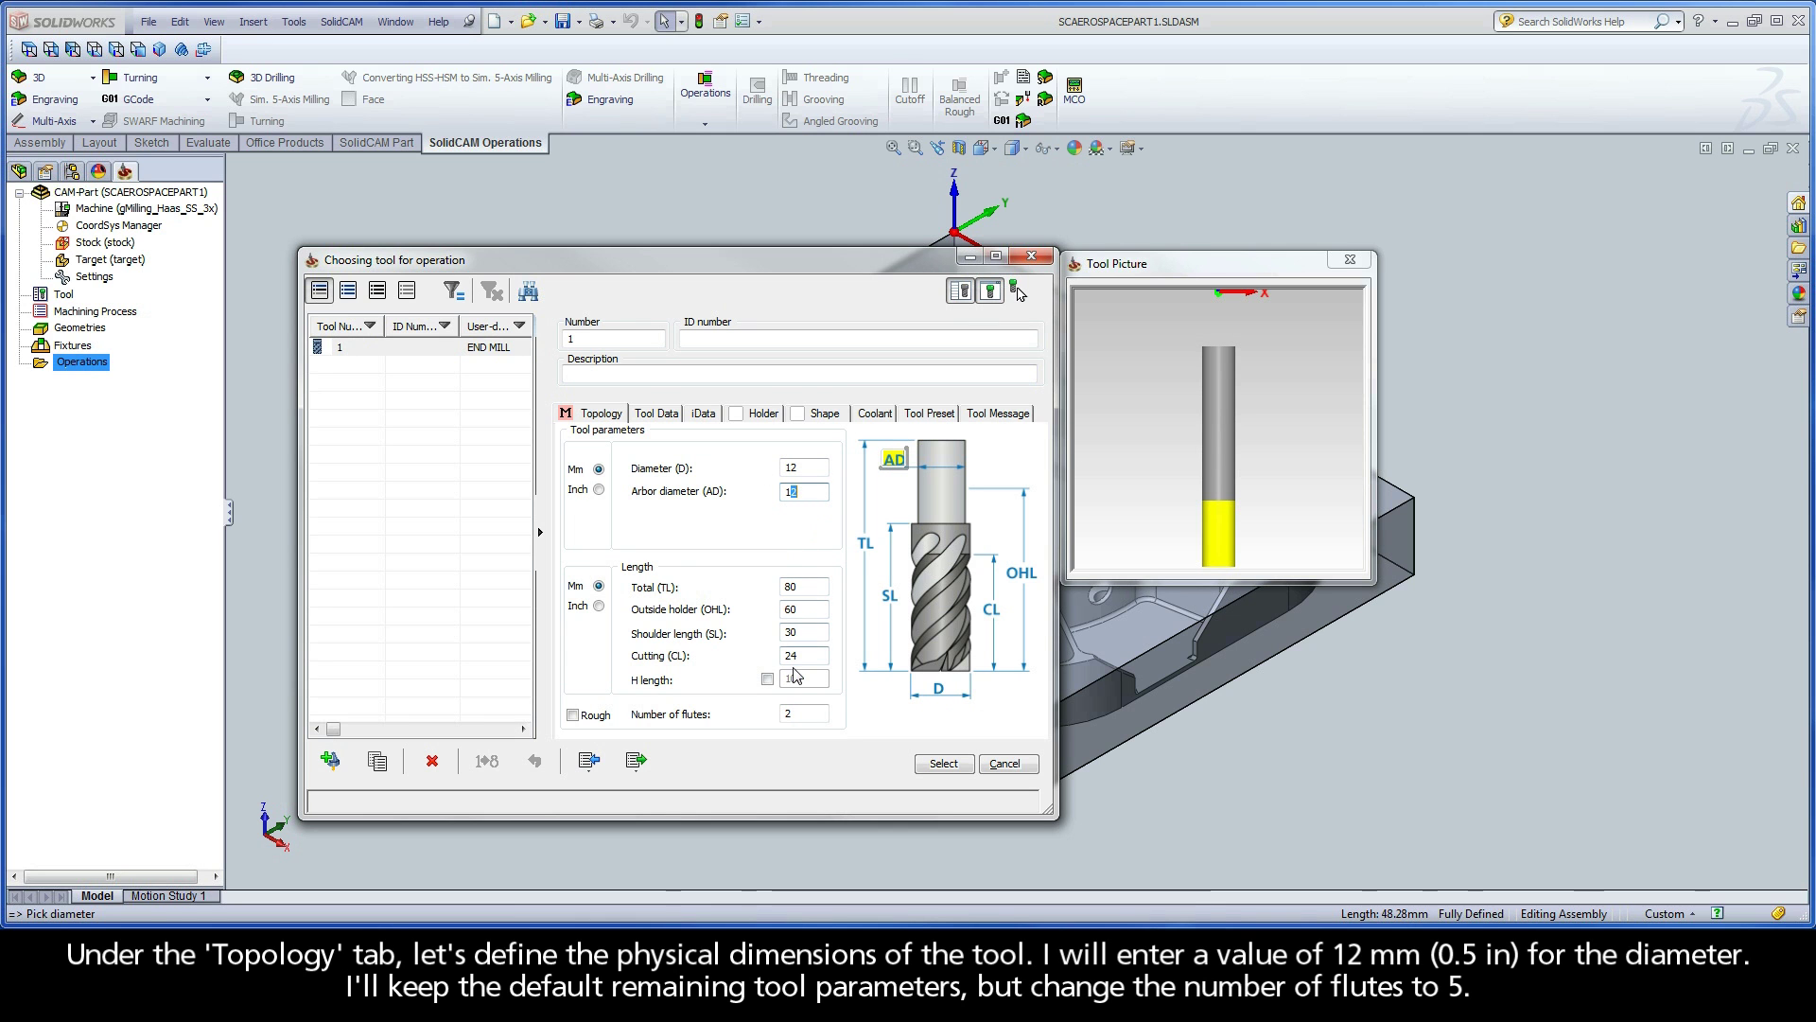
pyautogui.doubleClick(797, 713)
pyautogui.write('5')
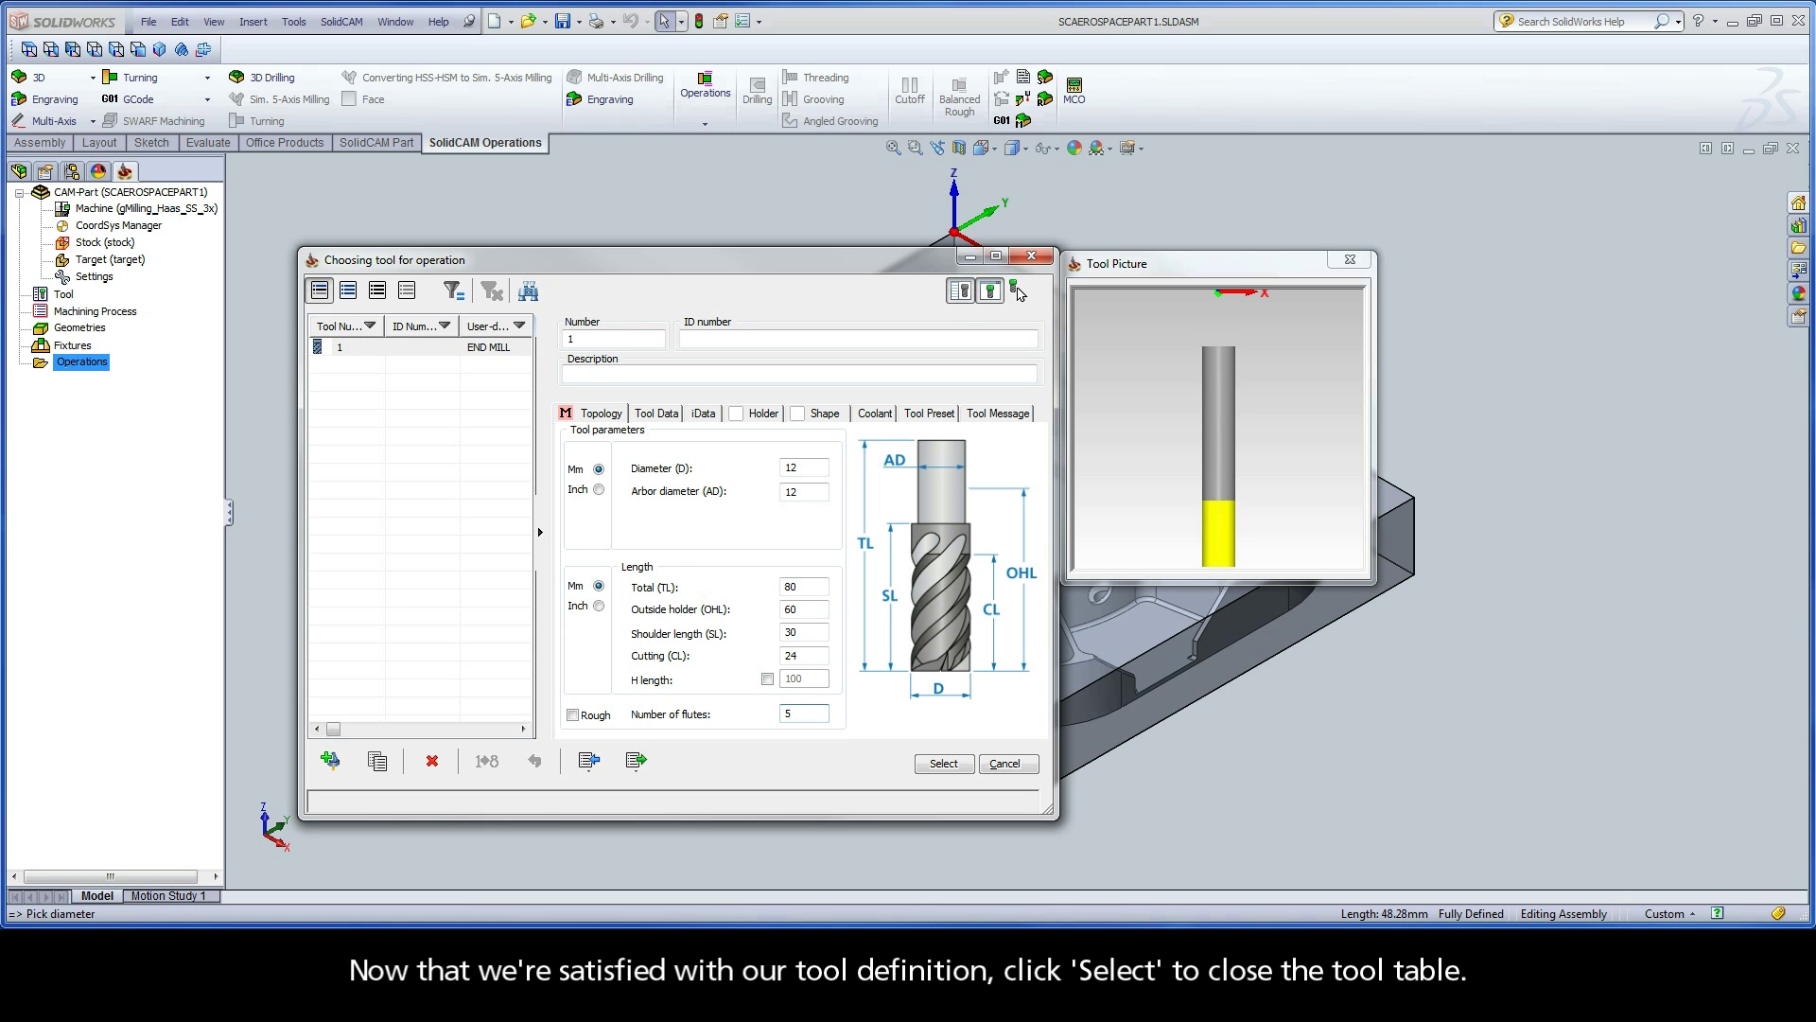
pyautogui.click(948, 767)
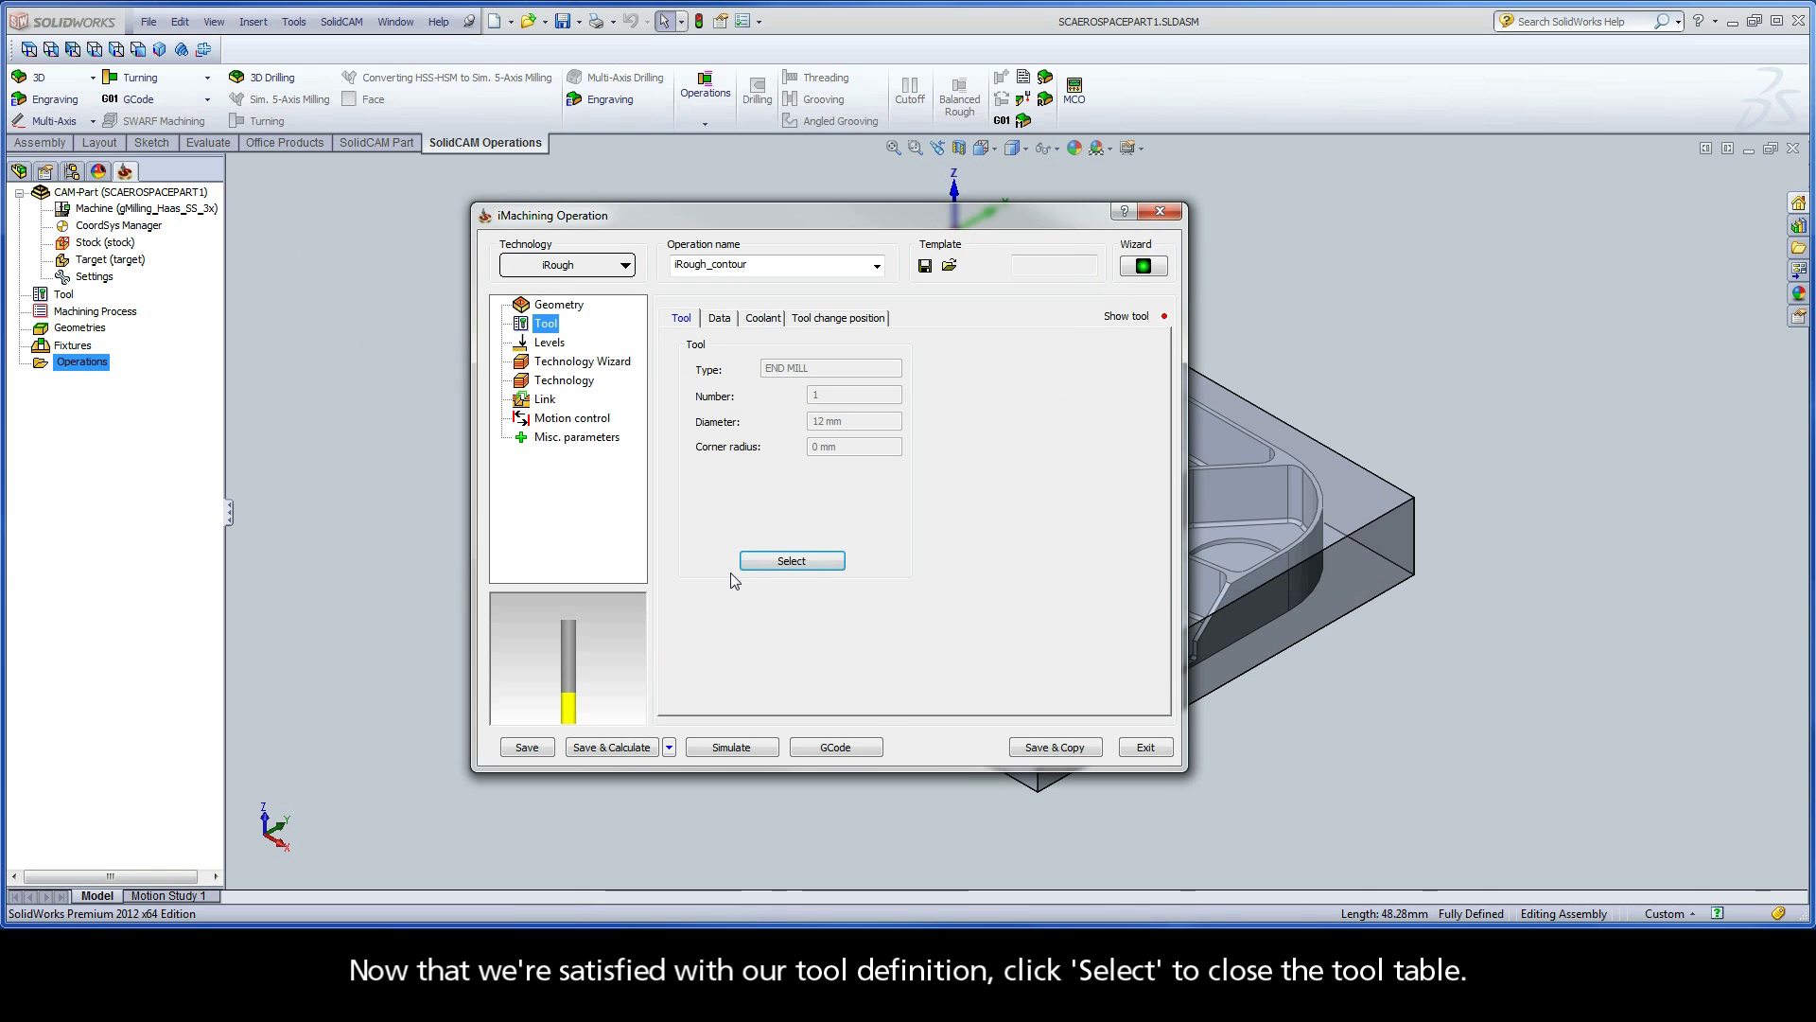
# Step: Pick the stock top face for upper level 0 and the pocket's lower edge for depth 30.417
pyautogui.click(551, 343)
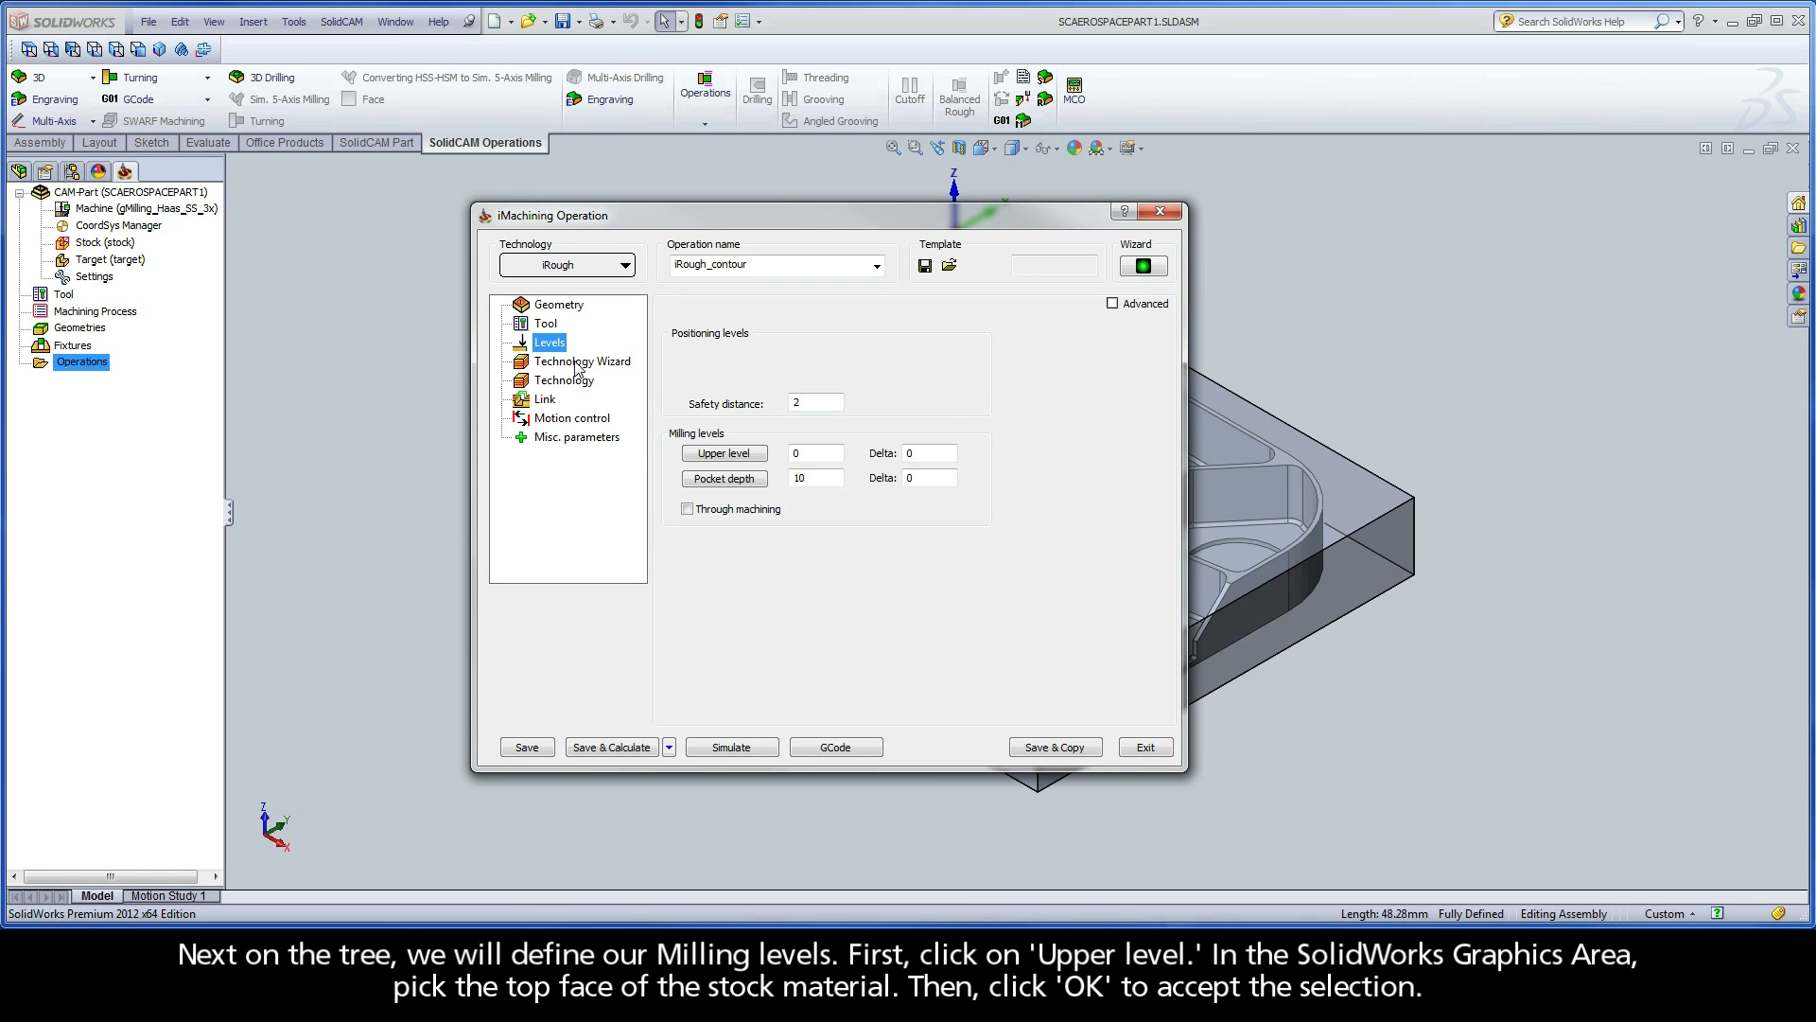
pyautogui.click(724, 452)
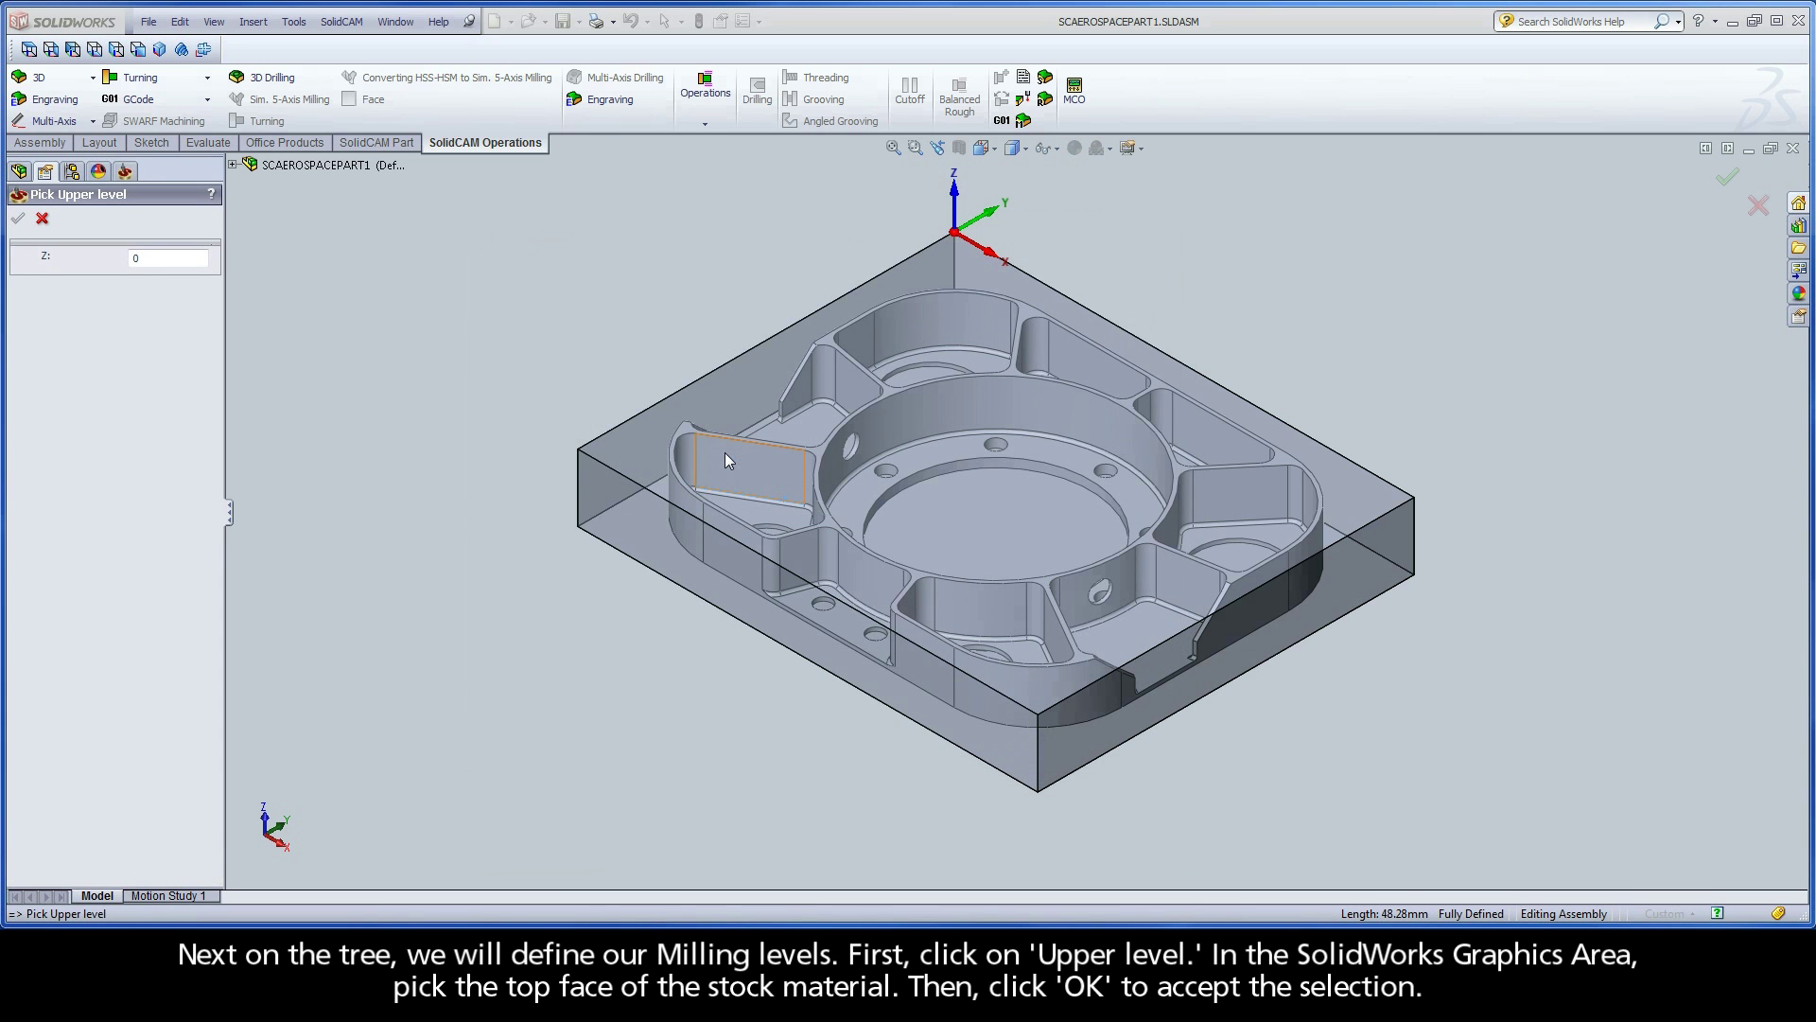
pyautogui.click(626, 444)
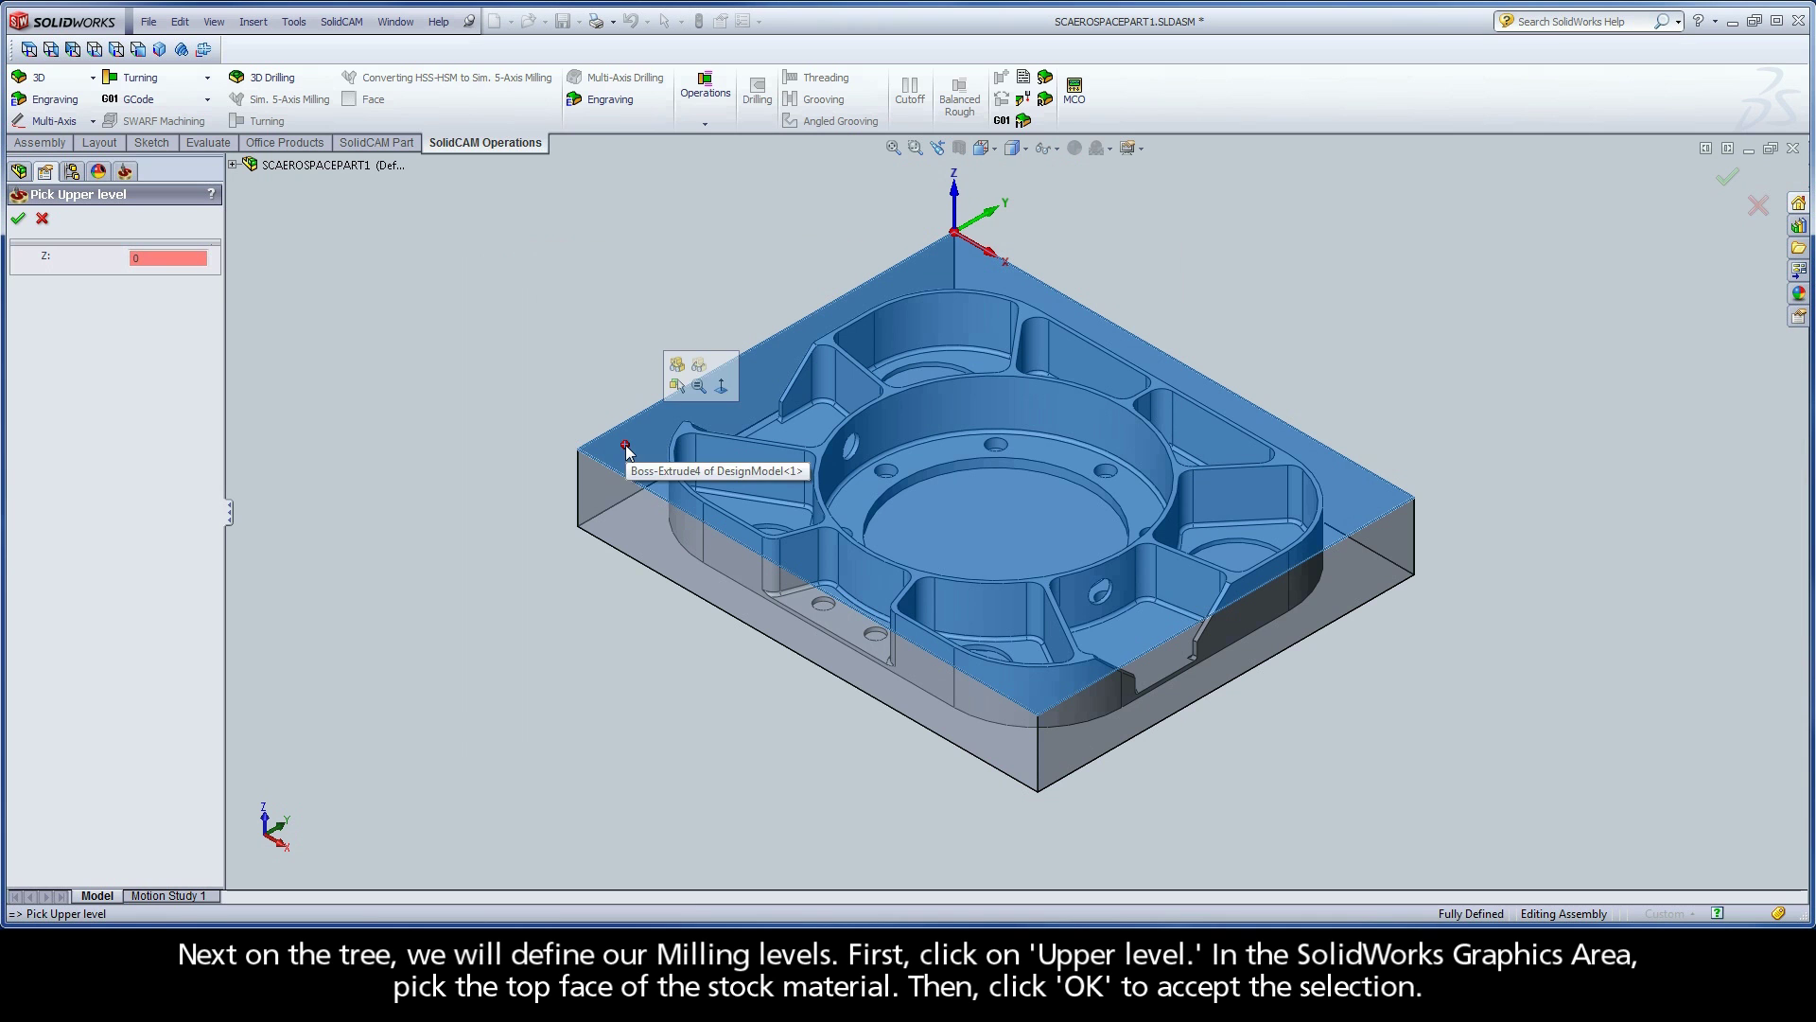
pyautogui.click(18, 218)
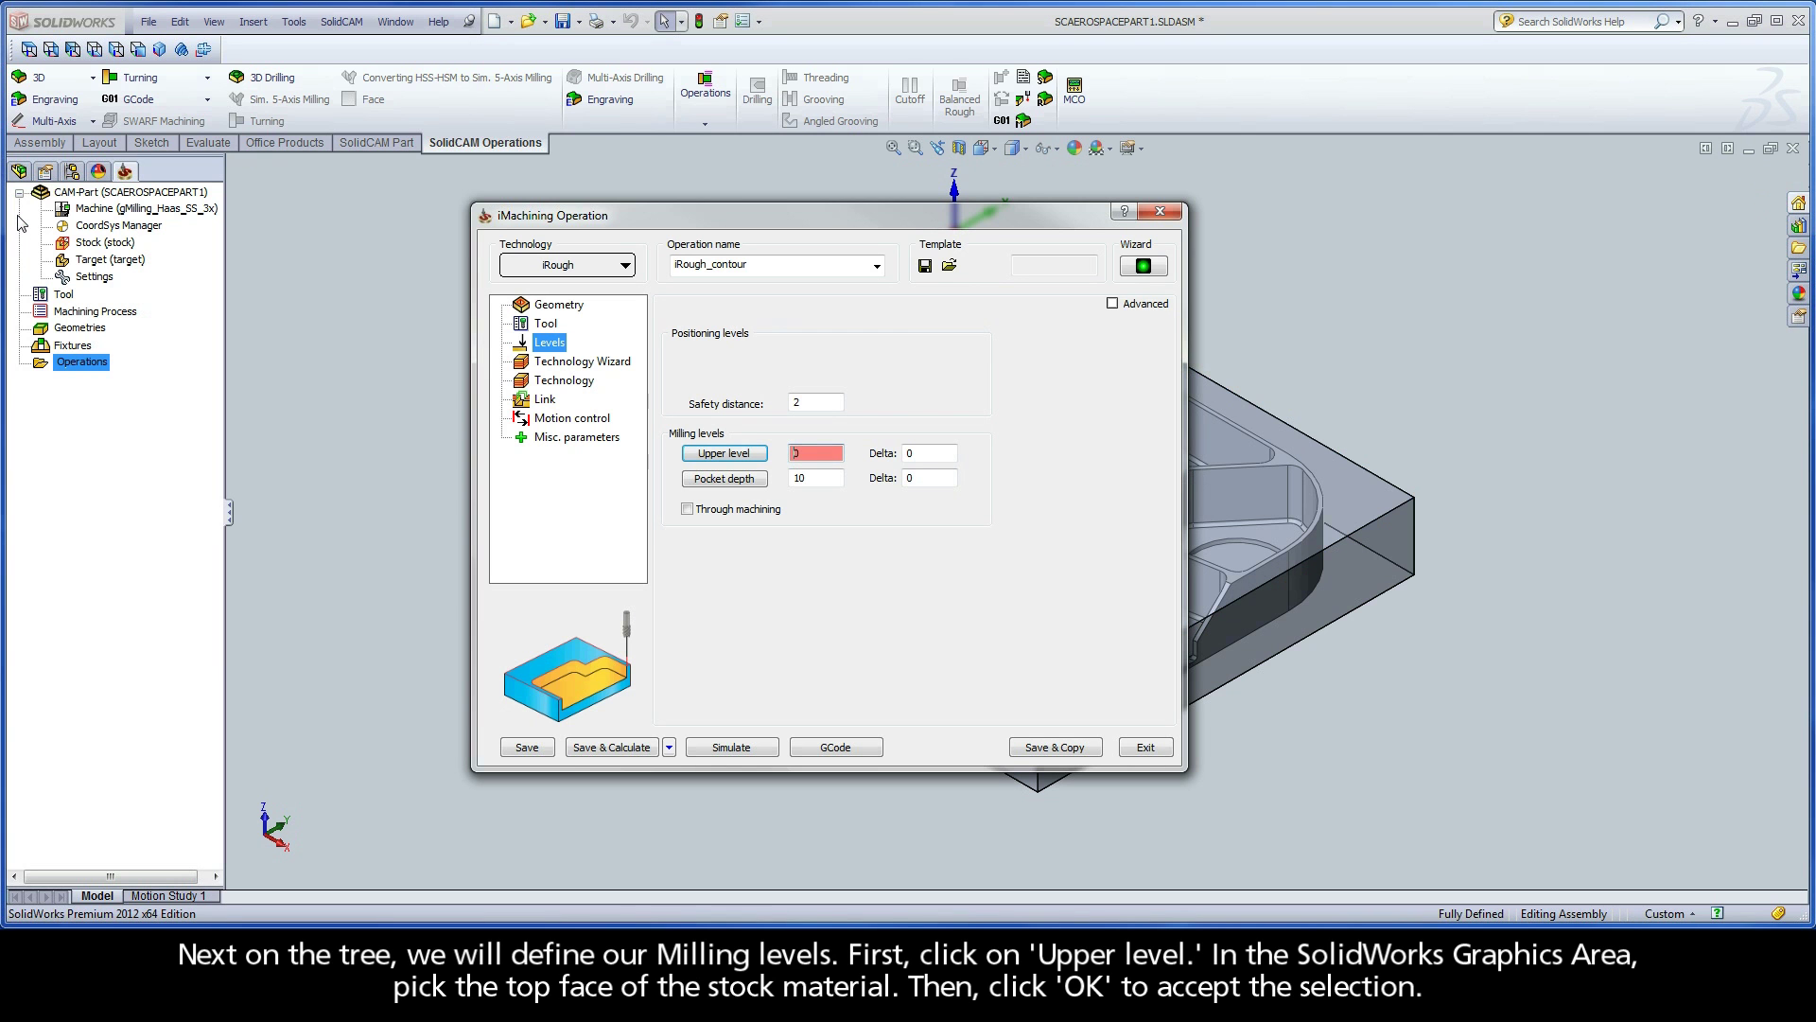
pyautogui.click(721, 476)
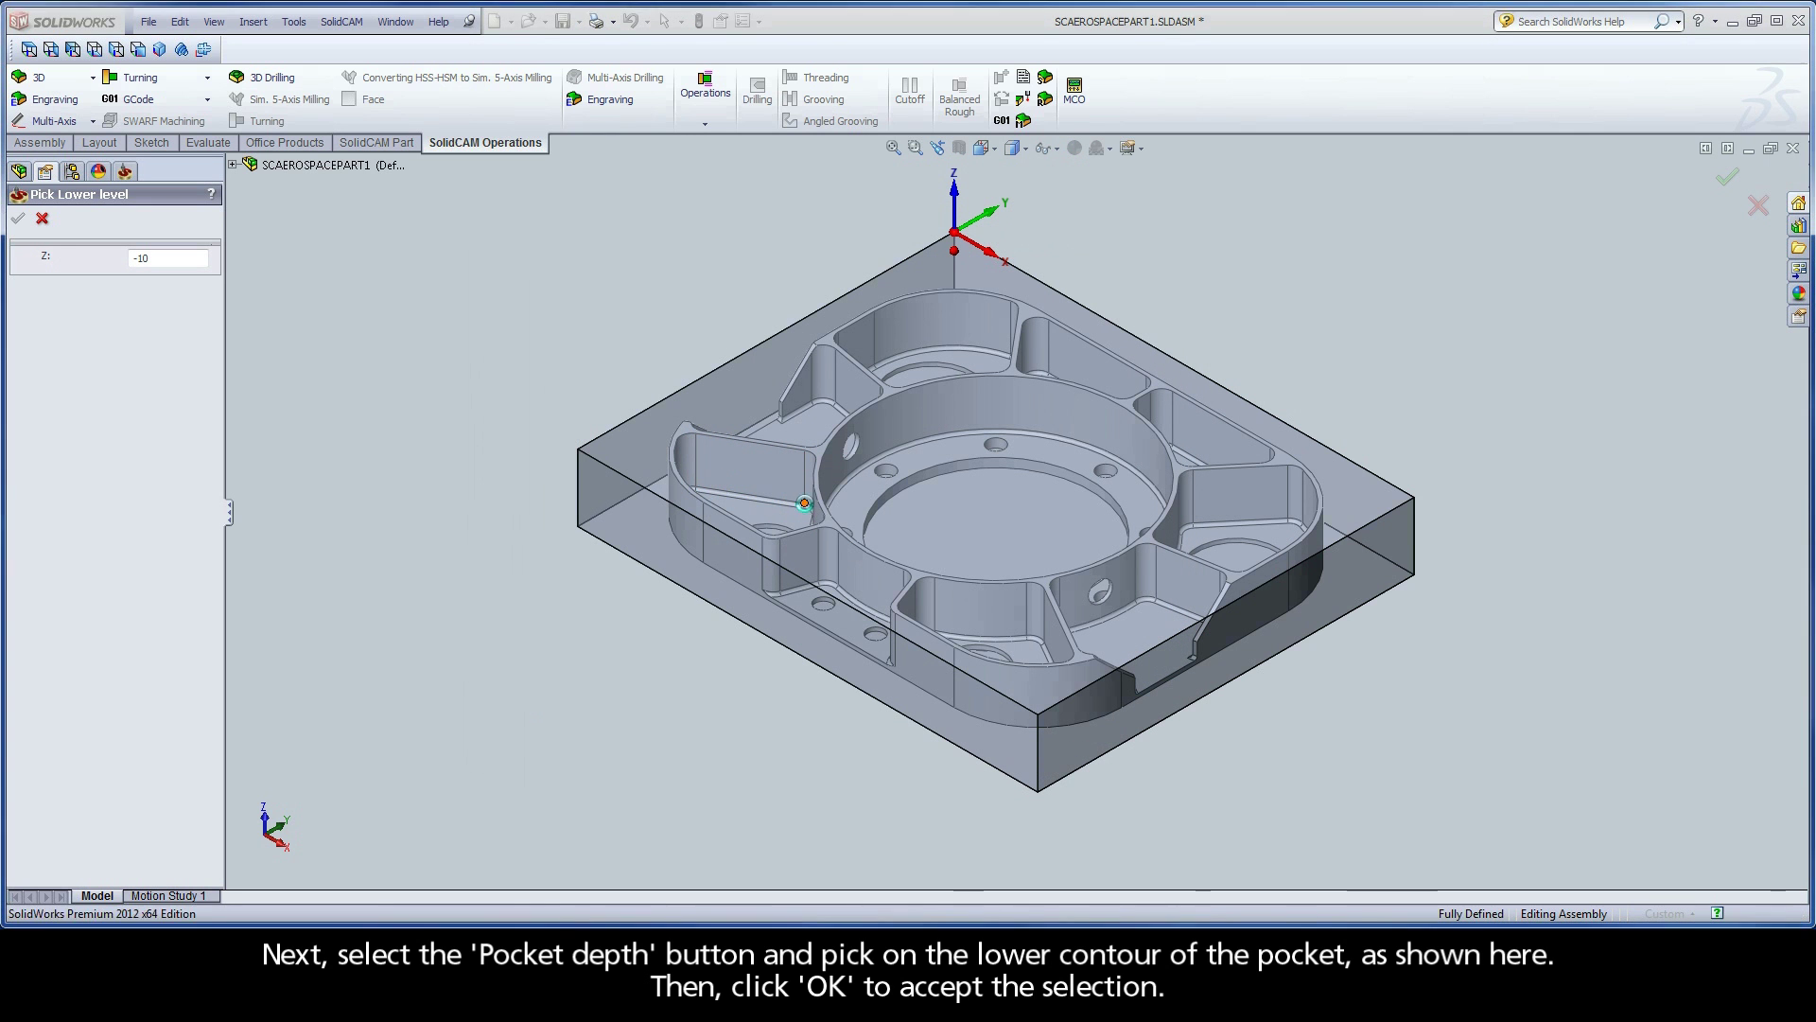
pyautogui.click(804, 503)
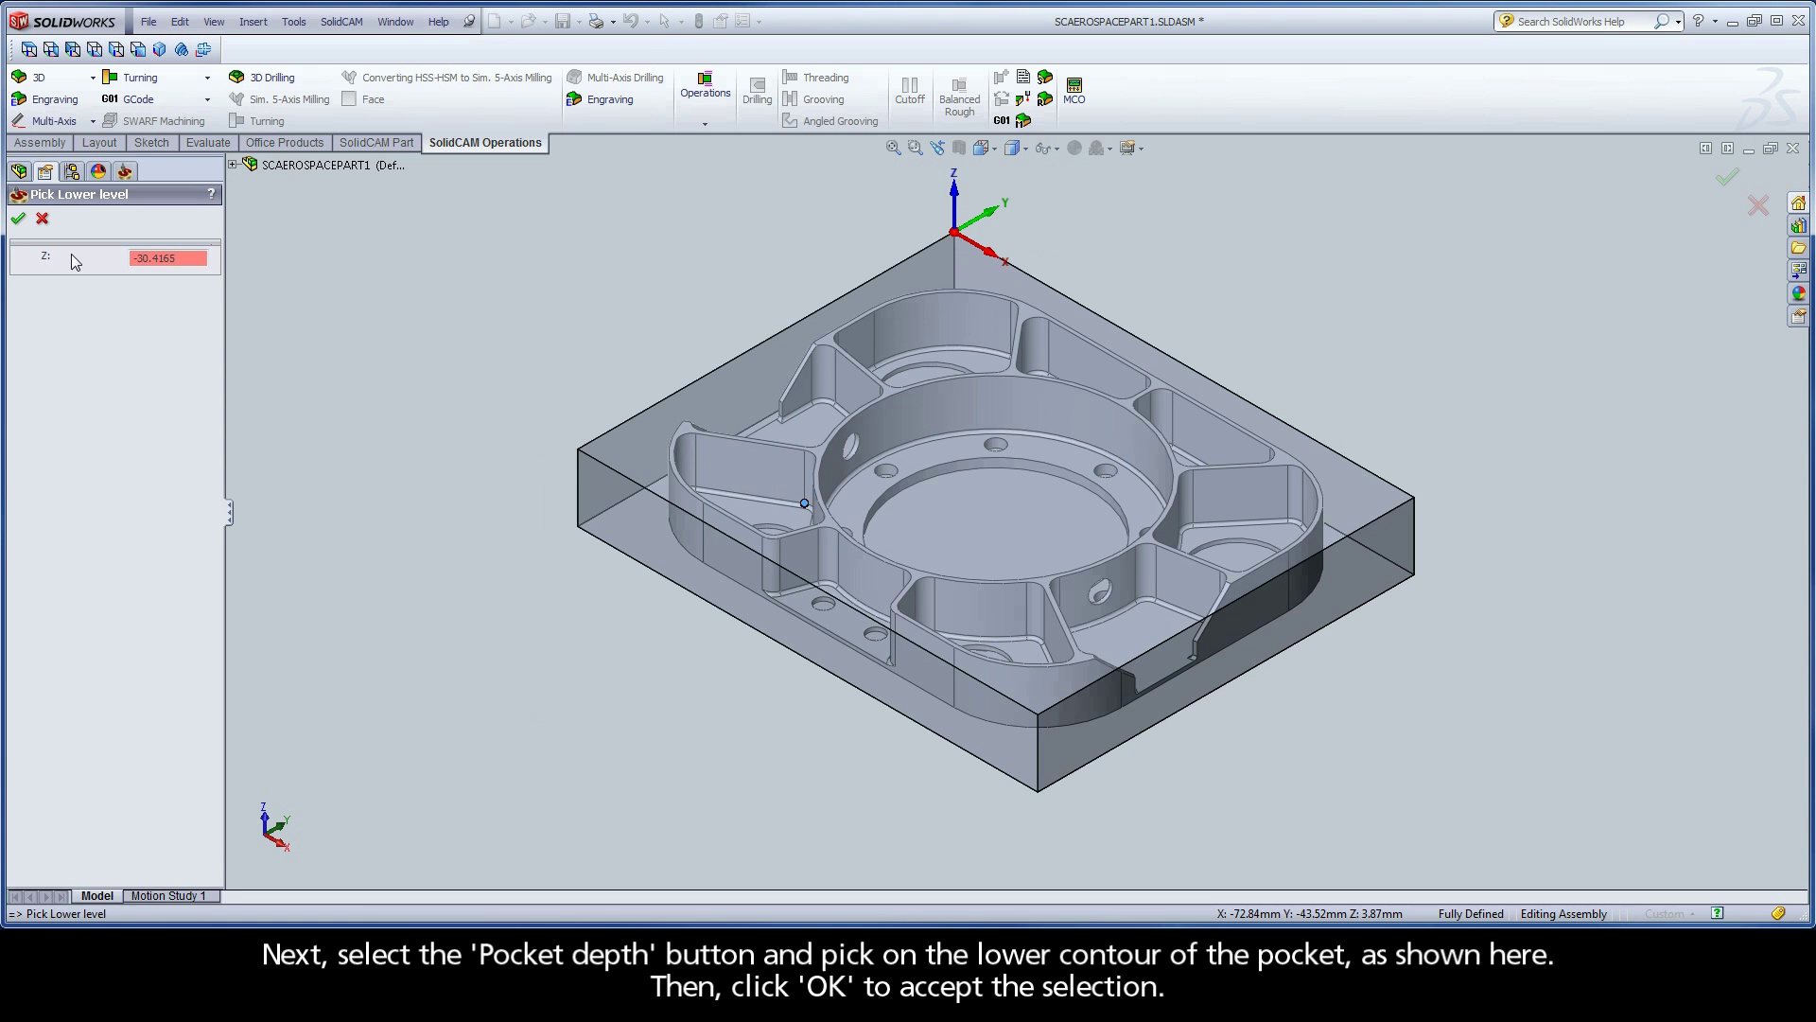
pyautogui.click(18, 221)
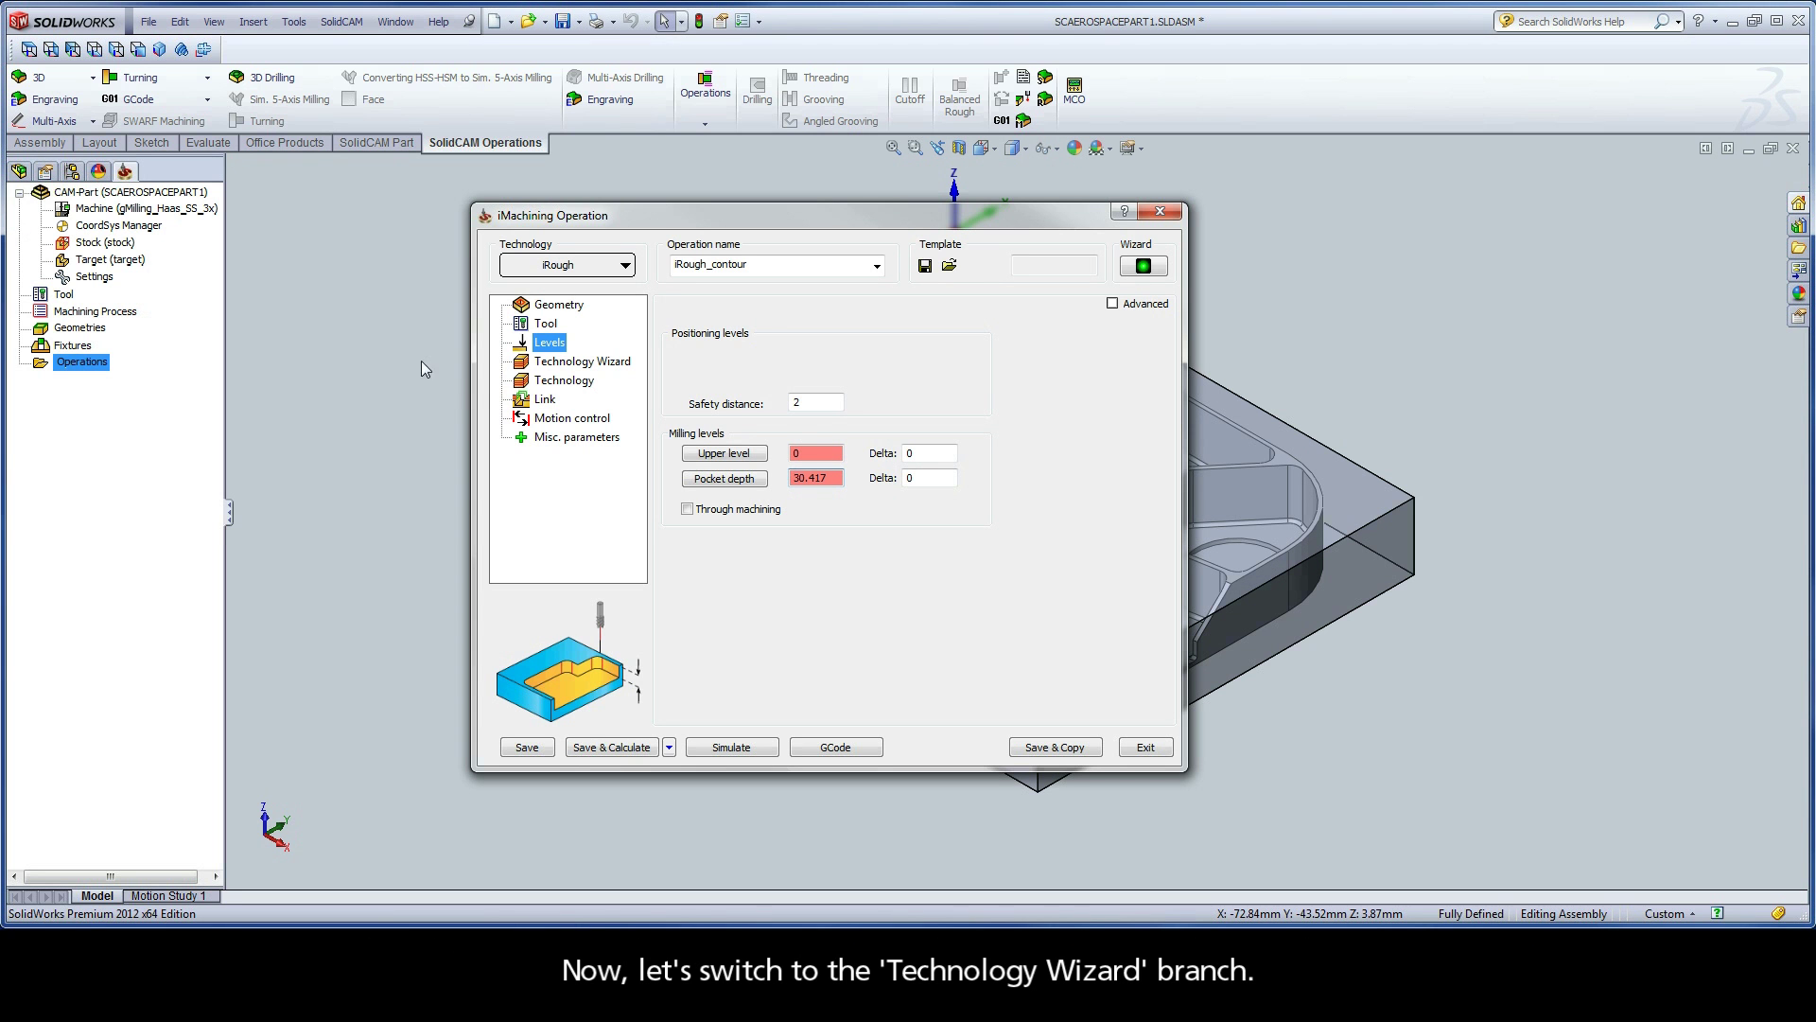
# Step: Check the Technology Wizard cutting conditions, then save and calculate iRough_contour under MAC 1
pyautogui.click(591, 369)
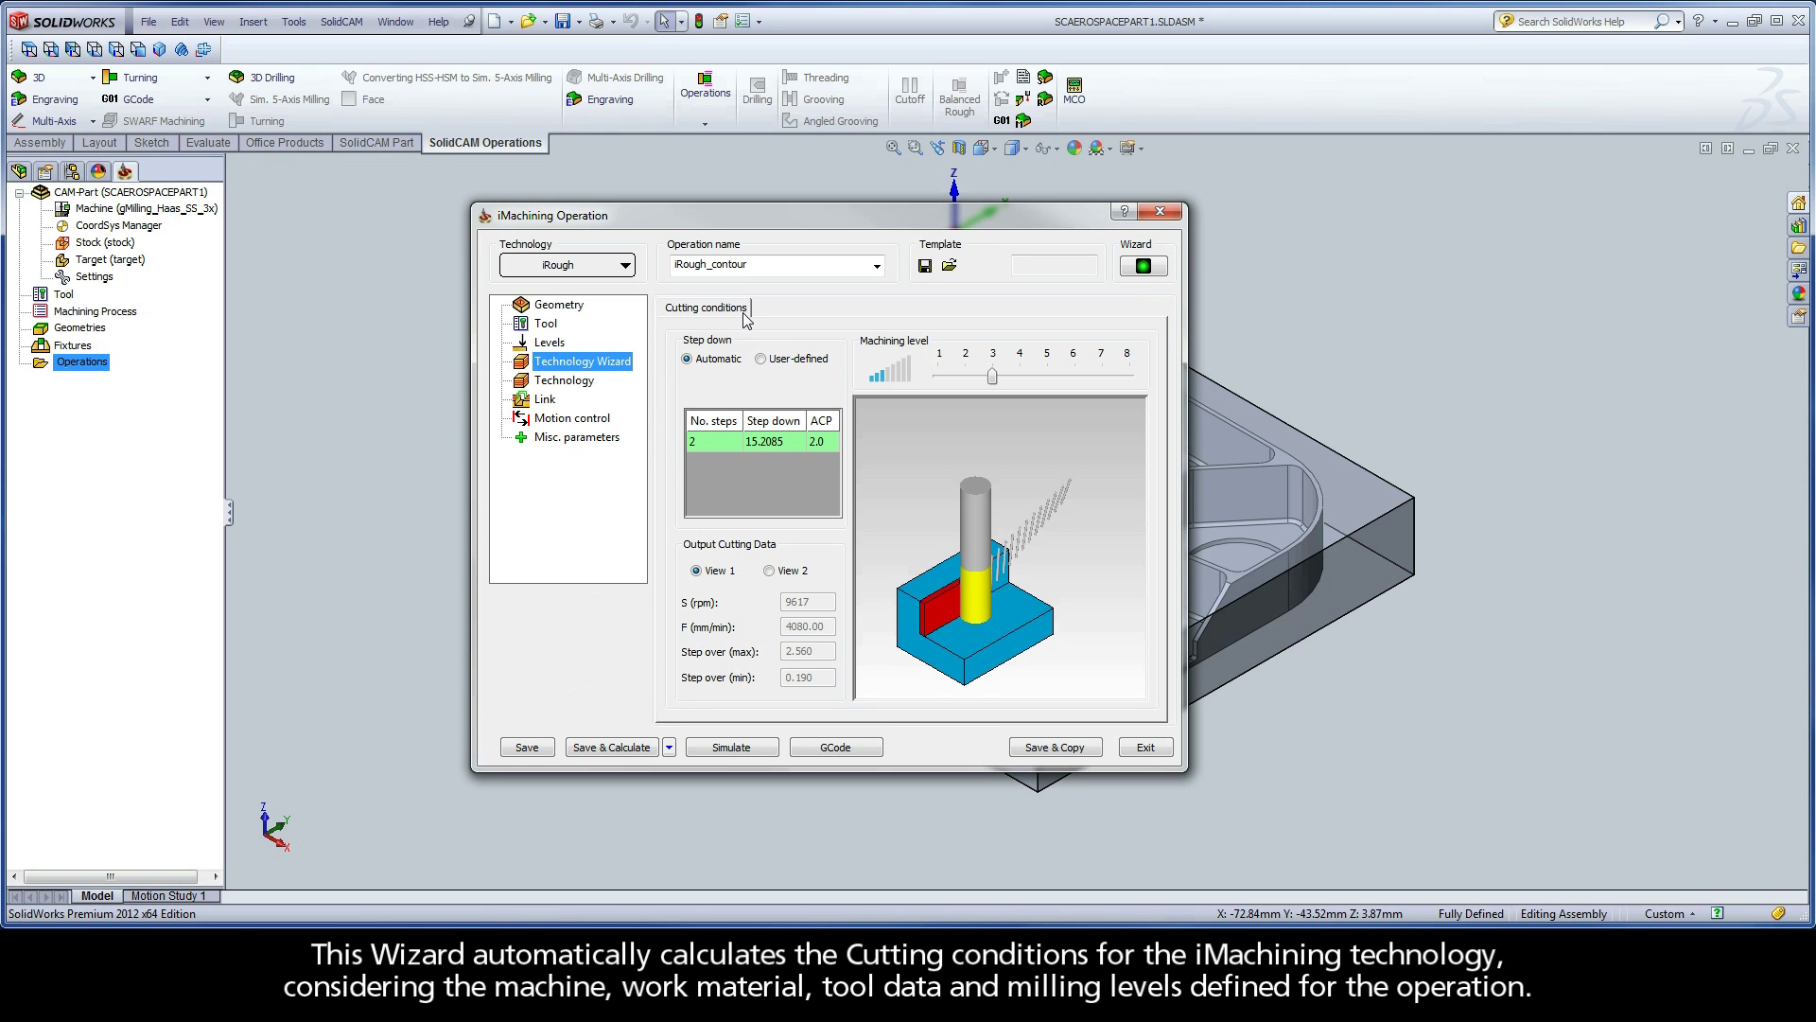
pyautogui.click(605, 748)
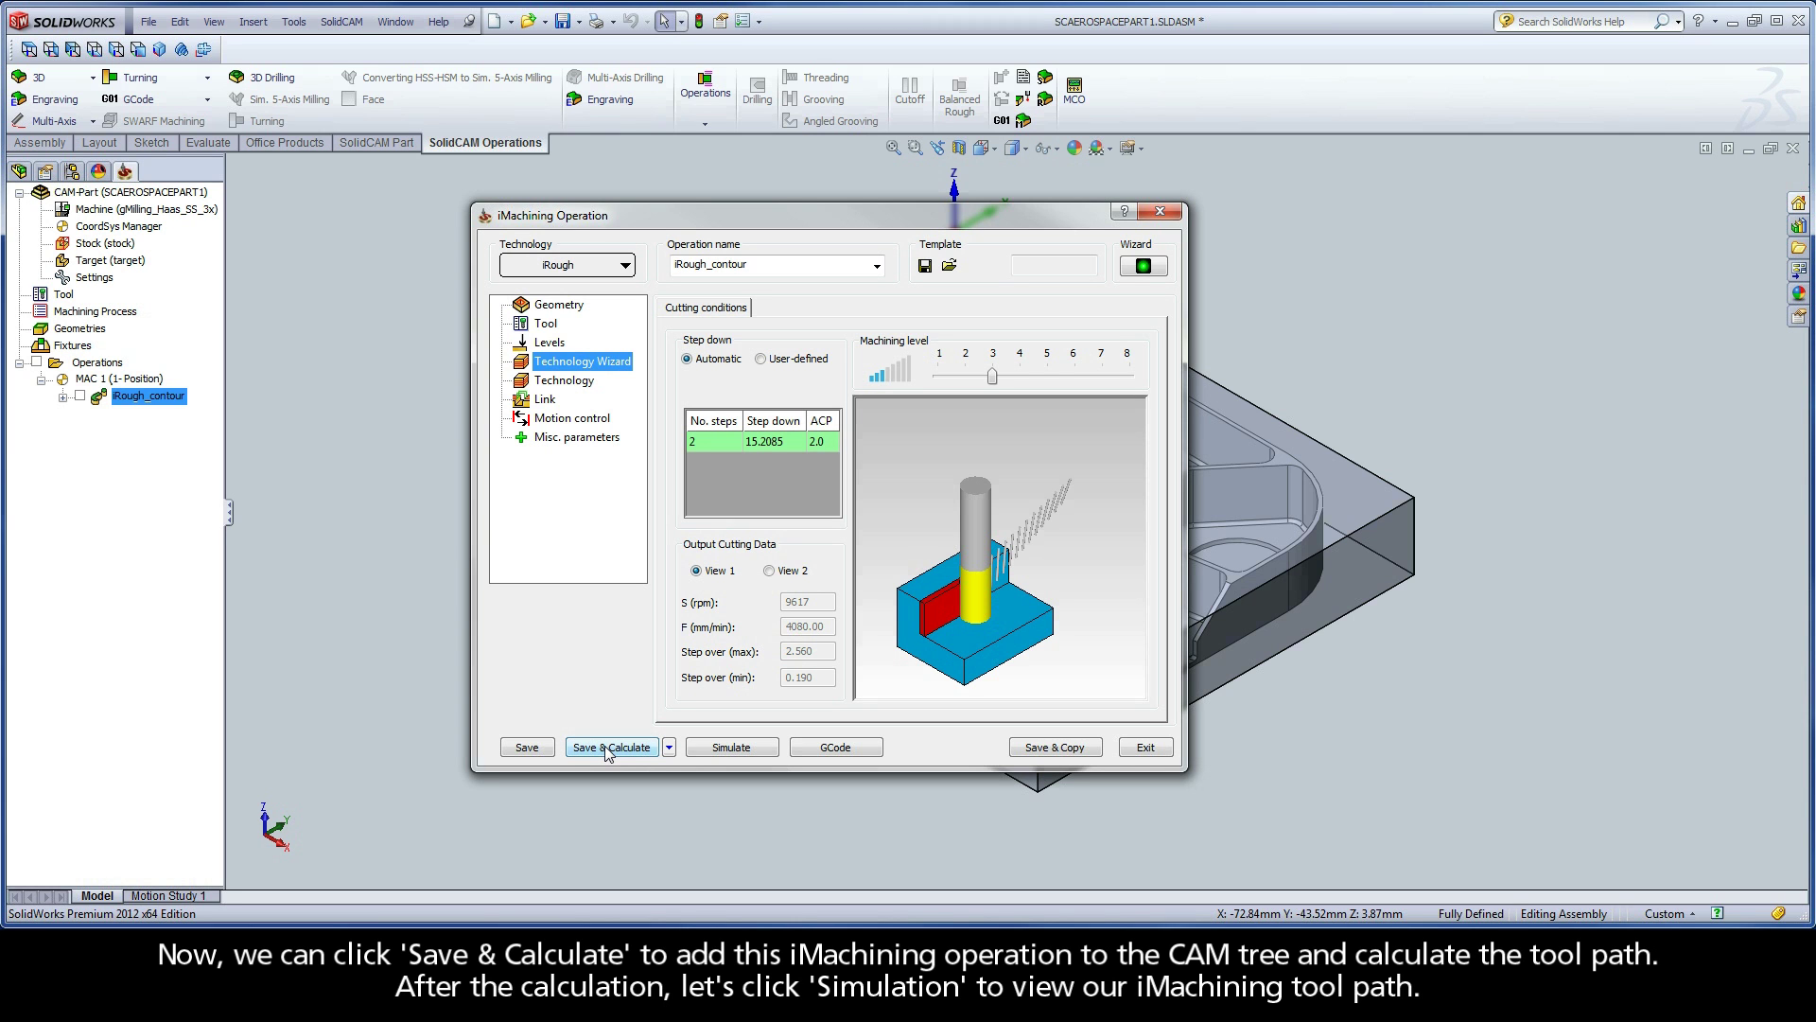
# Step: Play the Host CAD tool path simulation of iRough_contour at a reduced simulation speed
pyautogui.click(728, 748)
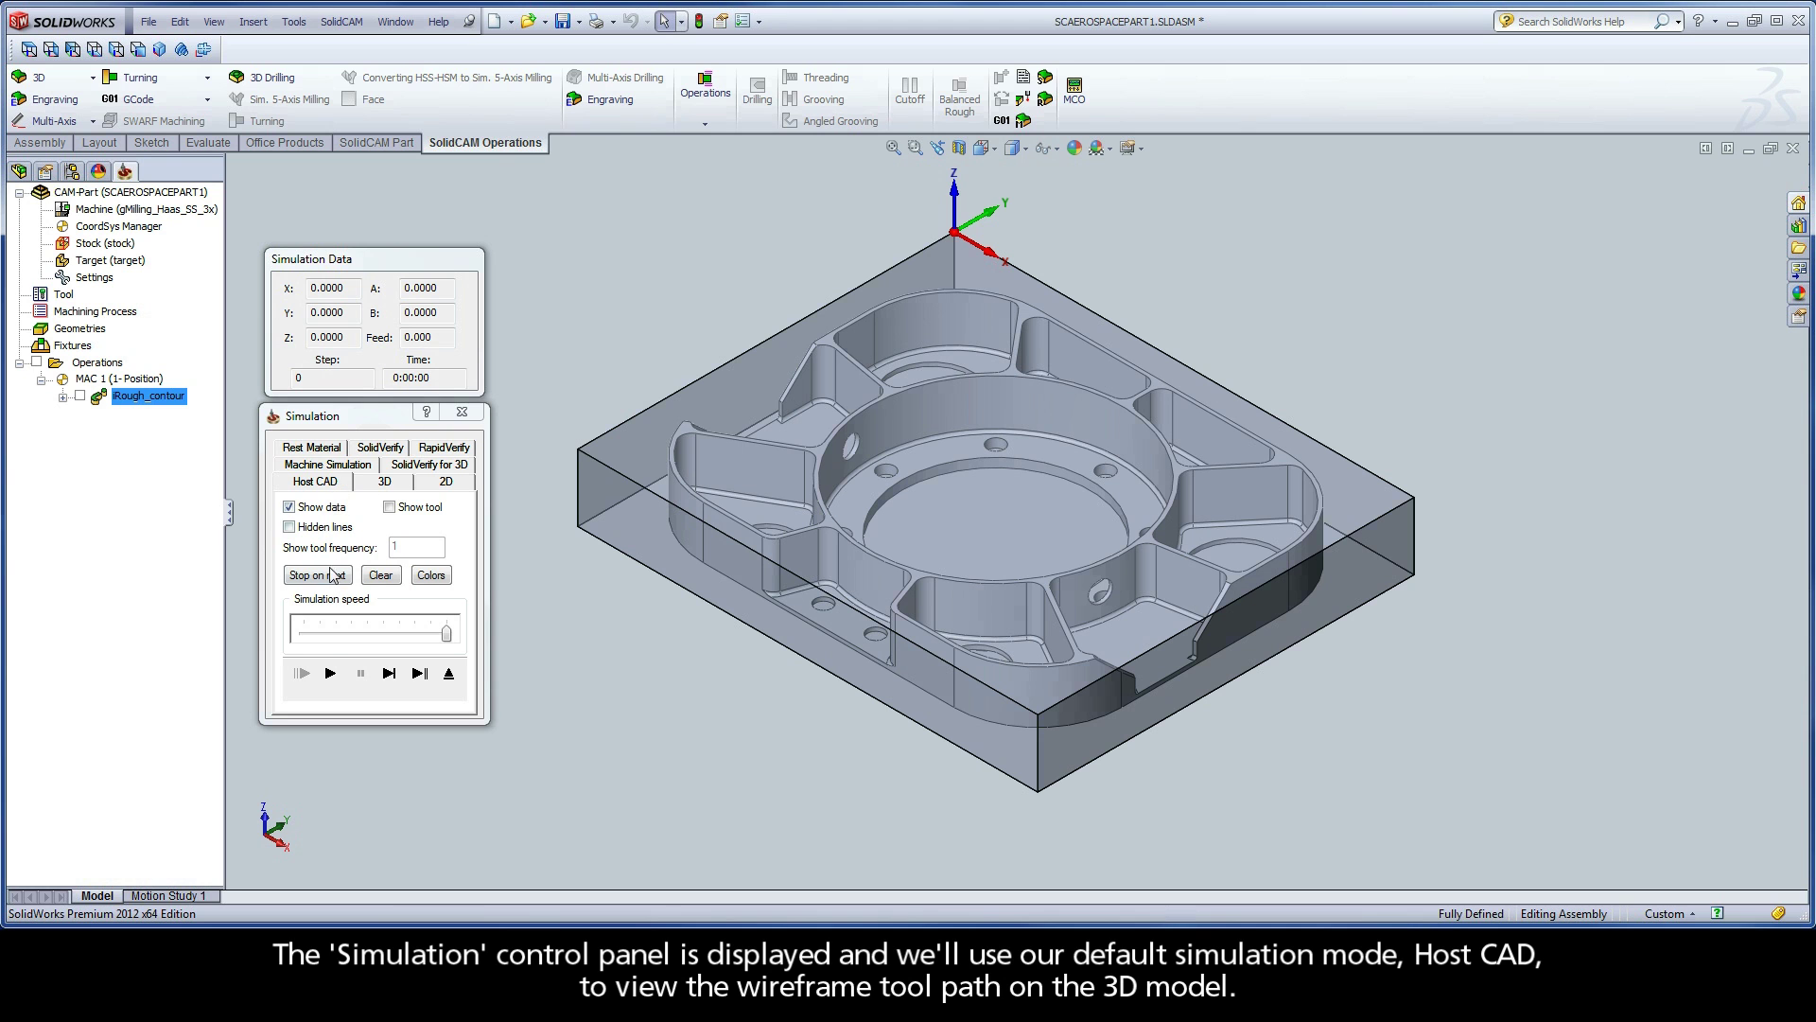
pyautogui.click(331, 674)
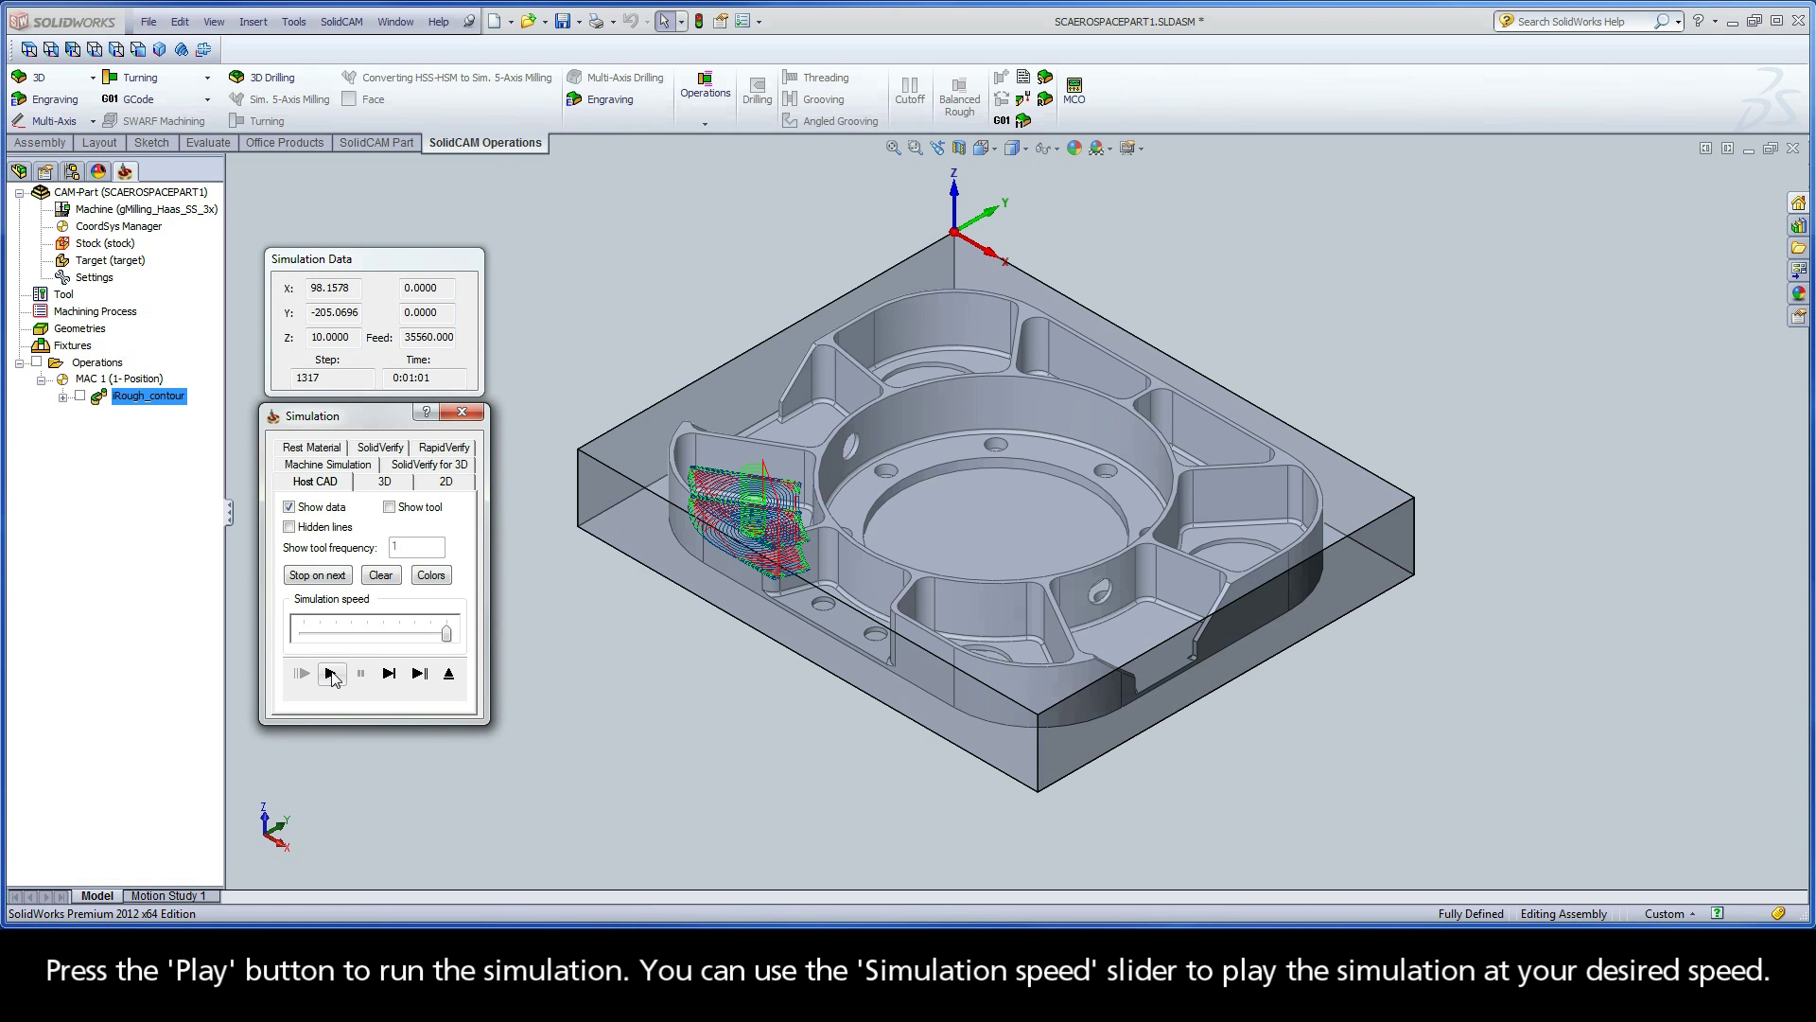
pyautogui.moveTo(447, 633); pyautogui.dragTo(400, 635)
pyautogui.click(330, 673)
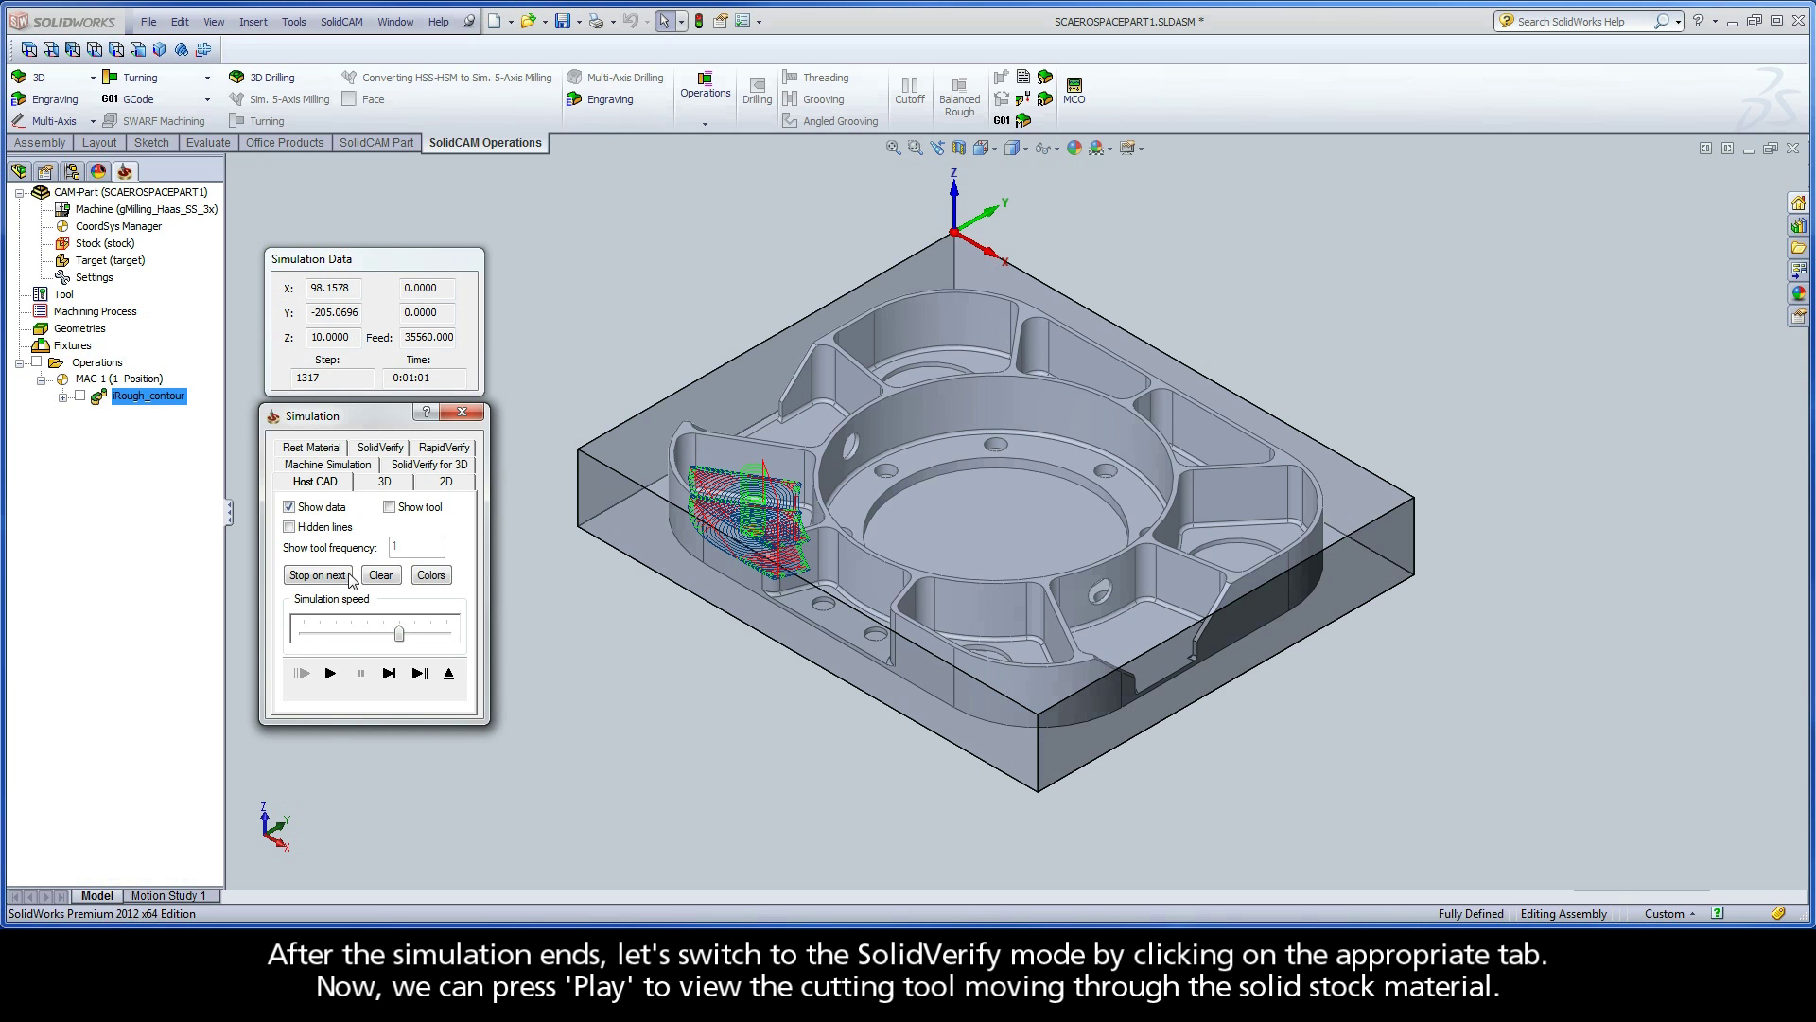
# Step: Run the SolidVerify cut of the pocket through the solid stock, then exit the simulation
pyautogui.click(379, 446)
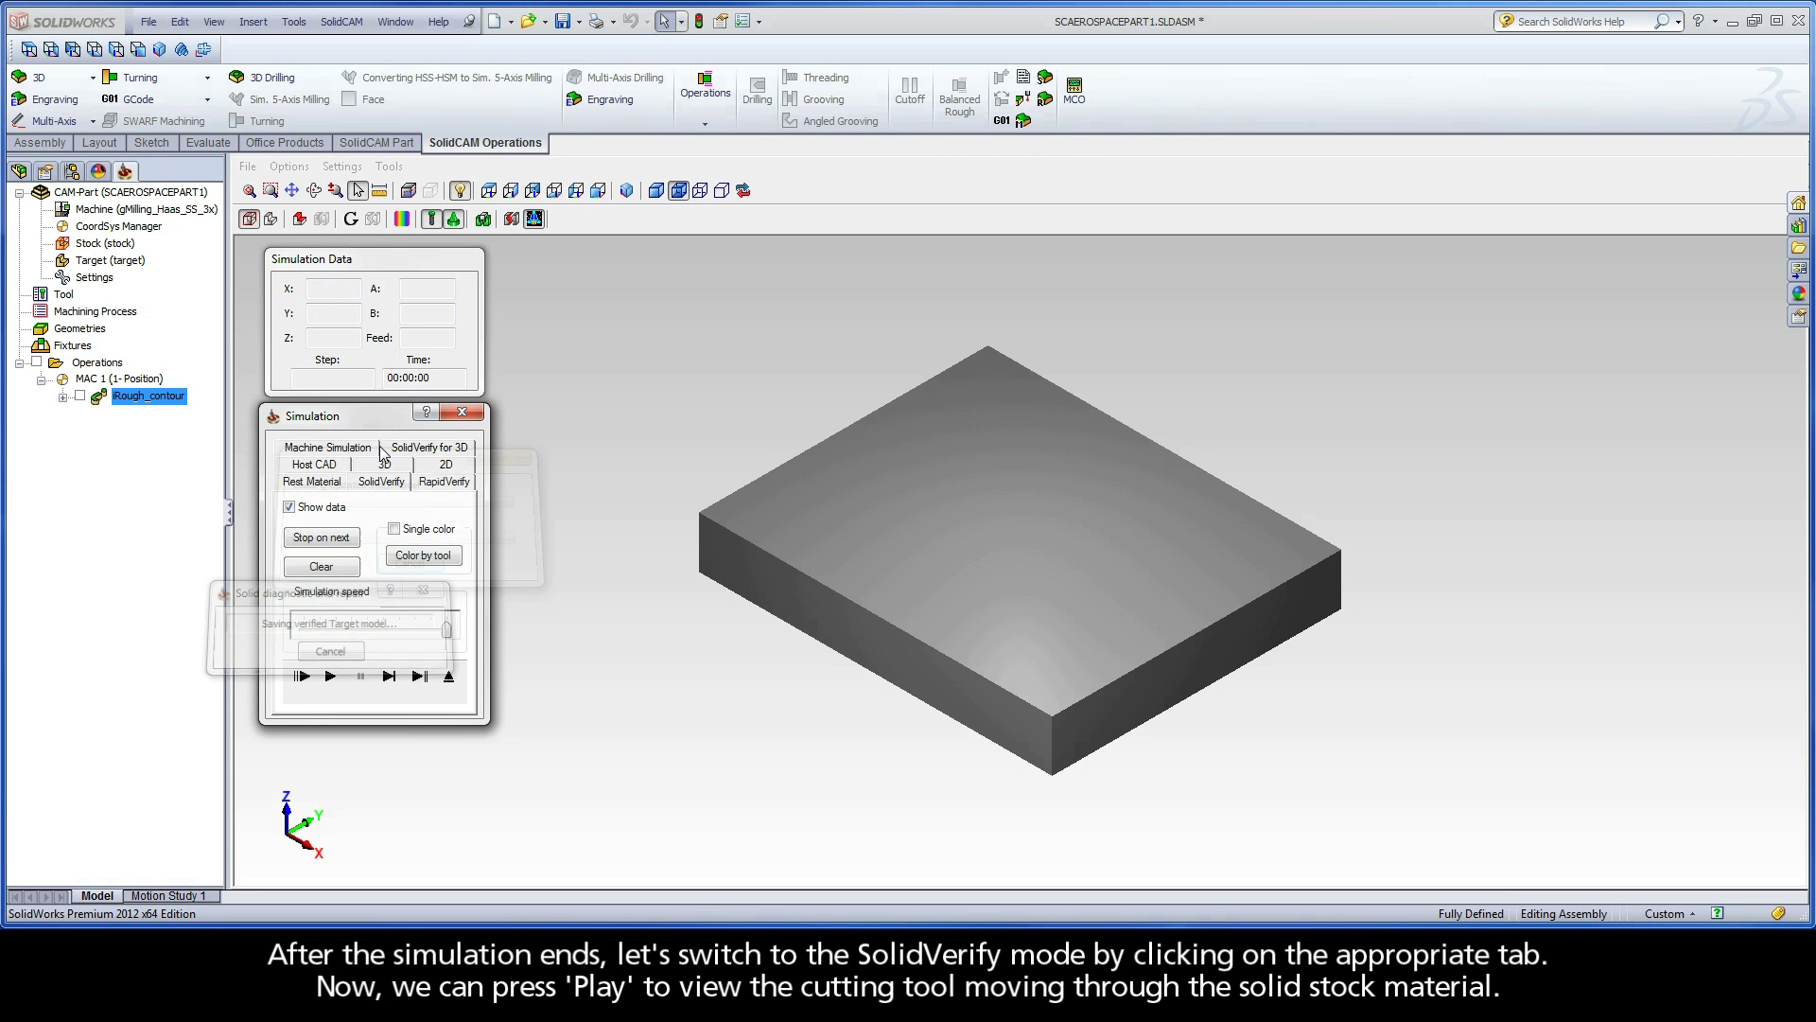
pyautogui.click(332, 675)
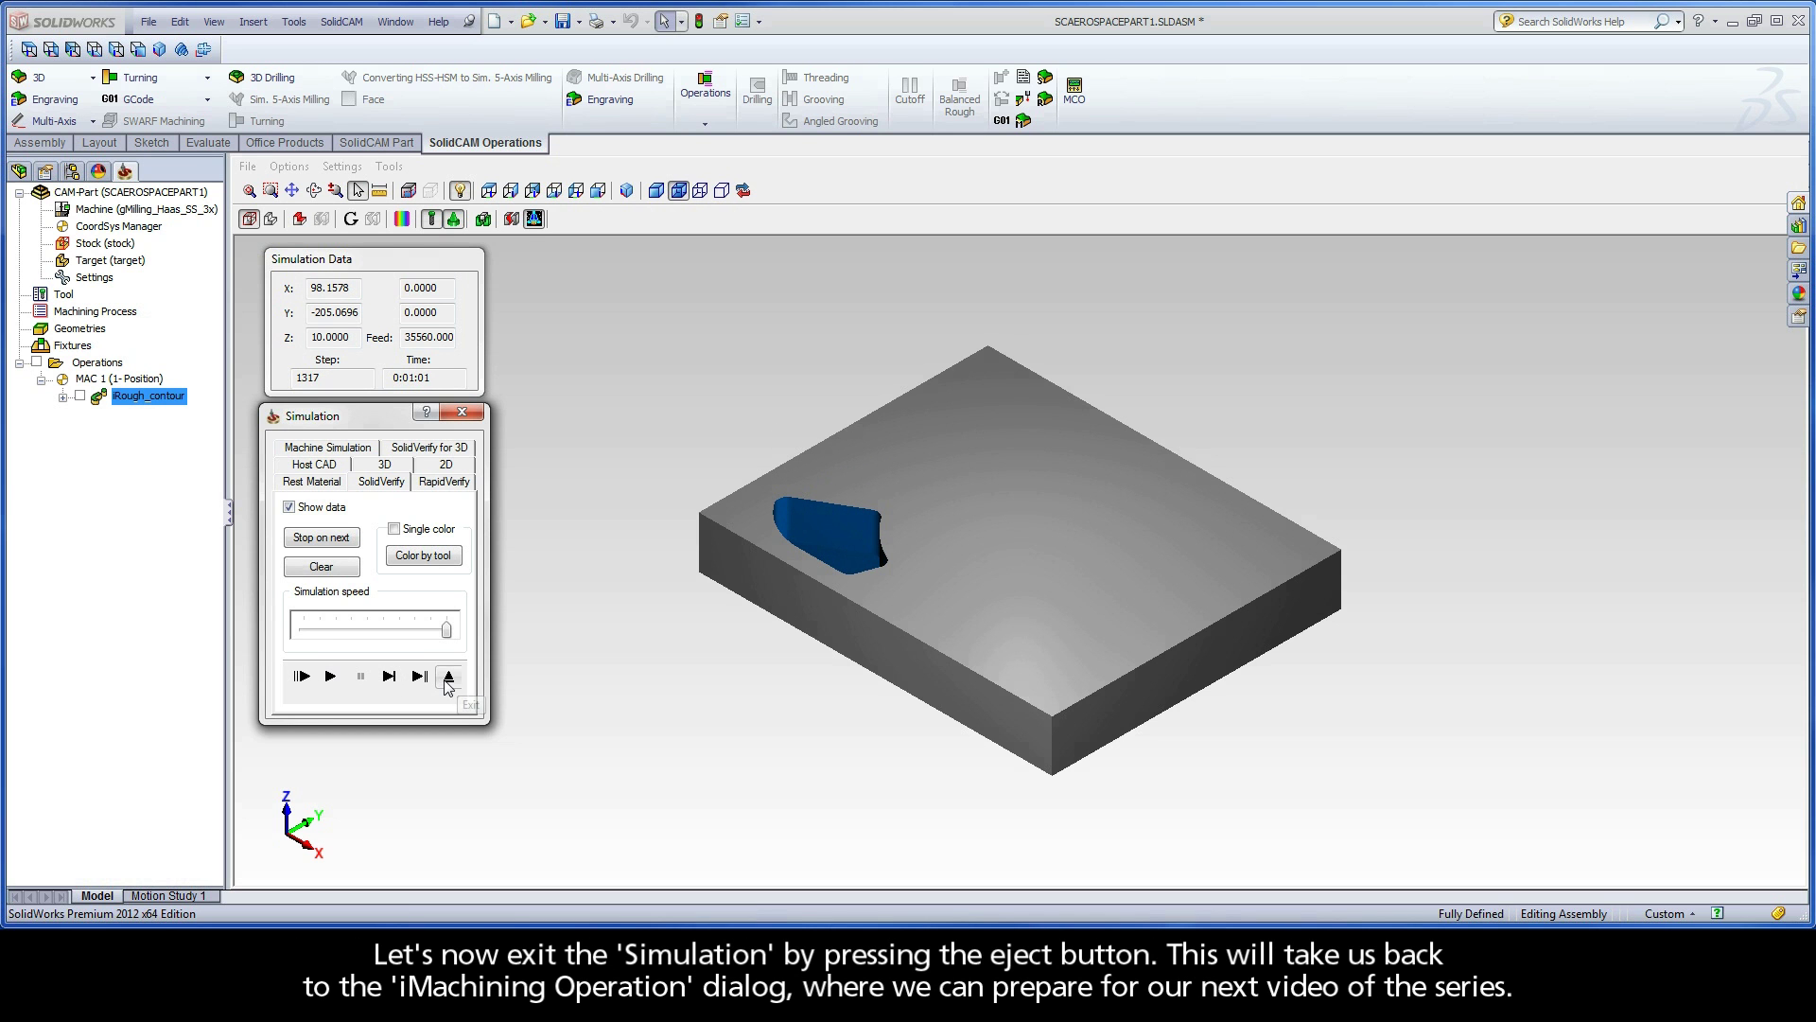
pyautogui.click(448, 678)
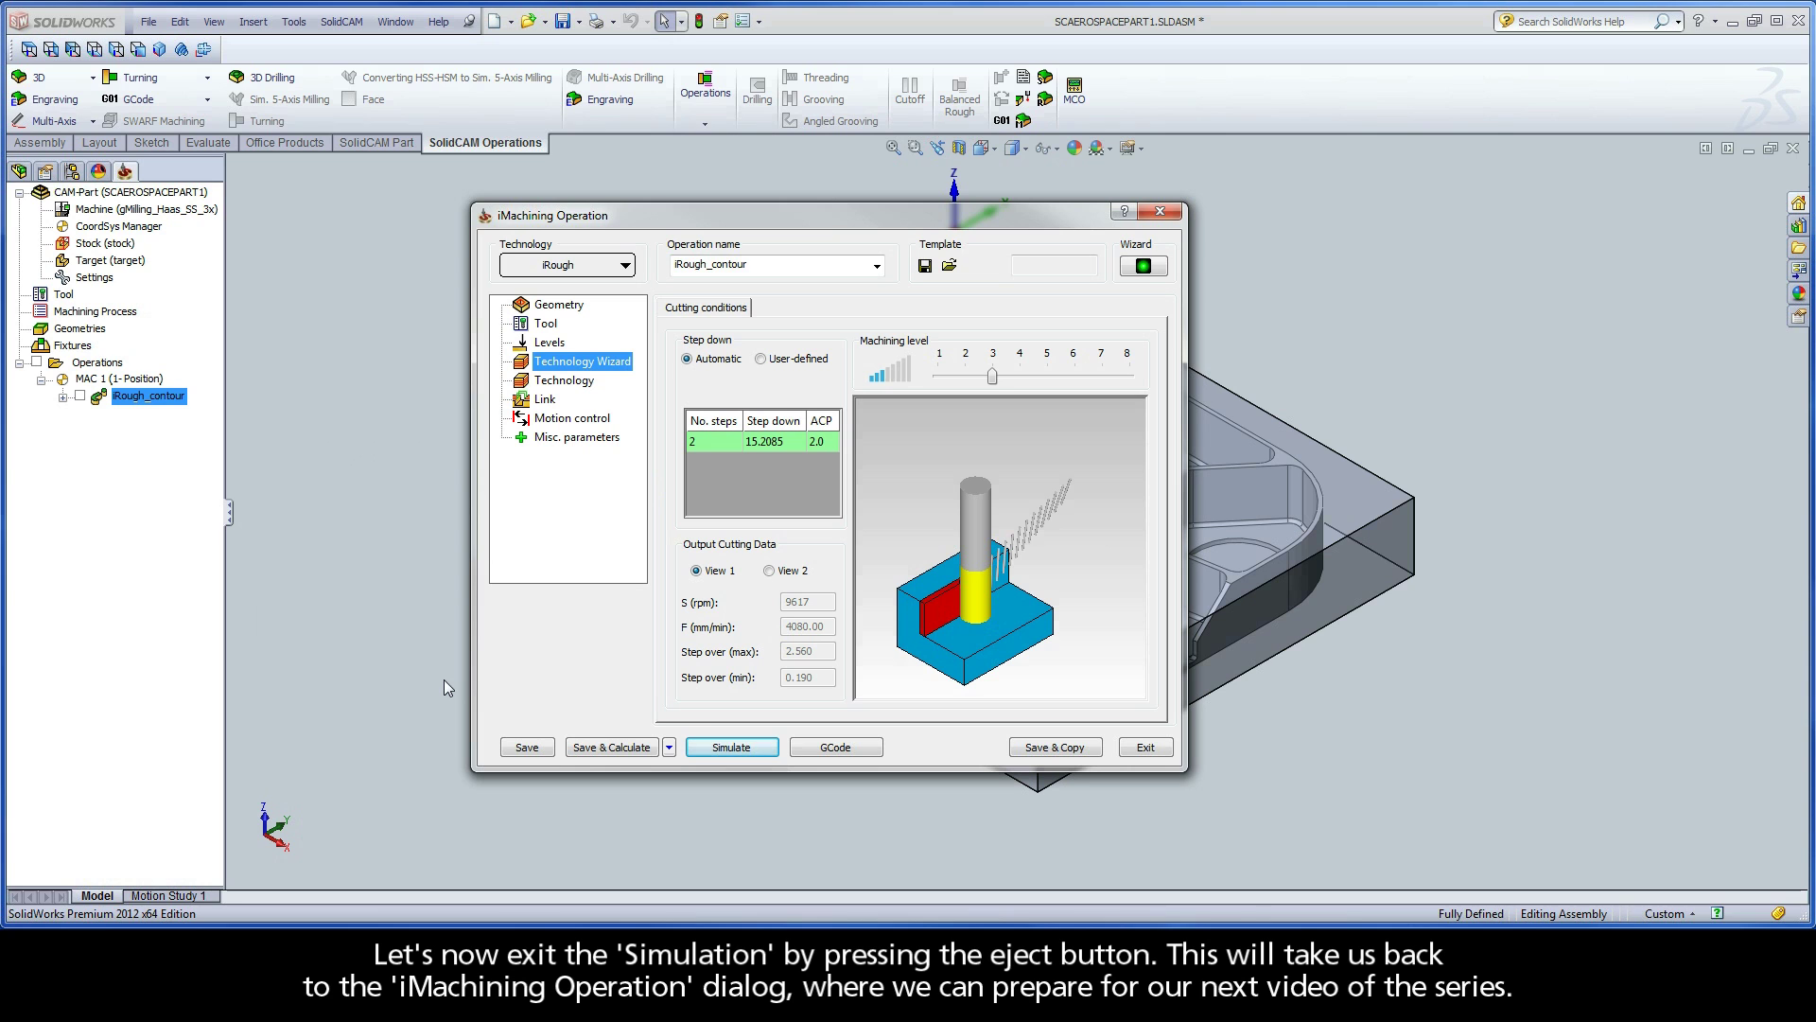